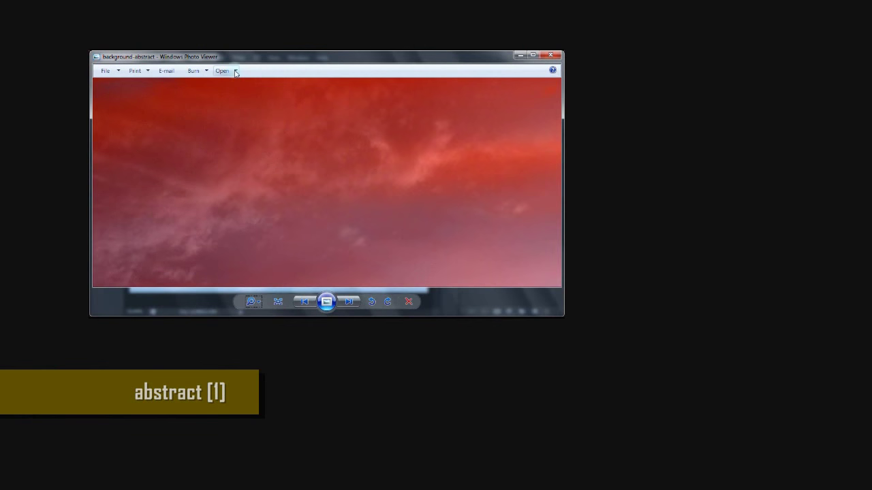
- Open background-abstract.jpg in Photoshop CS6 from Windows Photo Viewer's Open menu
{"action": "left_click", "coordinate": [235, 71]}
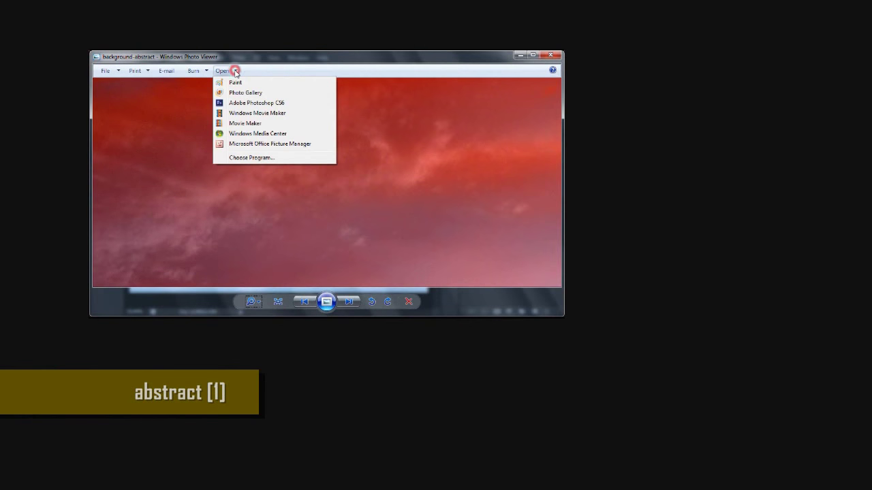
{"action": "left_click", "coordinate": [250, 104]}
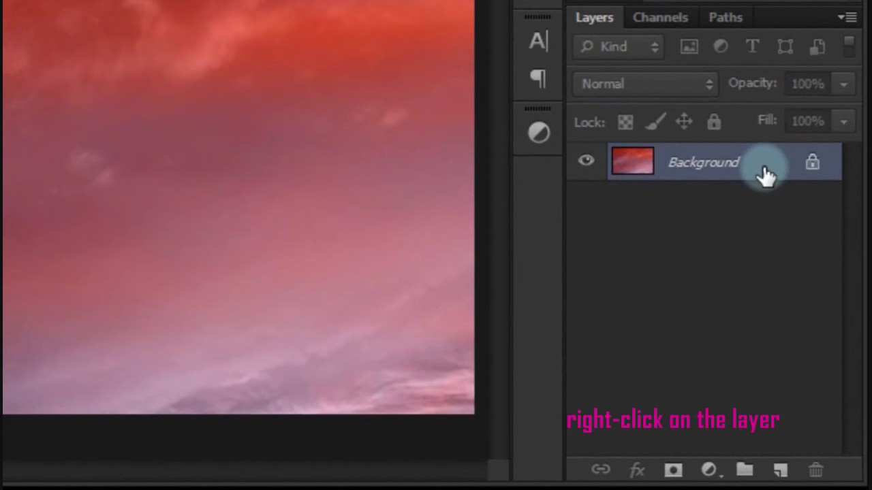
- Duplicate the cloud image's Background layer into soccer-player.jpg as a layer named 'abstract'
{"action": "right_click", "coordinate": [803, 289]}
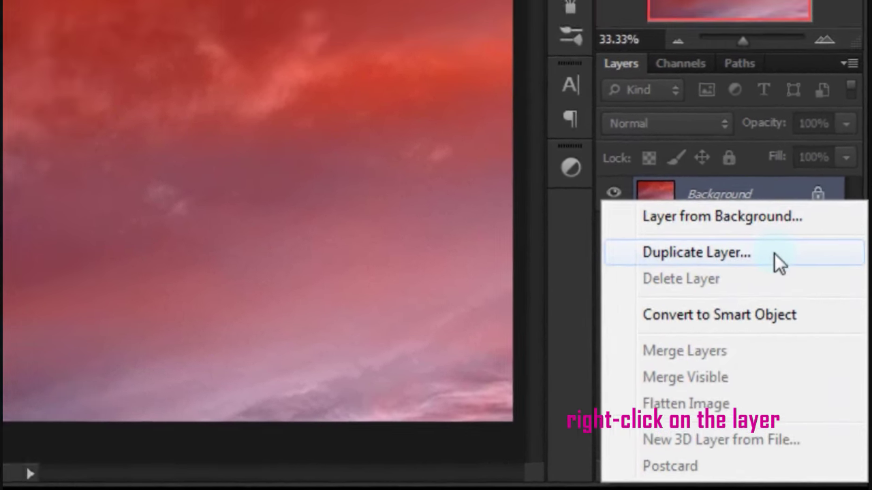
{"action": "left_click", "coordinate": [763, 226]}
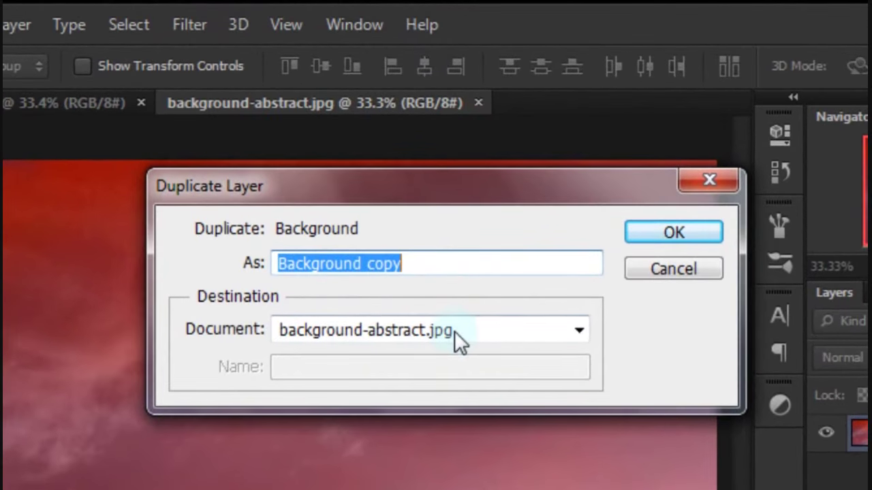
{"action": "left_click", "coordinate": [456, 331]}
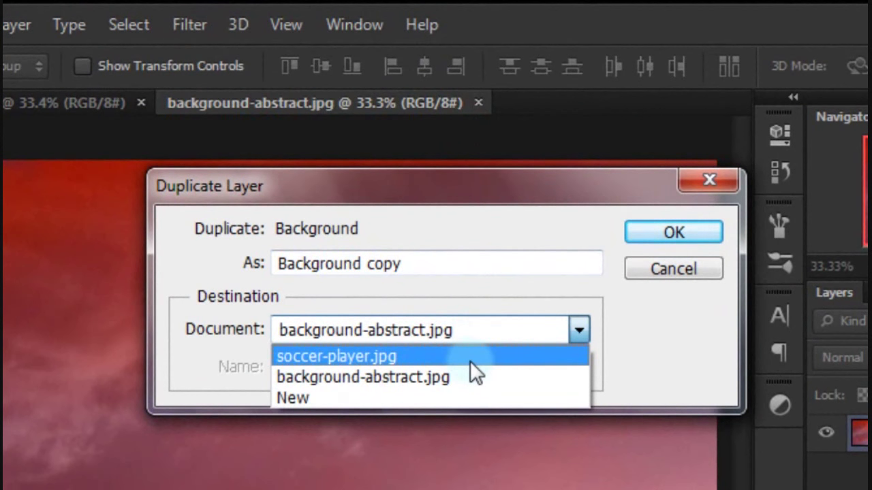
{"action": "left_click", "coordinate": [470, 357]}
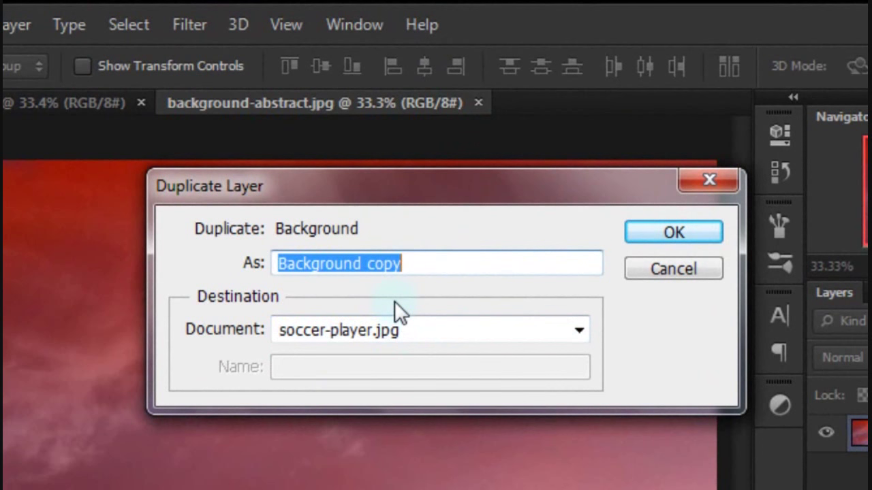
{"action": "type", "text": "abstract"}
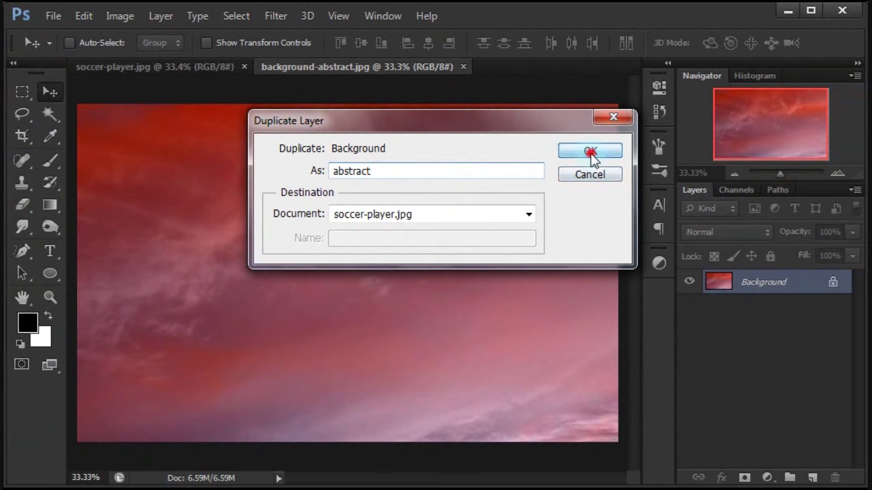
{"action": "left_click", "coordinate": [590, 152]}
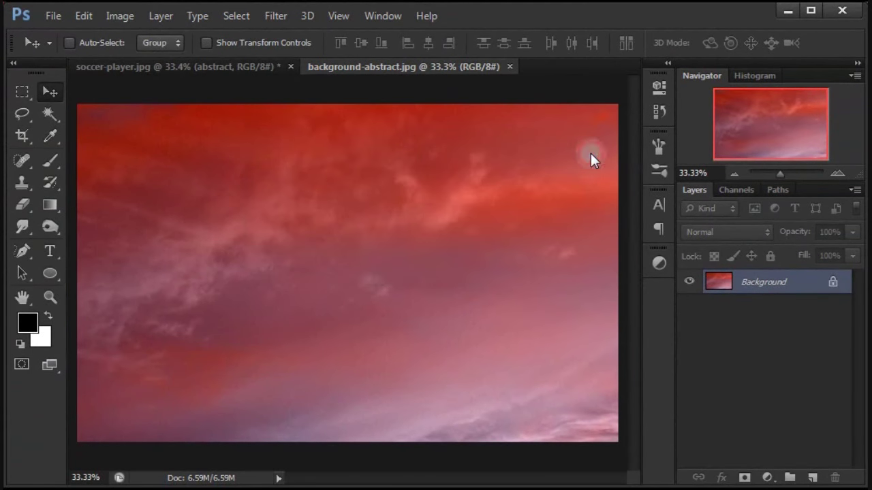
- Close the background-abstract tab and add an empty Layer 1 above abstract
{"action": "left_click", "coordinate": [223, 73]}
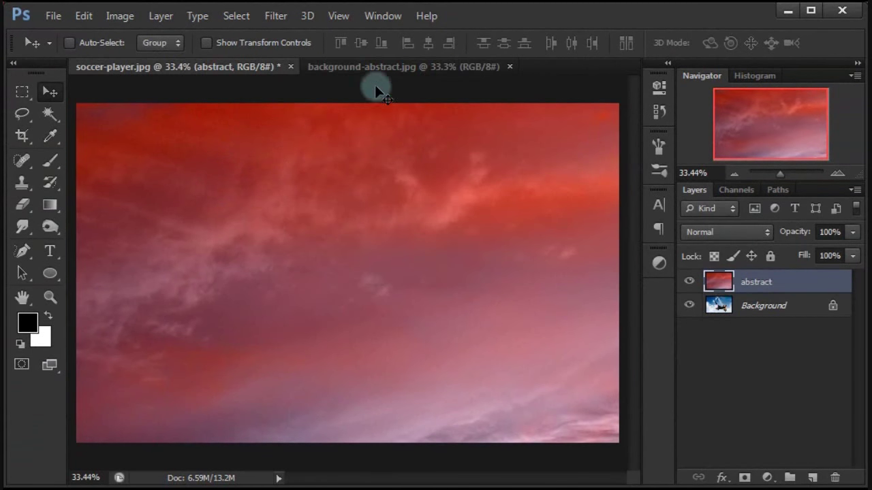
{"action": "left_click", "coordinate": [395, 71]}
{"action": "left_click", "coordinate": [509, 67]}
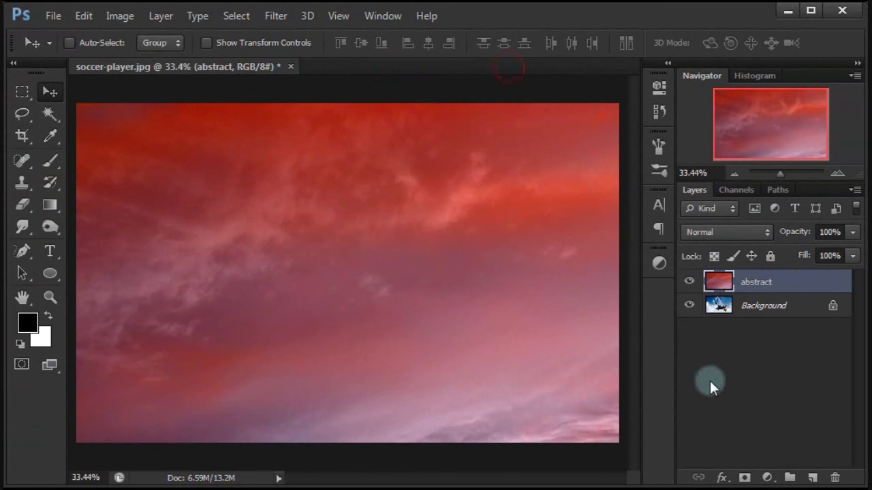
{"action": "left_click", "coordinate": [690, 283]}
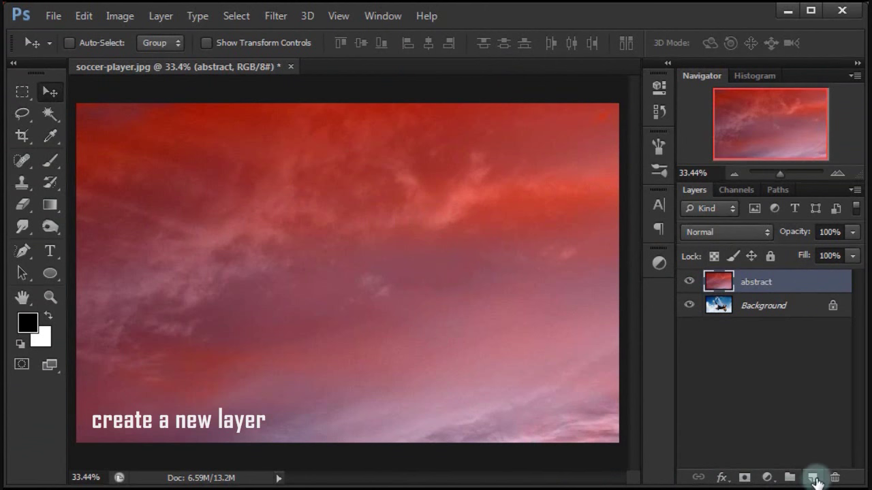
{"action": "left_click", "coordinate": [815, 478]}
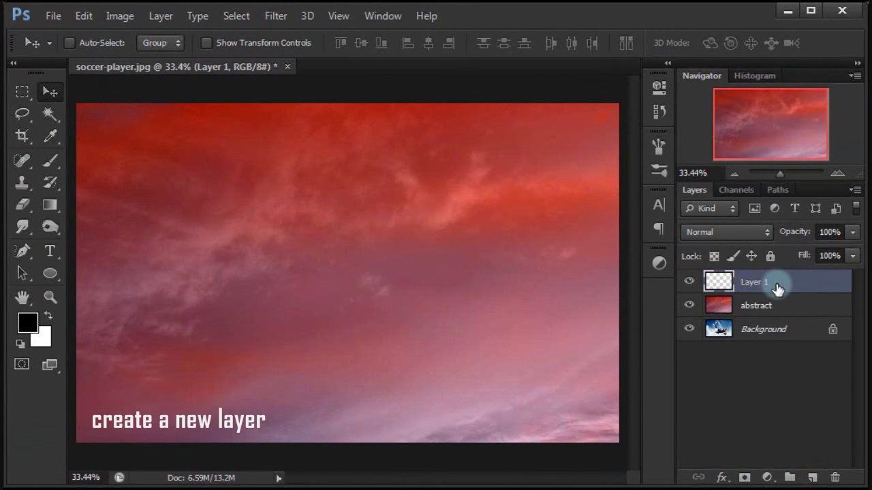
- Set the Ellipse Tool to Pixels mode with Circle and From Center geometry options
{"action": "left_click_drag", "start_coordinate": [52, 270], "coordinate": [154, 301]}
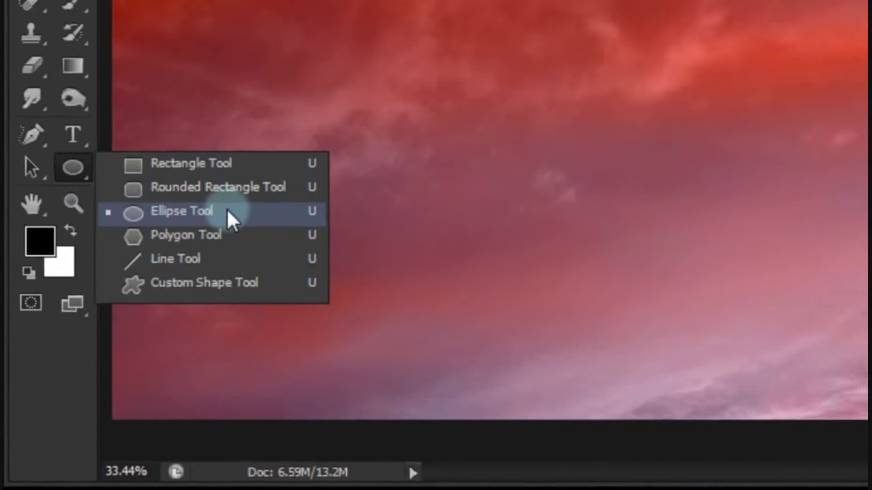
{"action": "left_click", "coordinate": [269, 158]}
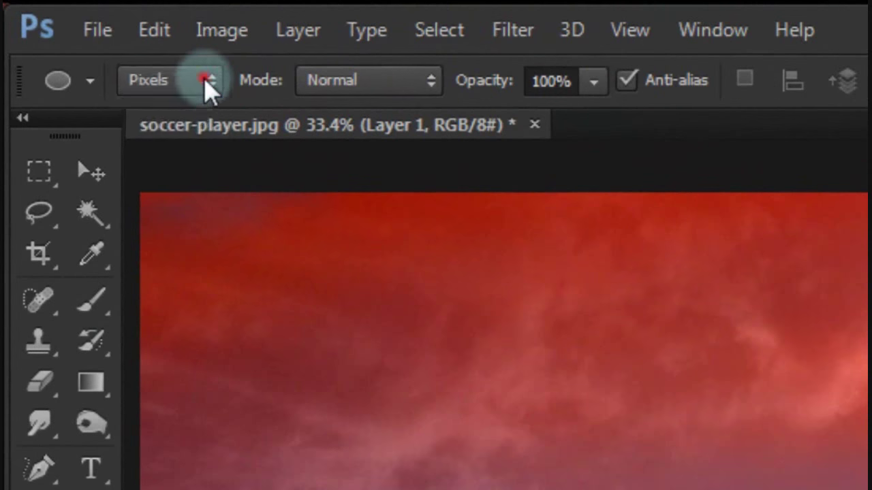
{"action": "left_click", "coordinate": [208, 82]}
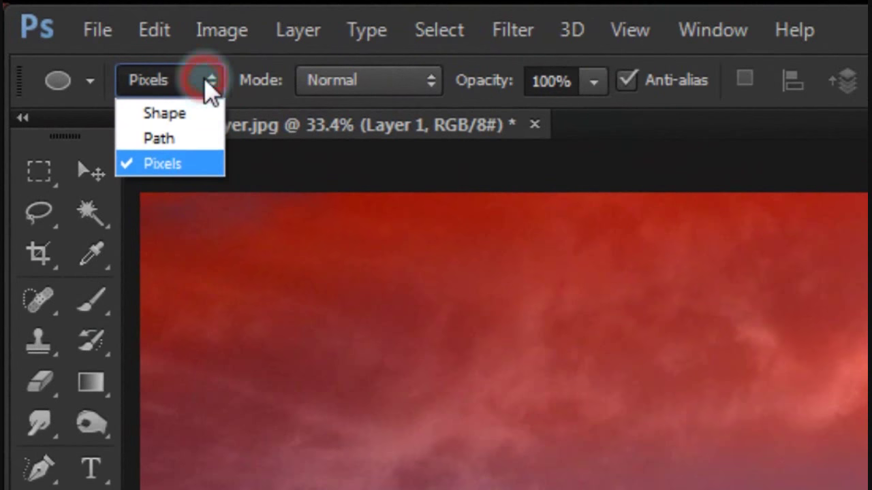
{"action": "left_click", "coordinate": [200, 164]}
{"action": "left_click", "coordinate": [565, 80]}
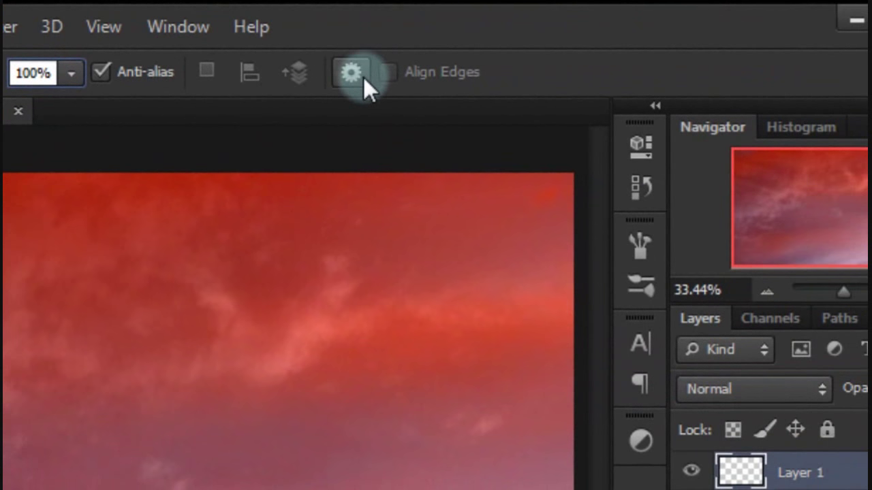
{"action": "left_click", "coordinate": [363, 77]}
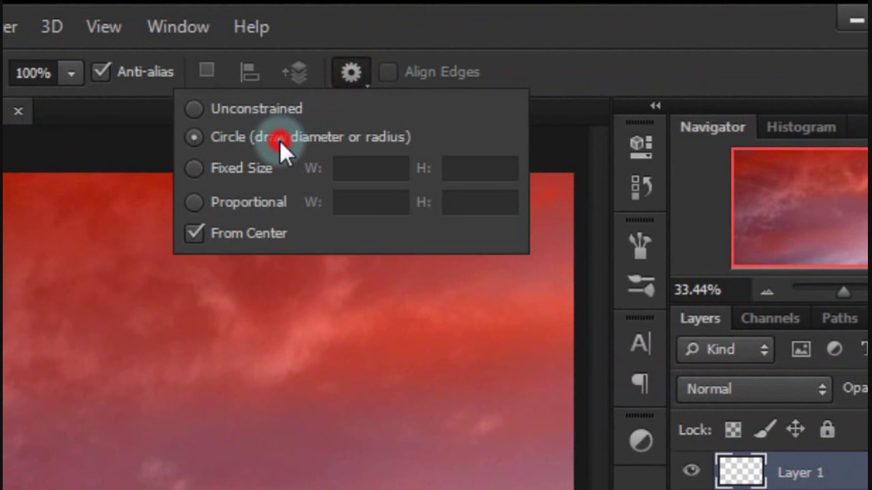
{"action": "left_click", "coordinate": [250, 242]}
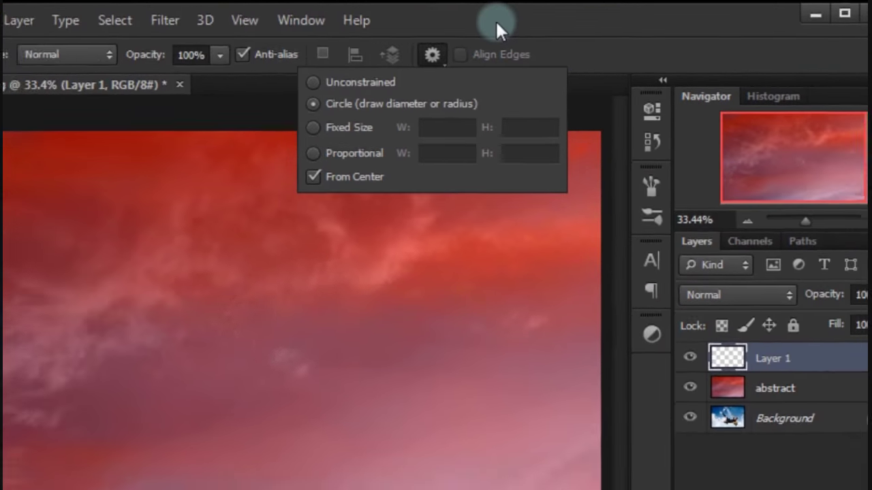
{"action": "left_click", "coordinate": [536, 17]}
{"action": "left_click", "coordinate": [29, 324]}
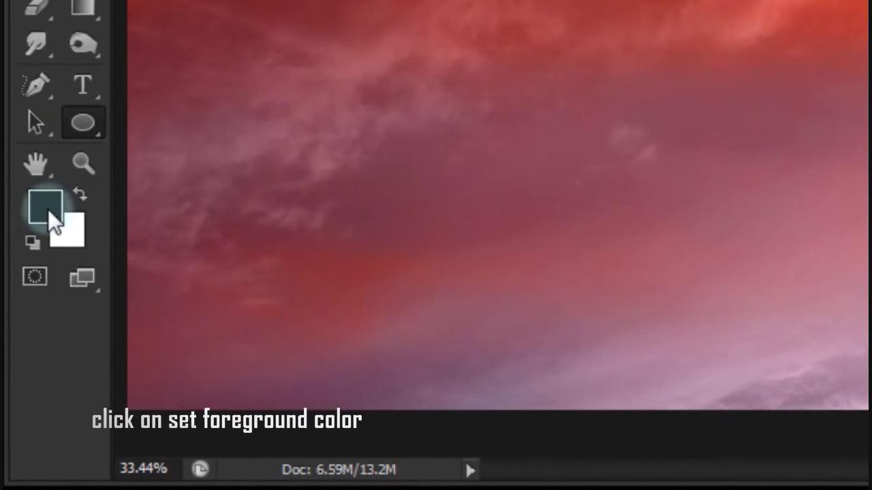
- Set the foreground colour to ff9c00 and draw a large orange circle over the canvas's left half
{"action": "left_click", "coordinate": [47, 218]}
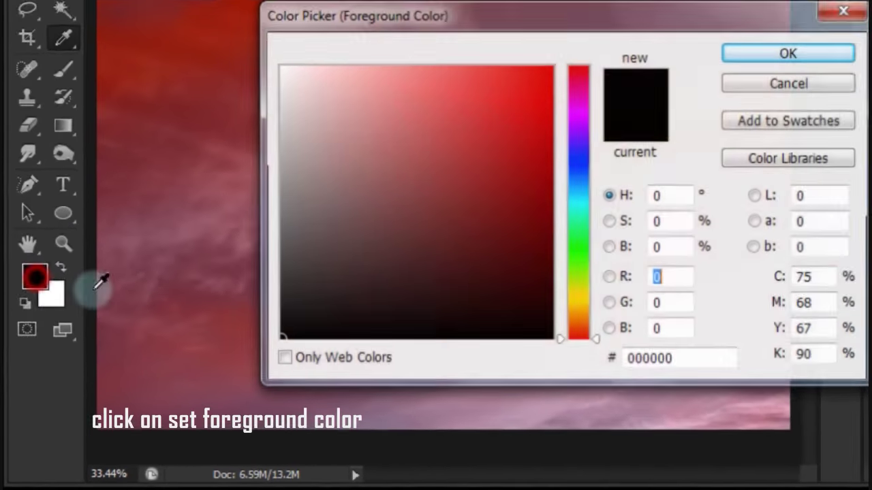
{"action": "left_click_drag", "start_coordinate": [426, 111], "coordinate": [372, 82]}
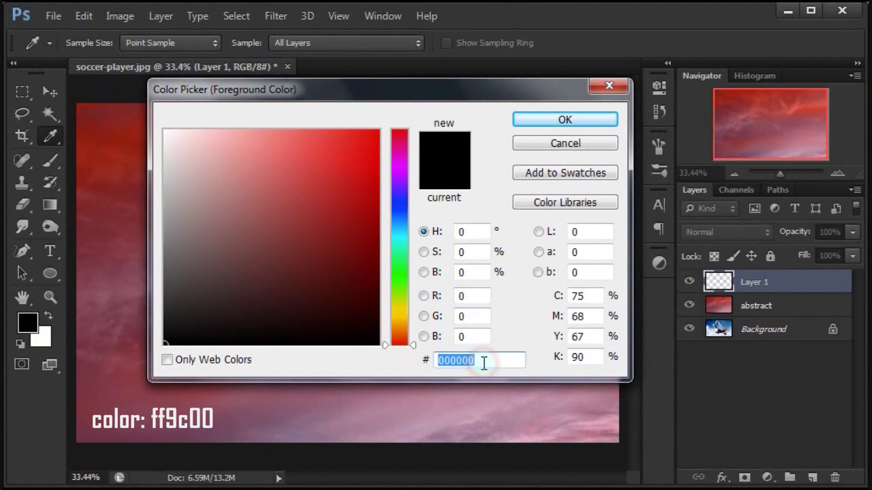
{"action": "type", "text": "ff9c00"}
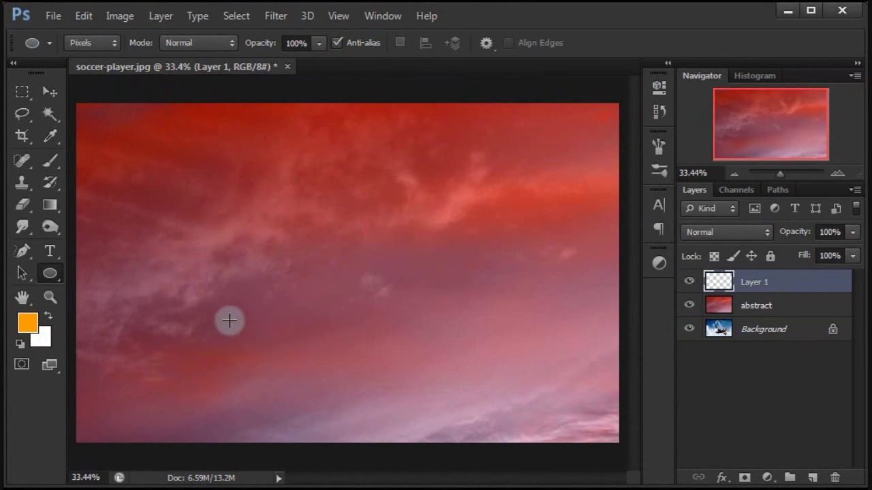
{"action": "mouse_move", "coordinate": [260, 289]}
{"action": "left_mouse_down"}
{"action": "mouse_move", "coordinate": [385, 410]}
{"action": "mouse_move", "coordinate": [435, 345]}
{"action": "left_mouse_up"}
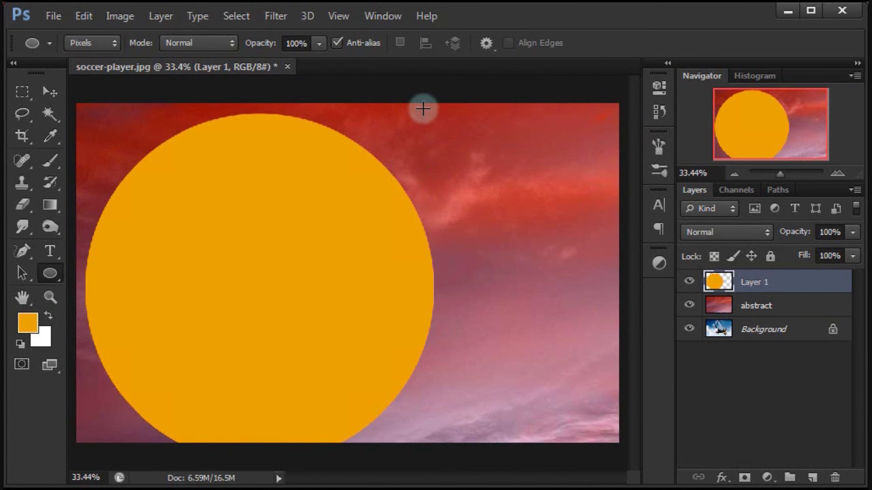
- Apply a 174.6-pixel Gaussian Blur to the orange circle and set Layer 1 opacity to 52%
{"action": "left_click", "coordinate": [278, 17]}
{"action": "mouse_move", "coordinate": [368, 186]}
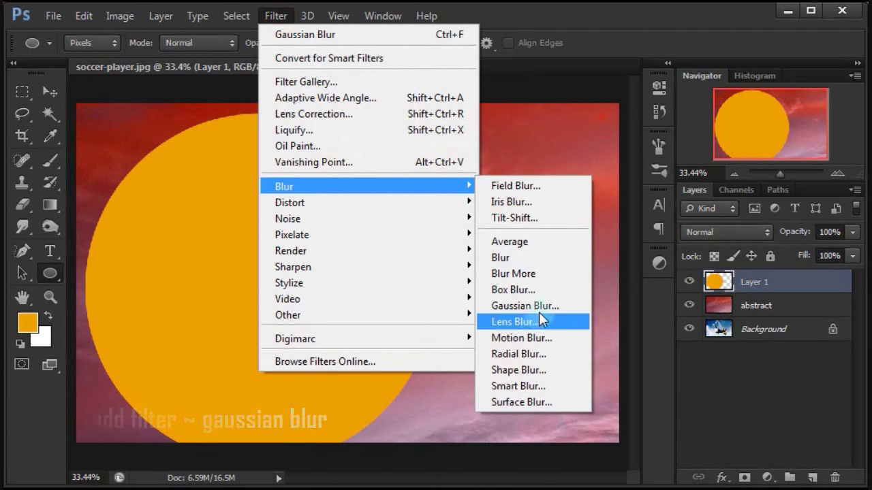
{"action": "left_click", "coordinate": [540, 310]}
{"action": "left_click_drag", "start_coordinate": [690, 170], "coordinate": [470, 127]}
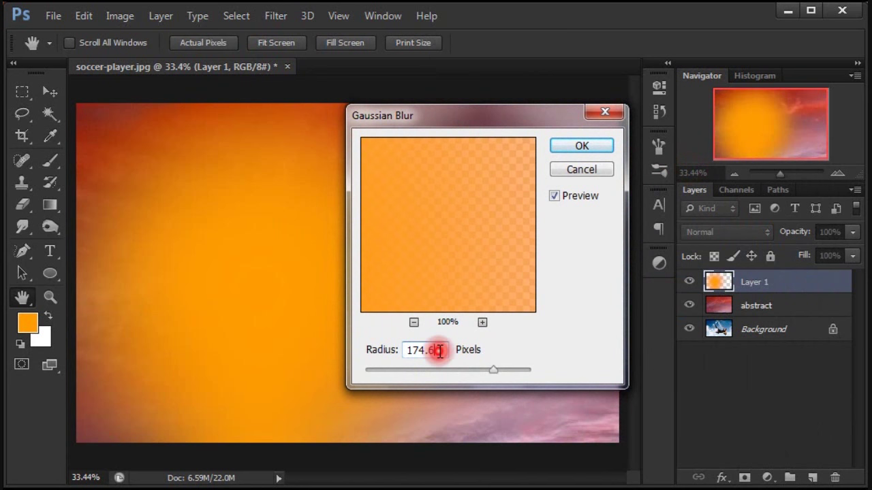
{"action": "left_click", "coordinate": [579, 146]}
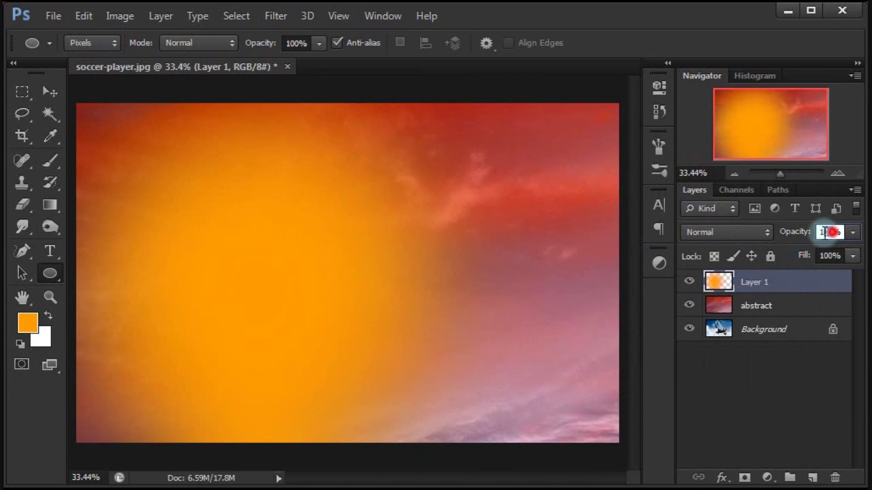
{"action": "type", "text": "5"}
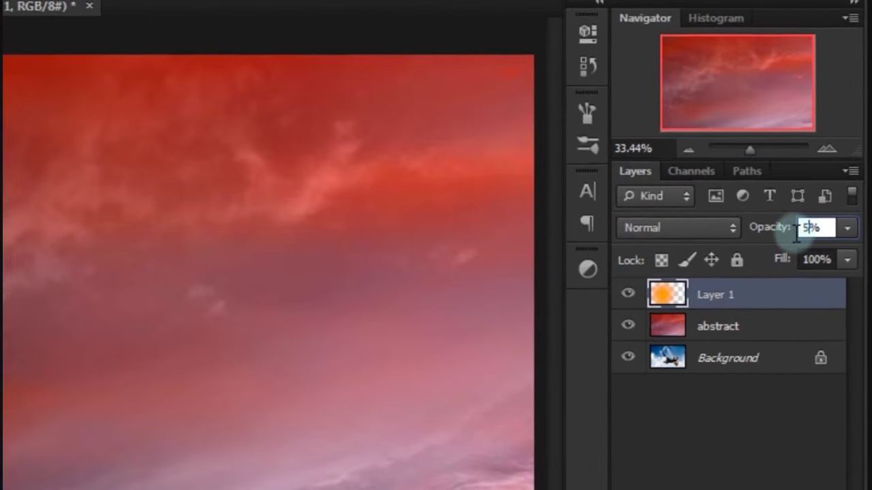
{"action": "type", "text": "2"}
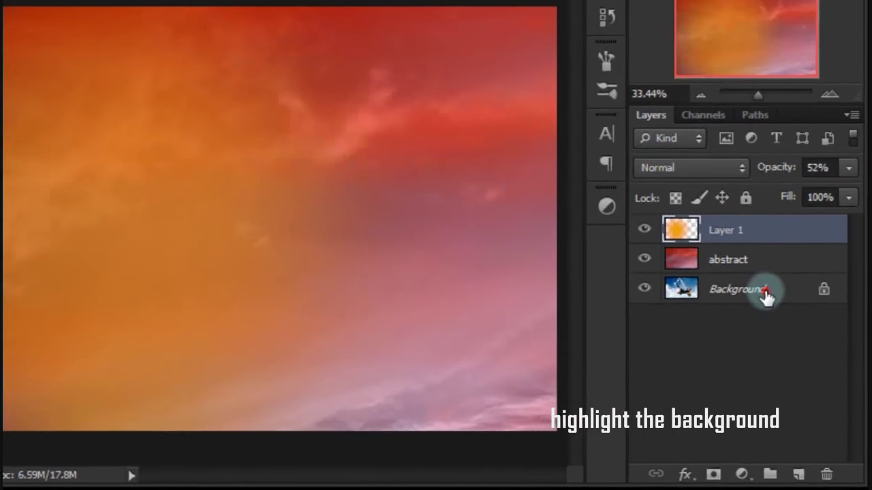
{"action": "left_click", "coordinate": [786, 330]}
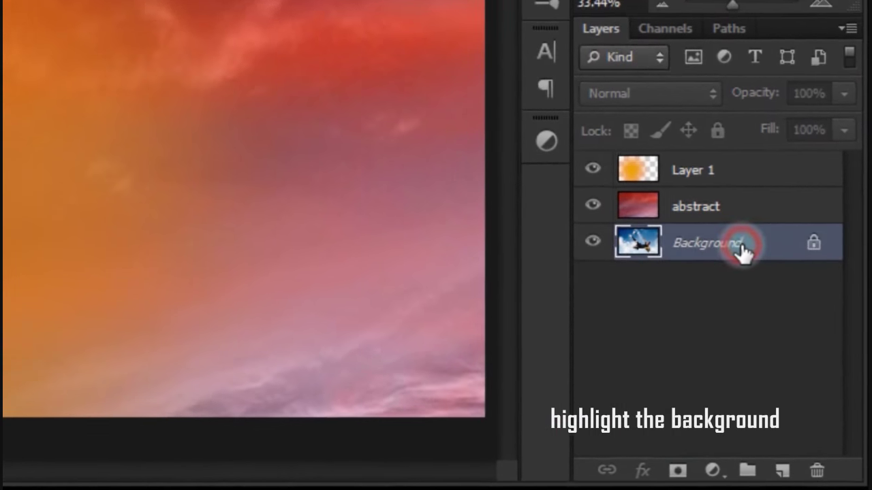
- Duplicate the soccer photo layer and move the Background copy to the top of the stack
{"action": "key", "text": "ctrl+j"}
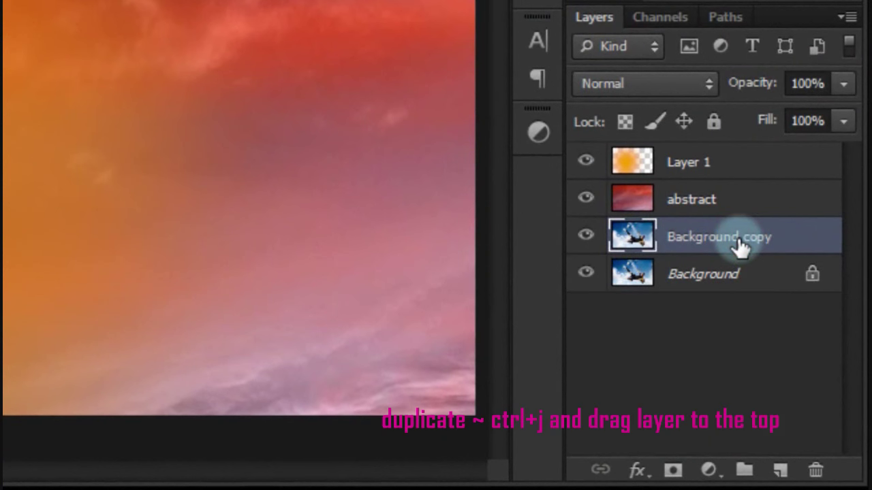
{"action": "left_click_drag", "start_coordinate": [741, 246], "coordinate": [733, 148]}
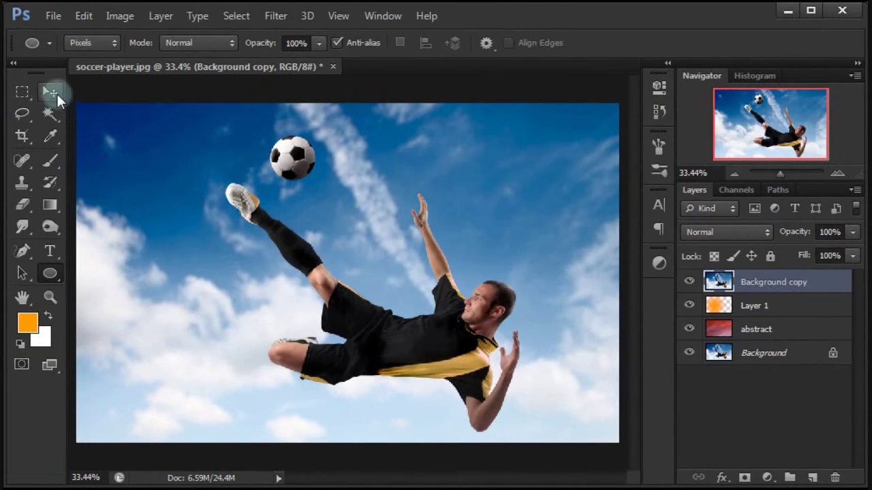
{"action": "left_click", "coordinate": [55, 94]}
- Motion-blur the Background copy with a -31° angle and 1438-pixel distance
{"action": "left_click", "coordinate": [277, 21]}
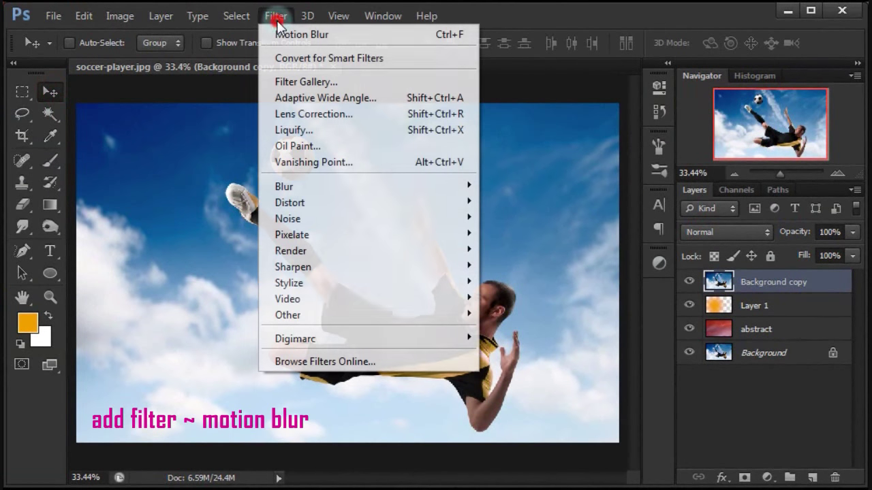
{"action": "mouse_move", "coordinate": [368, 186]}
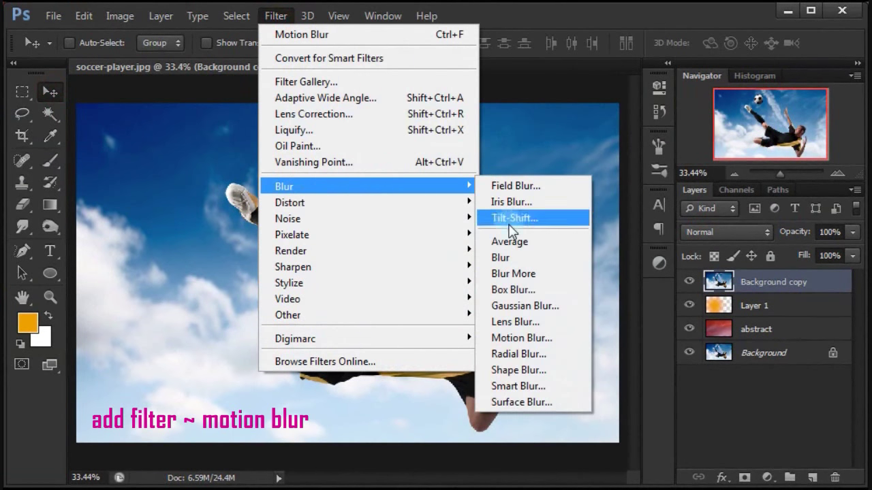
{"action": "left_click", "coordinate": [564, 342]}
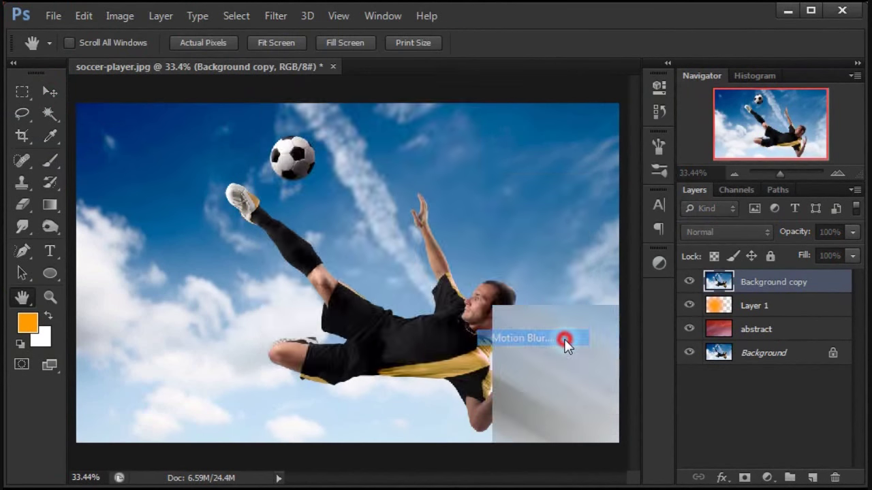
{"action": "left_click_drag", "start_coordinate": [523, 105], "coordinate": [437, 77]}
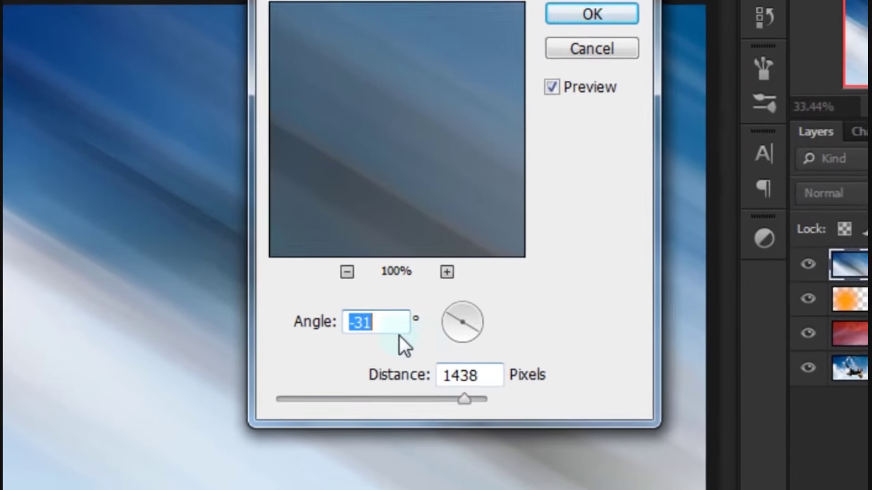
{"action": "left_click", "coordinate": [412, 322]}
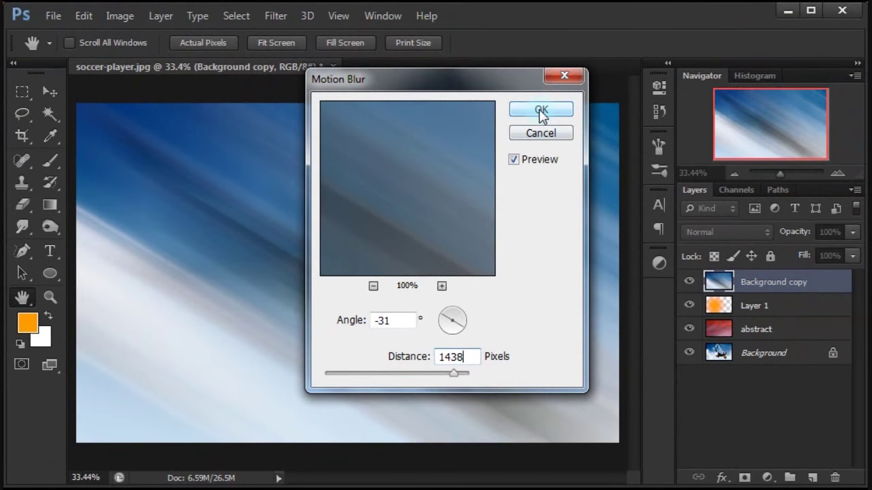
{"action": "left_click", "coordinate": [540, 111]}
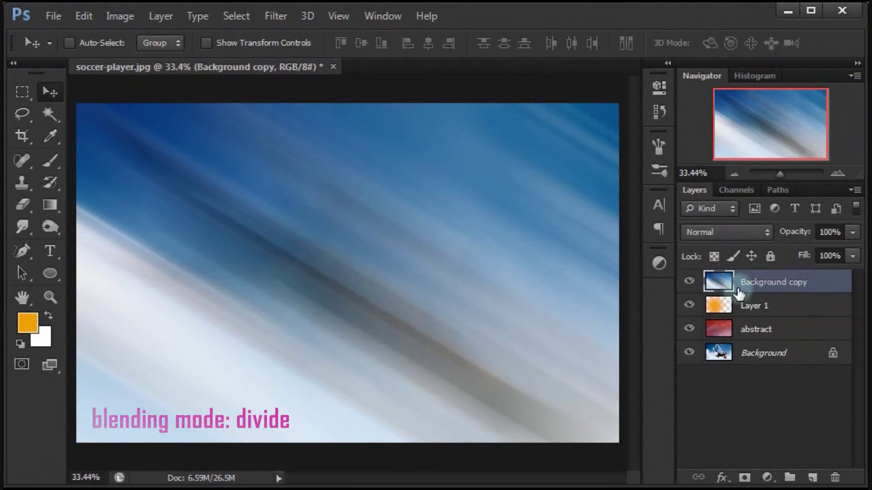
- Set the blurred copy to Divide blending and add a Color Lookup layer using 2Strip.look
{"action": "left_click", "coordinate": [724, 236]}
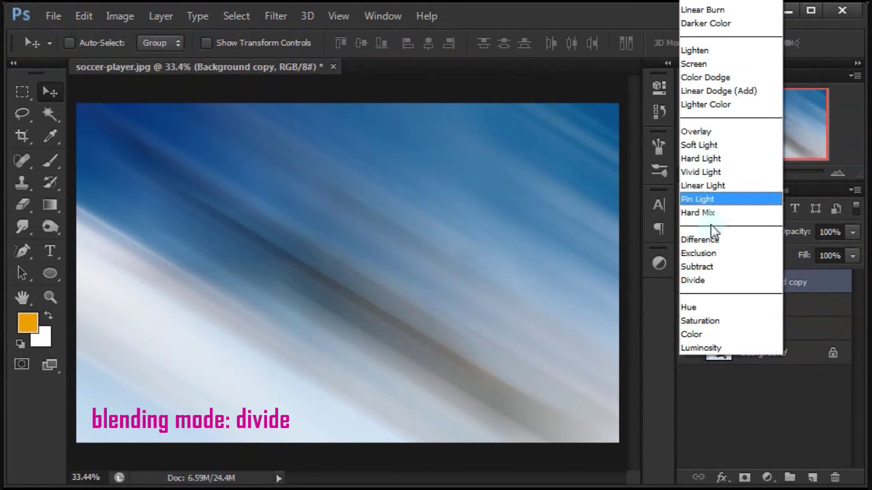
{"action": "left_click", "coordinate": [711, 278]}
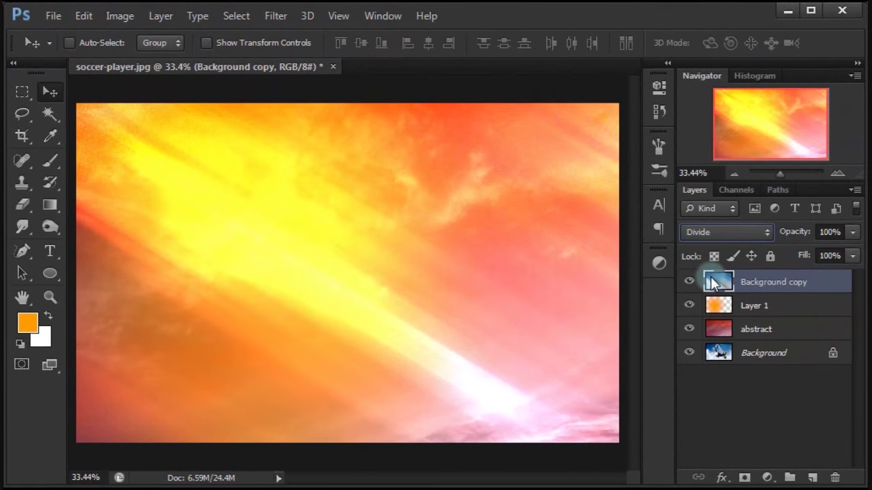
{"action": "left_click", "coordinate": [768, 477]}
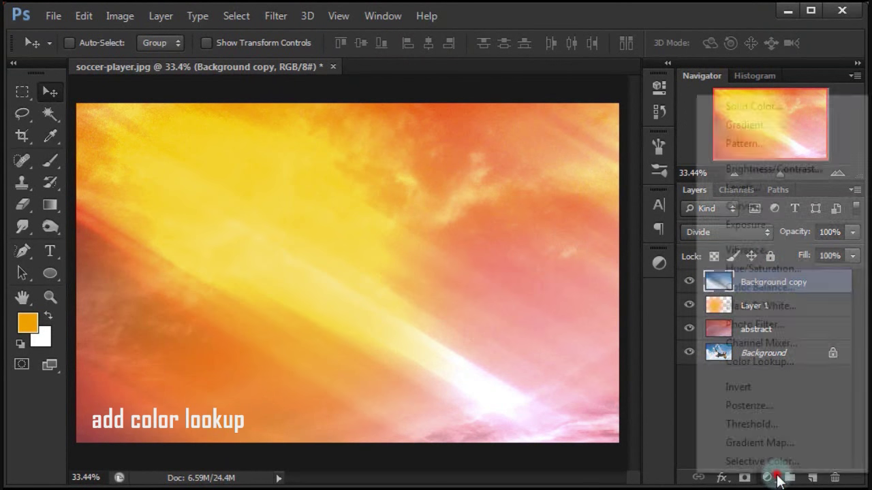
{"action": "left_click", "coordinate": [783, 362]}
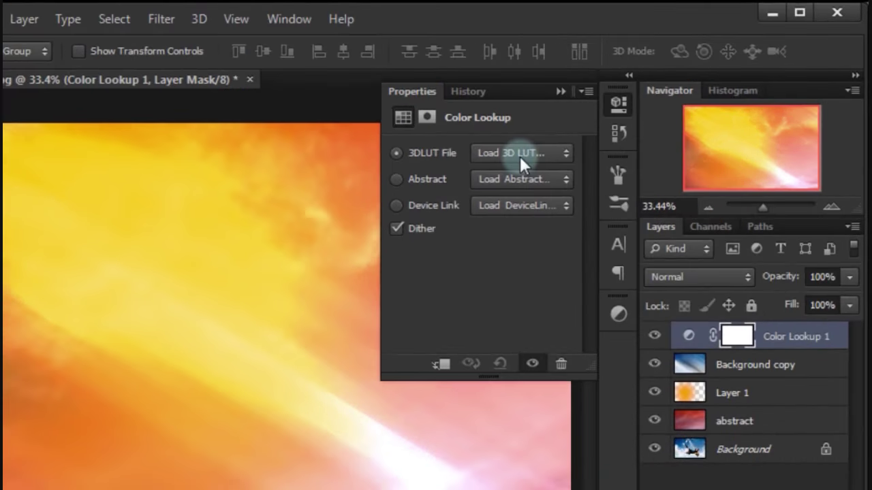
{"action": "left_click", "coordinate": [571, 128]}
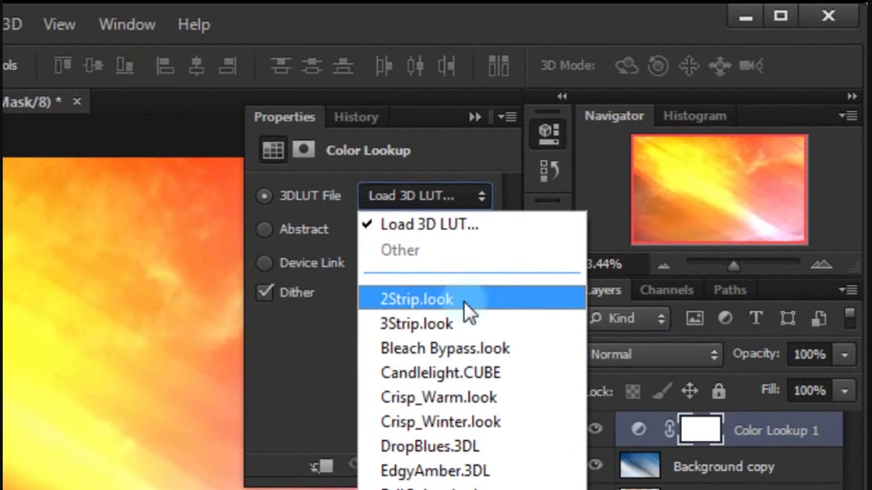
{"action": "left_click", "coordinate": [491, 298]}
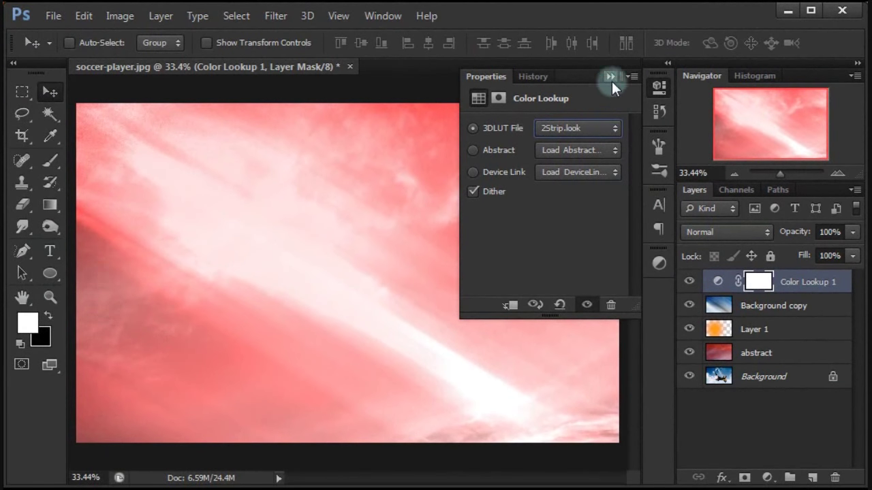
{"action": "left_click", "coordinate": [611, 81]}
- Set the Color Lookup layer to Multiply at 56% opacity, then open background-abstract2.jpg in Photoshop
{"action": "left_click", "coordinate": [716, 232]}
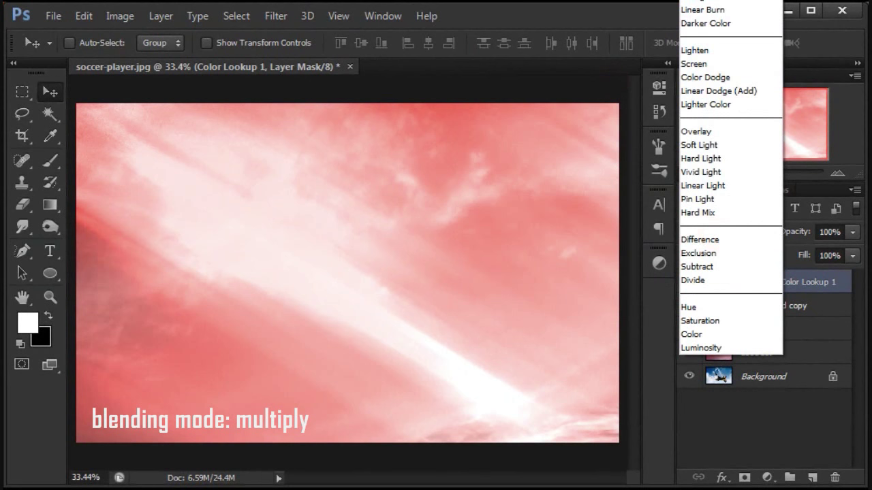
{"action": "key", "text": "shift+alt+m"}
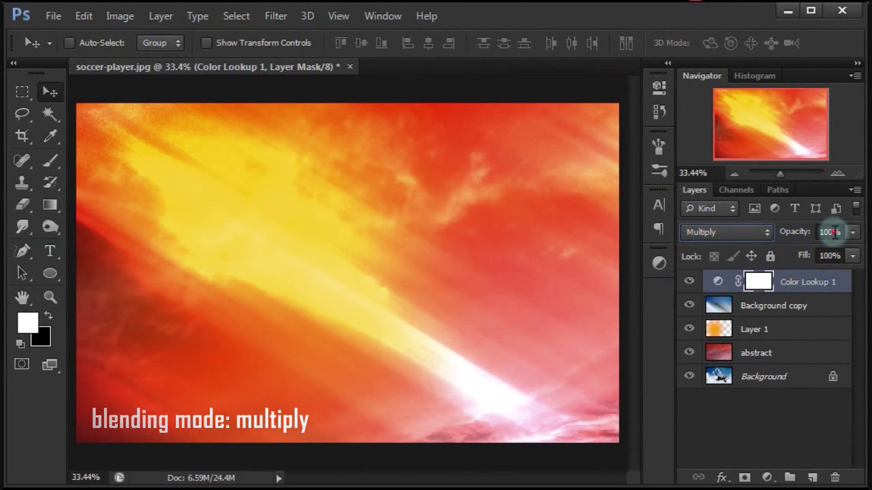
{"action": "left_click", "coordinate": [834, 232]}
{"action": "type", "text": "5"}
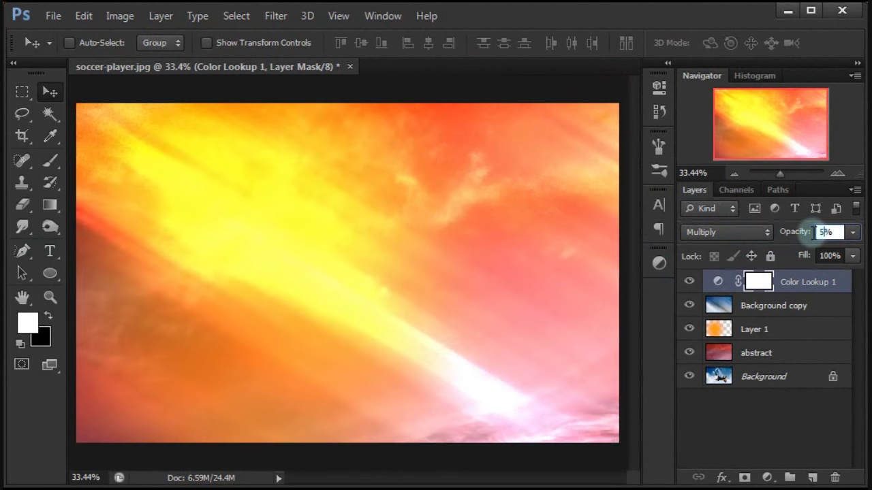
{"action": "type", "text": "6"}
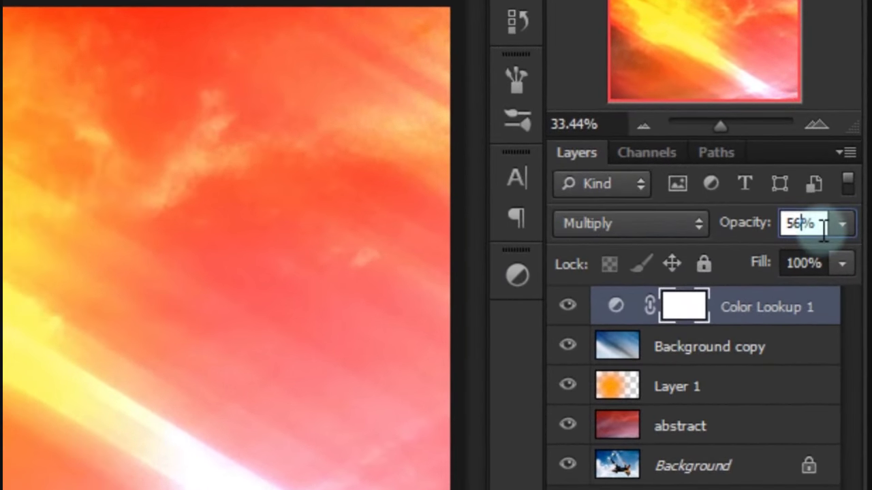
{"action": "left_click", "coordinate": [819, 223]}
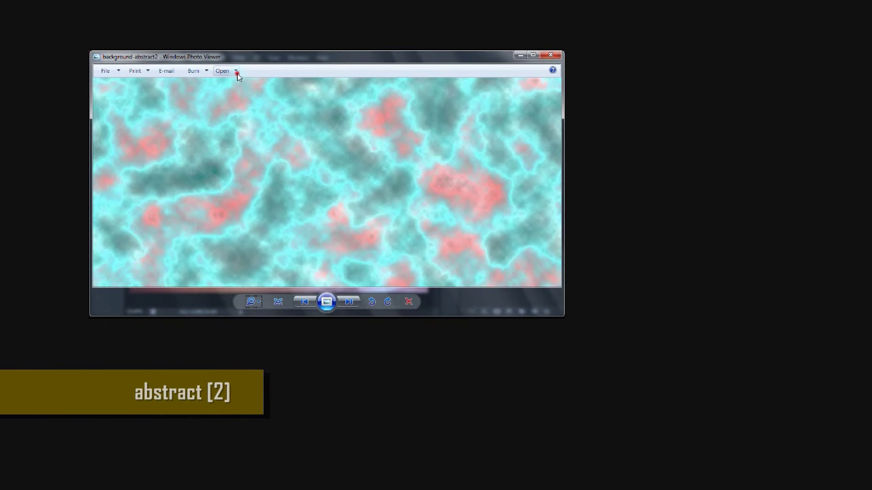
{"action": "left_click", "coordinate": [236, 72]}
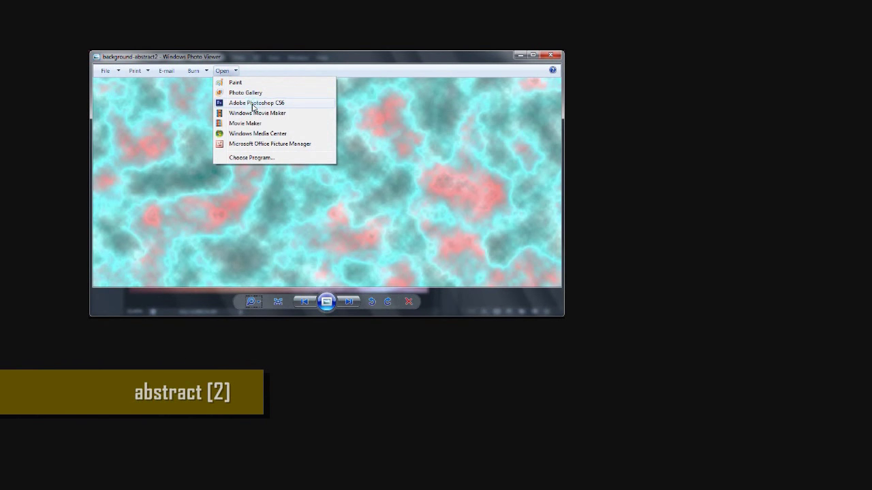
{"action": "left_click", "coordinate": [252, 104]}
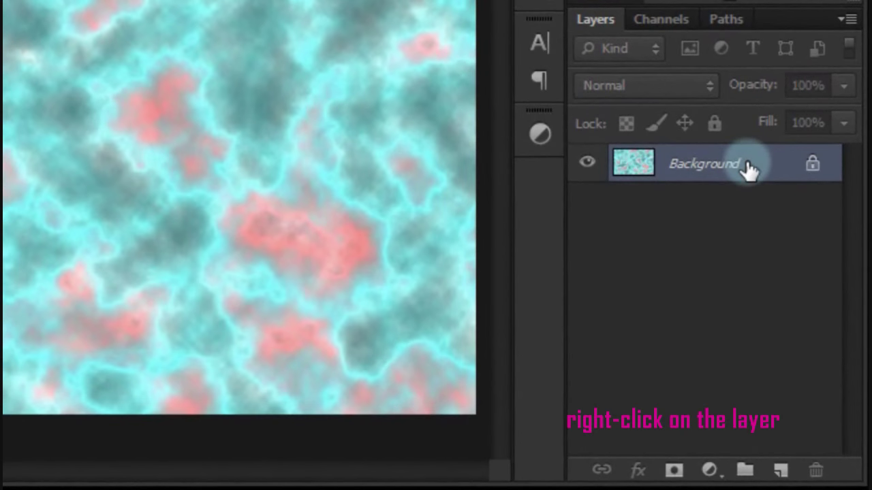
- Duplicate the texture's Background into soccer-player.jpg as 'abstract-2', then close background-abstract2.jpg
{"action": "right_click", "coordinate": [748, 167]}
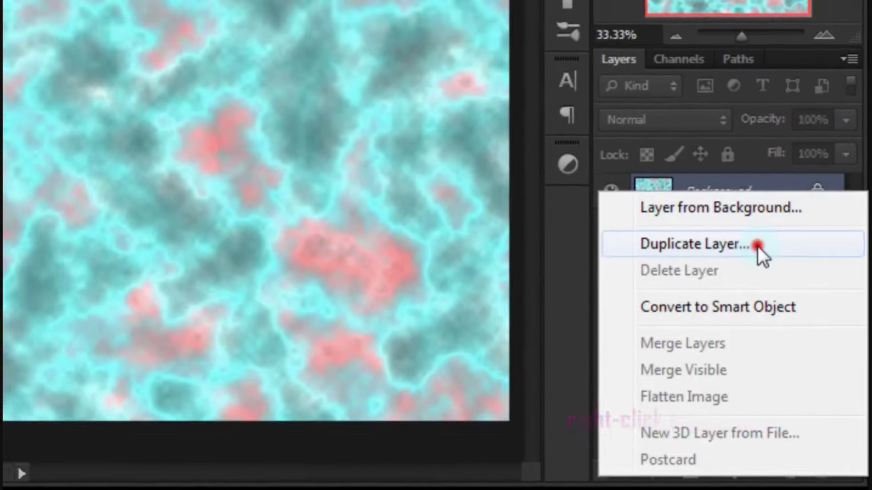
{"action": "left_click", "coordinate": [747, 223]}
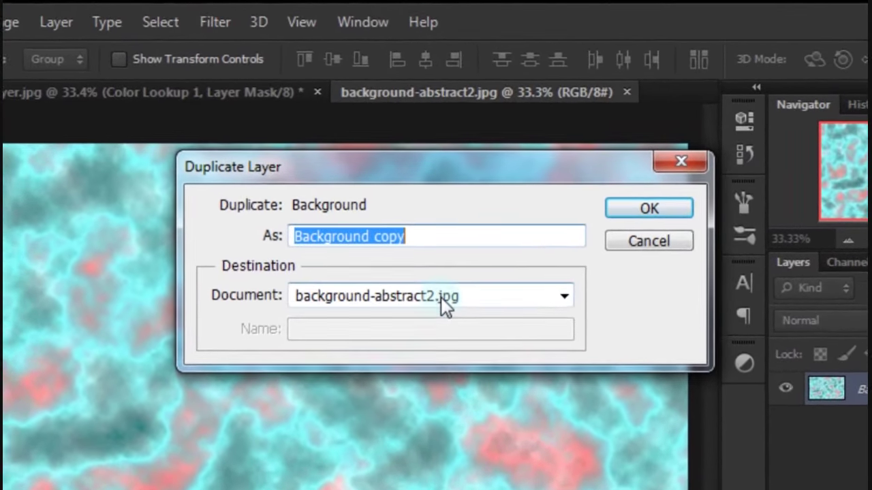
{"action": "left_click", "coordinate": [441, 297]}
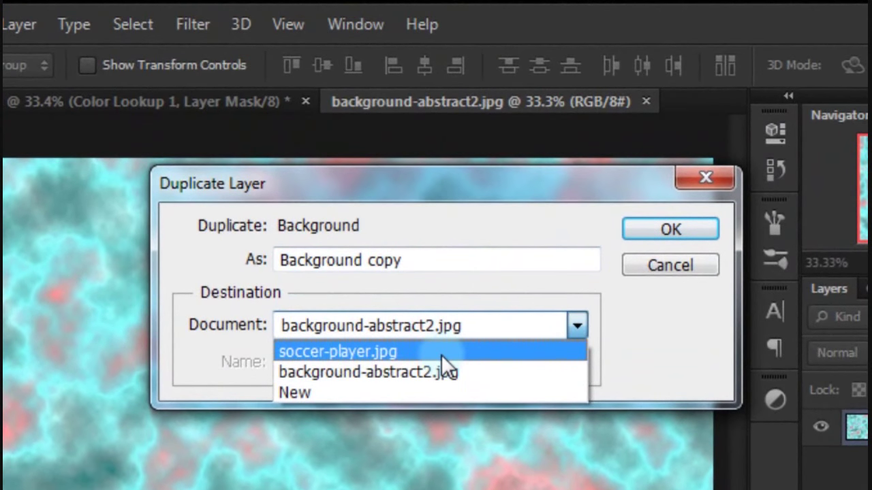
{"action": "left_click", "coordinate": [441, 354]}
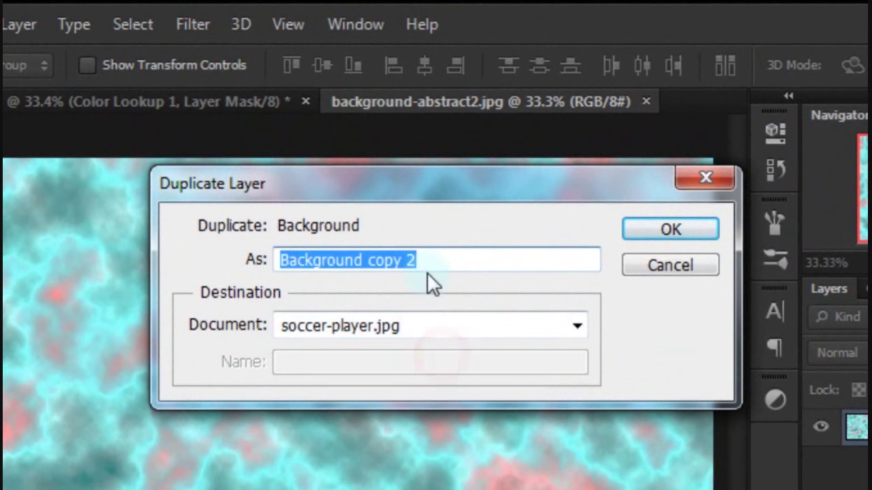
{"action": "type", "text": "ab"}
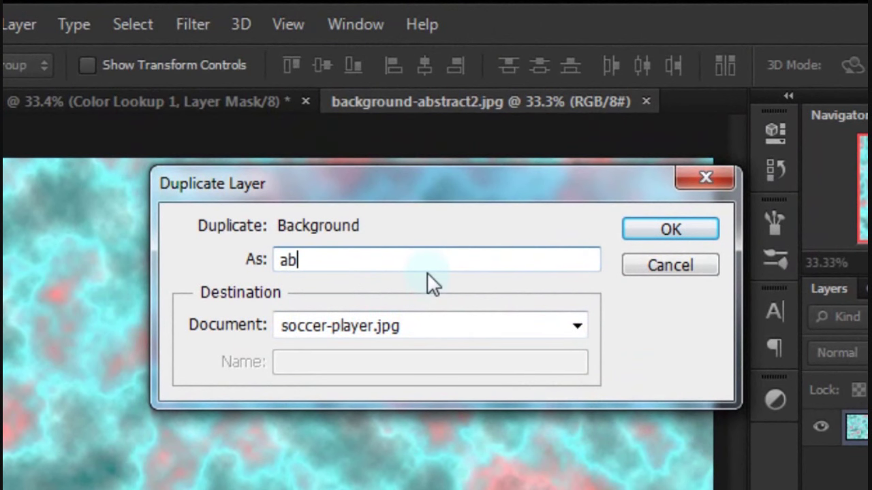
{"action": "type", "text": "stract-2"}
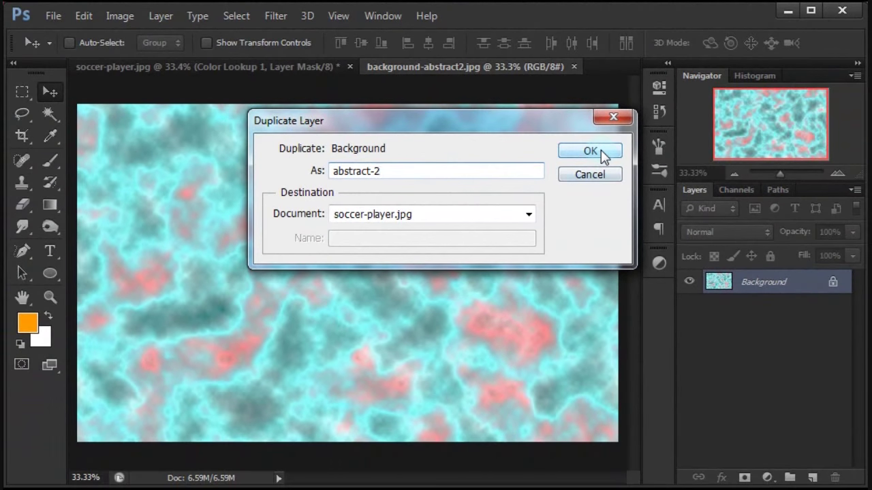
{"action": "left_click", "coordinate": [602, 150]}
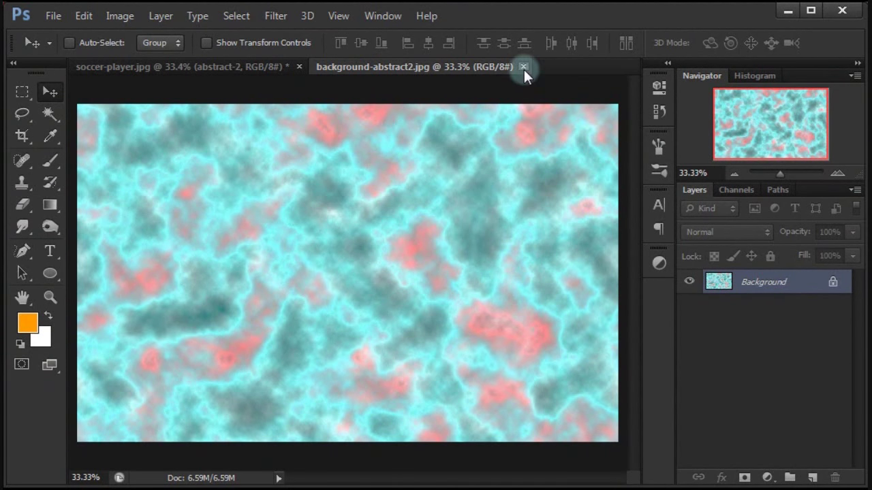
{"action": "left_click", "coordinate": [523, 67]}
- Clip abstract-2 to the Color Lookup layer below and set its blend mode to Overlay
{"action": "left_click", "coordinate": [689, 281]}
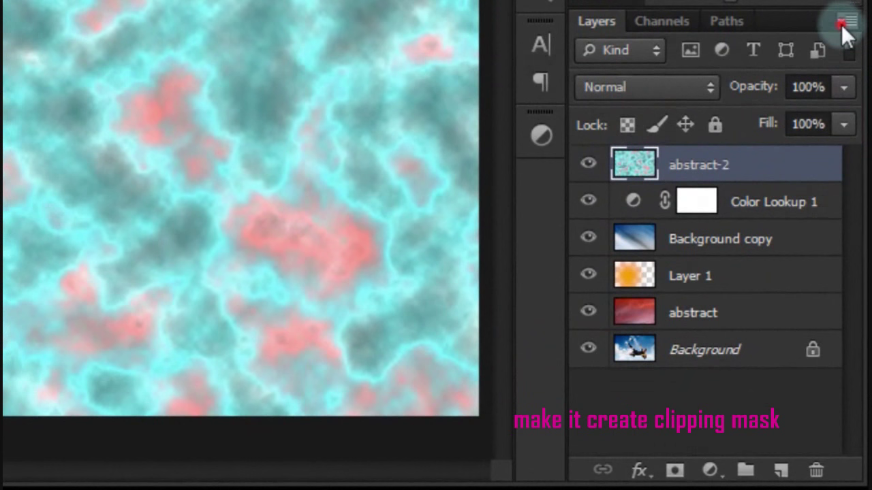
{"action": "left_click", "coordinate": [841, 25]}
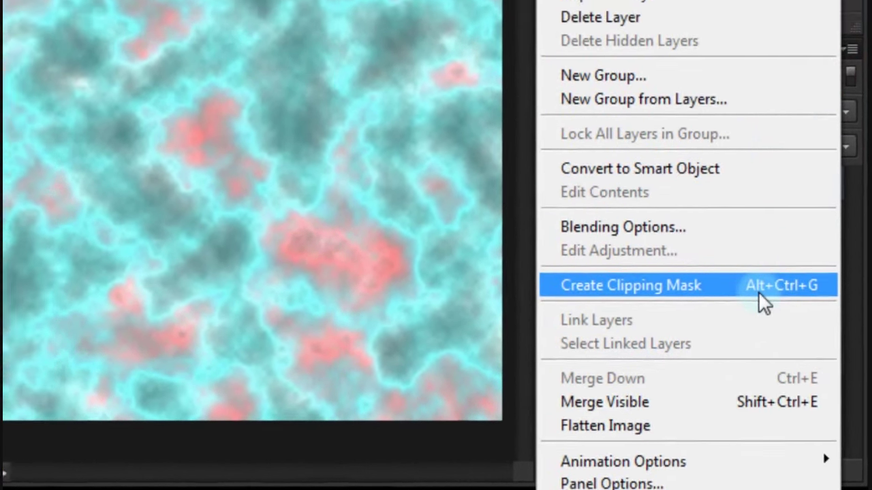
{"action": "left_click", "coordinate": [756, 280]}
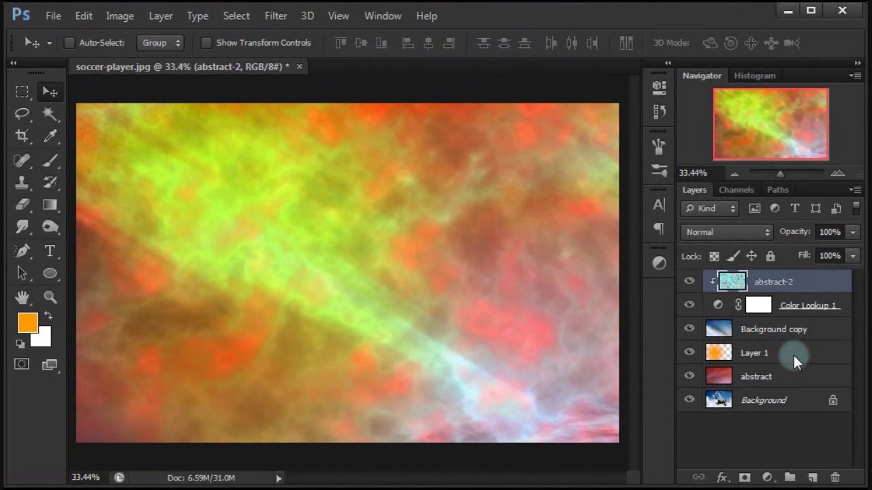
{"action": "left_click", "coordinate": [715, 233]}
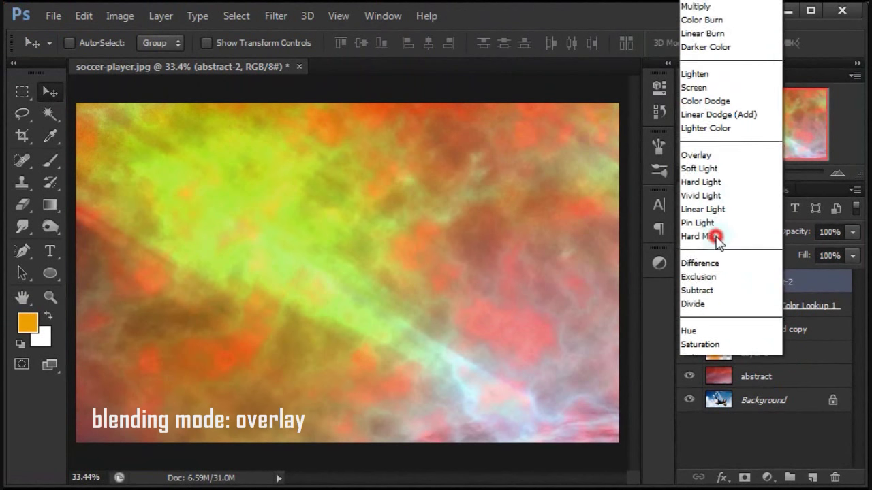
{"action": "left_click", "coordinate": [712, 133]}
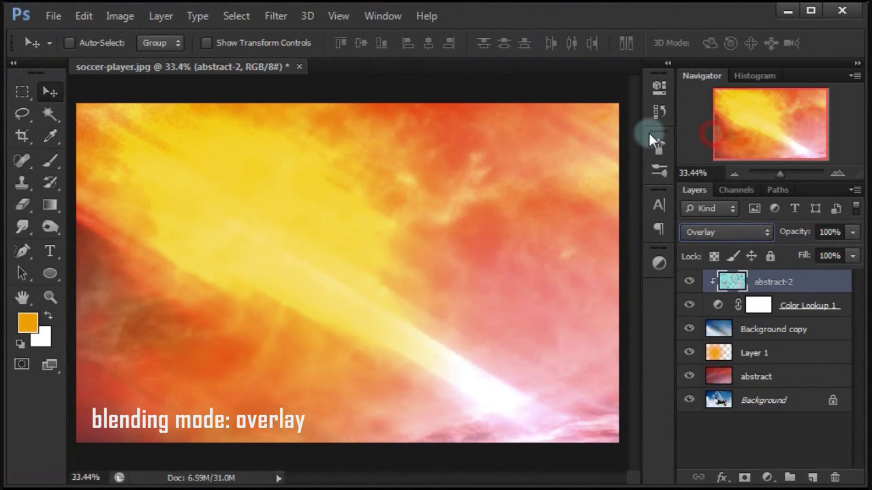
{"action": "left_click", "coordinate": [816, 306], "text": "ctrl"}
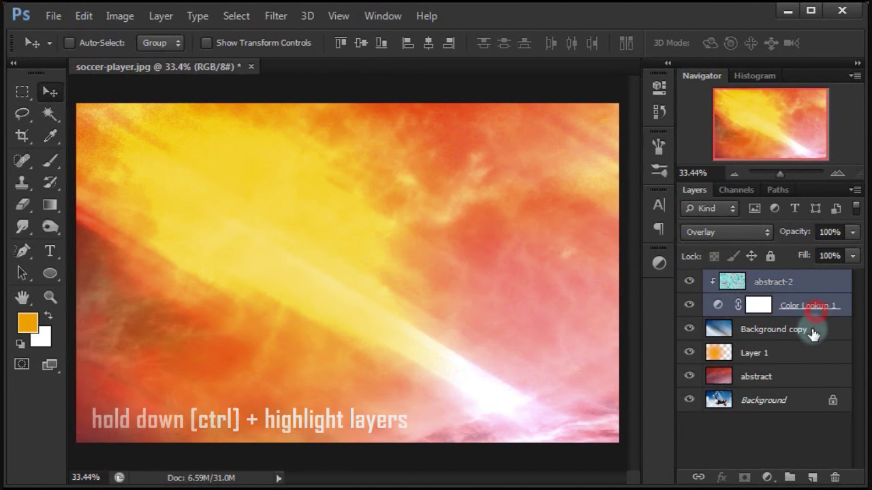
{"action": "left_click", "coordinate": [810, 330], "text": "ctrl"}
{"action": "left_click", "coordinate": [804, 354], "text": "ctrl"}
{"action": "left_click", "coordinate": [807, 374], "text": "ctrl"}
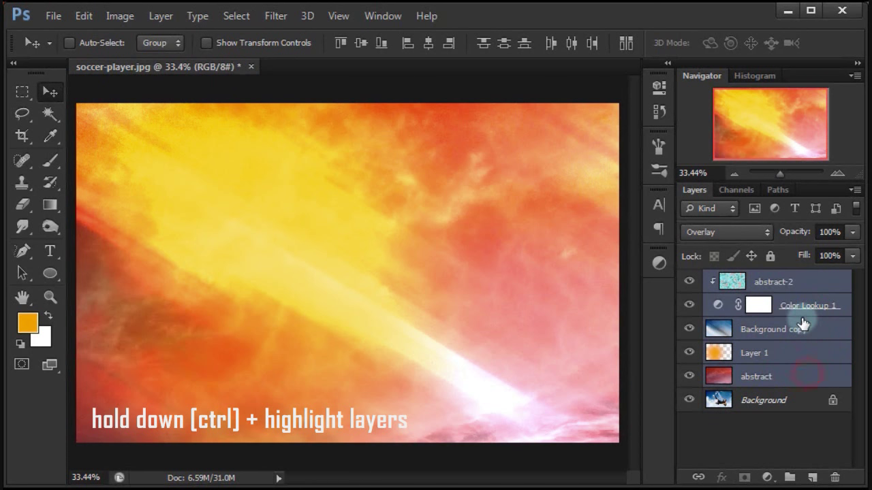
{"action": "key", "text": "ctrl+g"}
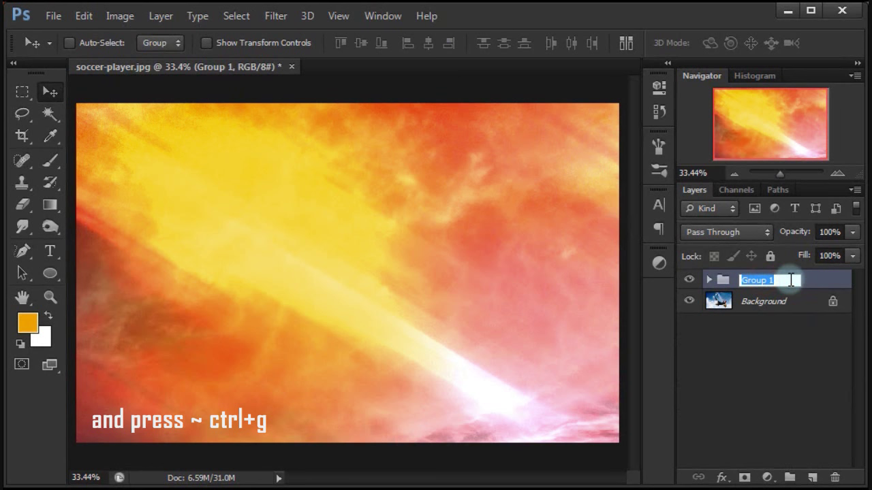
{"action": "type", "text": "A"}
{"action": "type", "text": "bstract"}
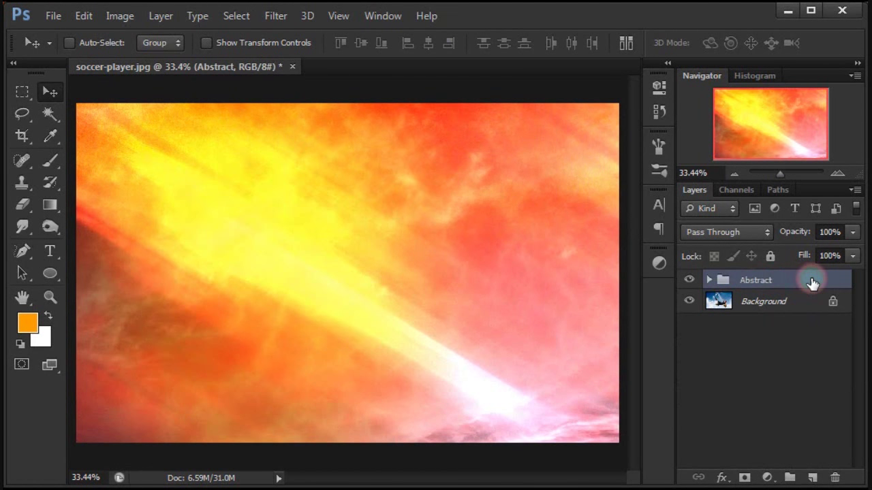
{"action": "left_click", "coordinate": [687, 281]}
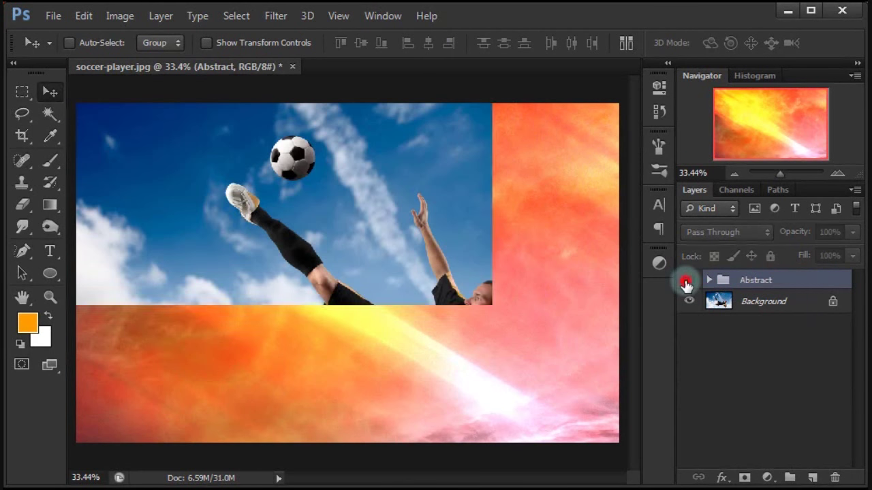
{"action": "left_click", "coordinate": [687, 281]}
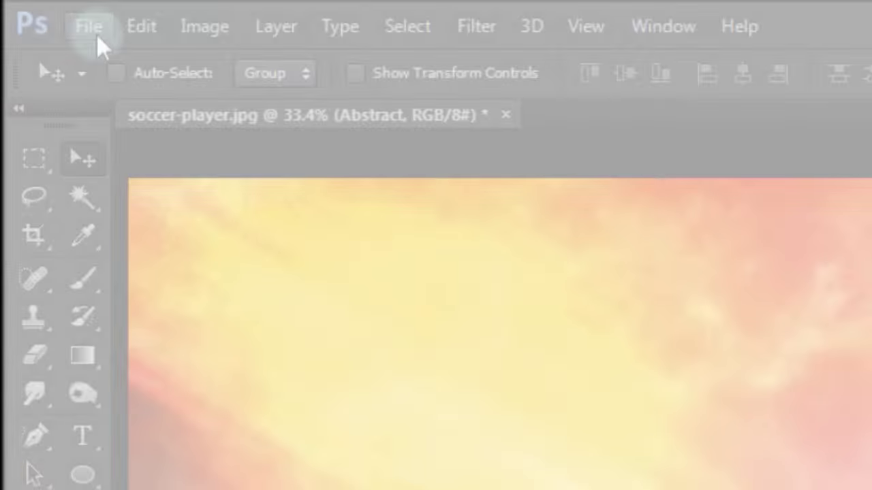
- Save the composite as sport-edit.psd, a Photoshop document, in the Soccer Background folder
{"action": "left_click", "coordinate": [53, 16]}
{"action": "left_click", "coordinate": [75, 218]}
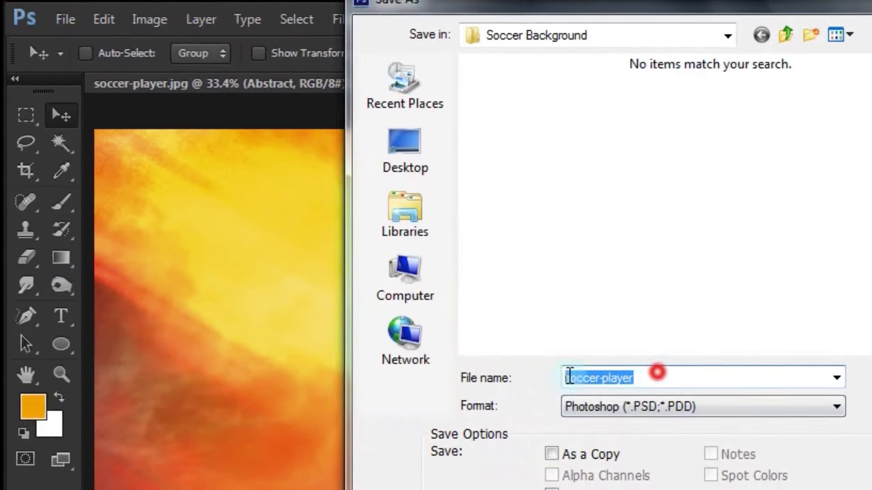
{"action": "type", "text": "sport-edit"}
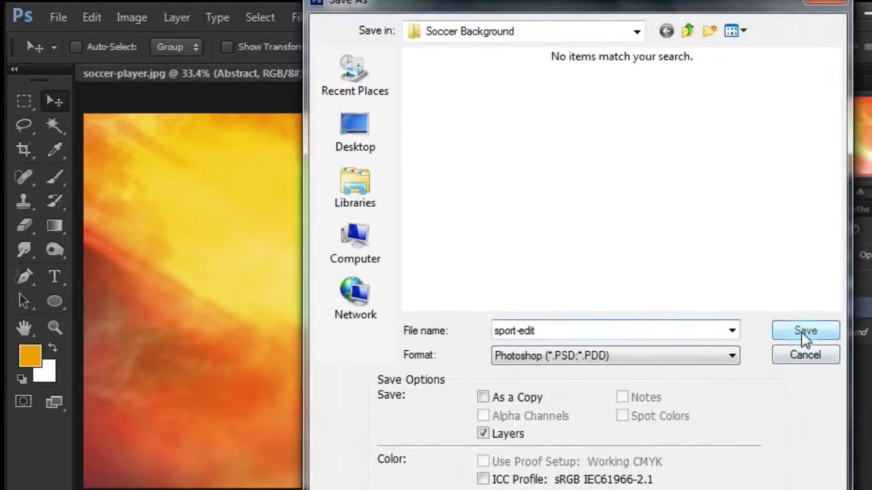
{"action": "left_click", "coordinate": [803, 333]}
{"action": "left_click", "coordinate": [669, 117]}
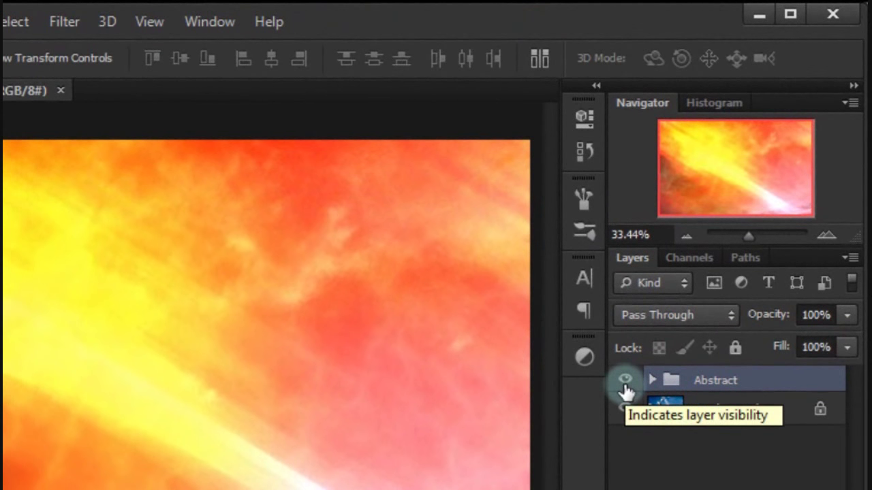
- Hide the Abstract group, make Background active and choose the Quick Selection Tool
{"action": "left_click", "coordinate": [624, 380]}
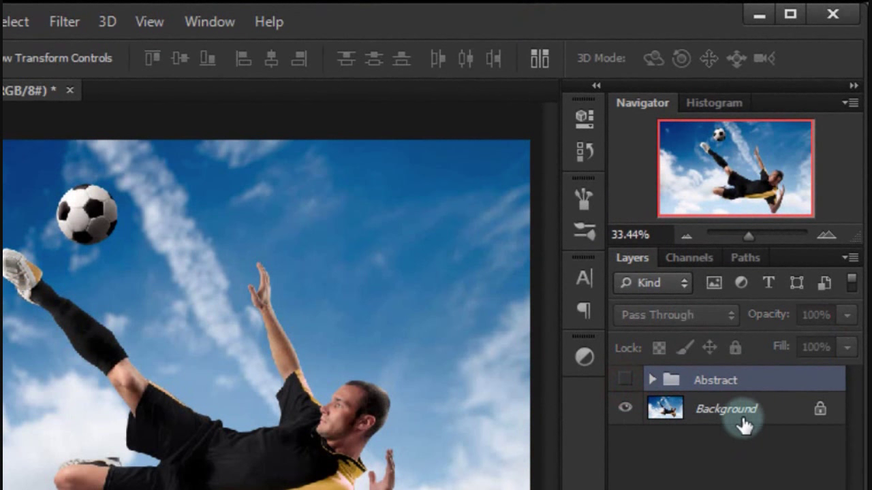
{"action": "left_click", "coordinate": [742, 417]}
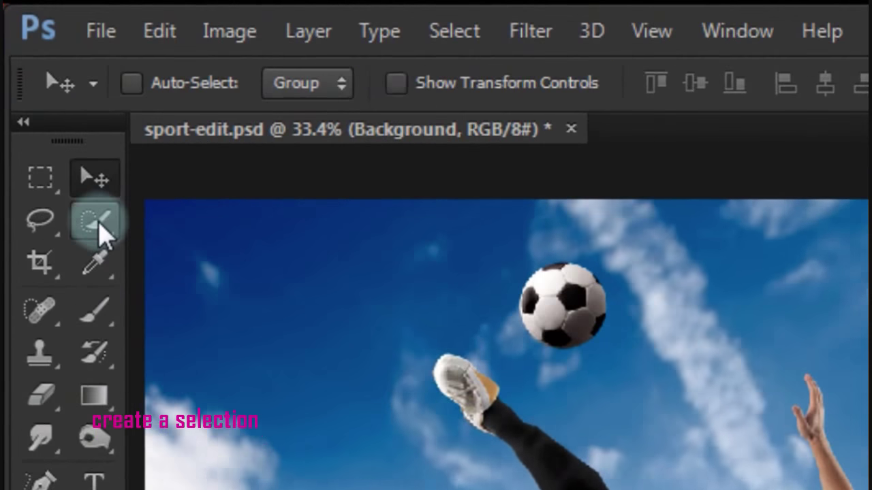
{"action": "left_click", "coordinate": [70, 161]}
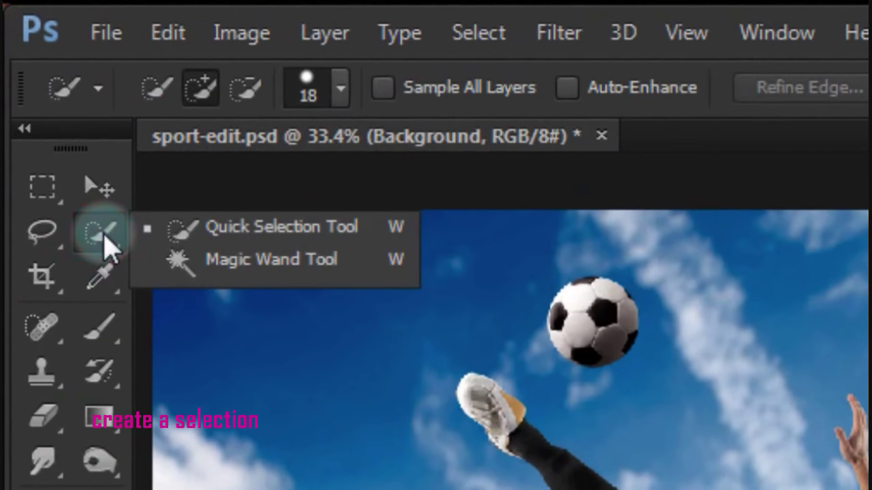
{"action": "left_click", "coordinate": [376, 230]}
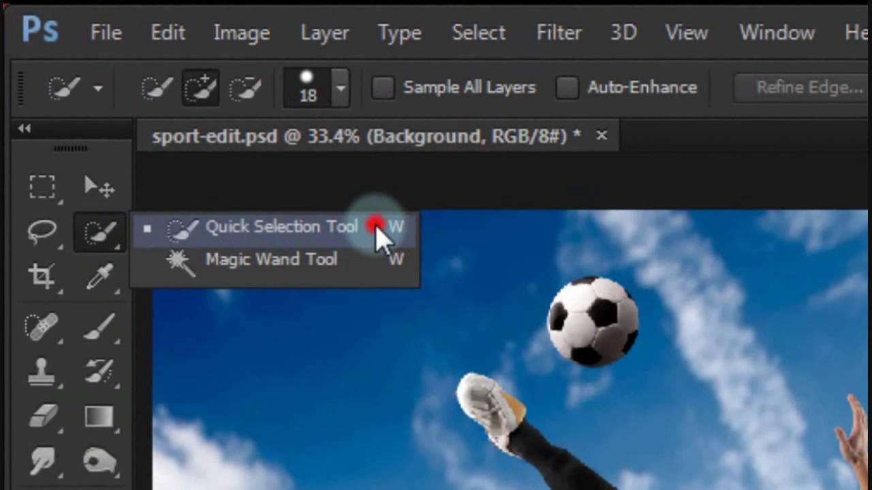
- Set the quick-selection brush to 18 px size and 100% hardness
{"action": "left_click", "coordinate": [337, 89]}
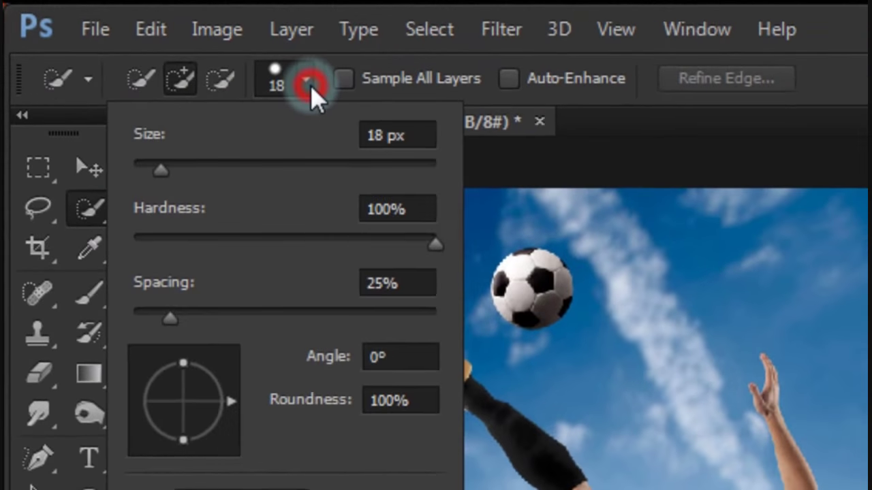
{"action": "left_click", "coordinate": [385, 121]}
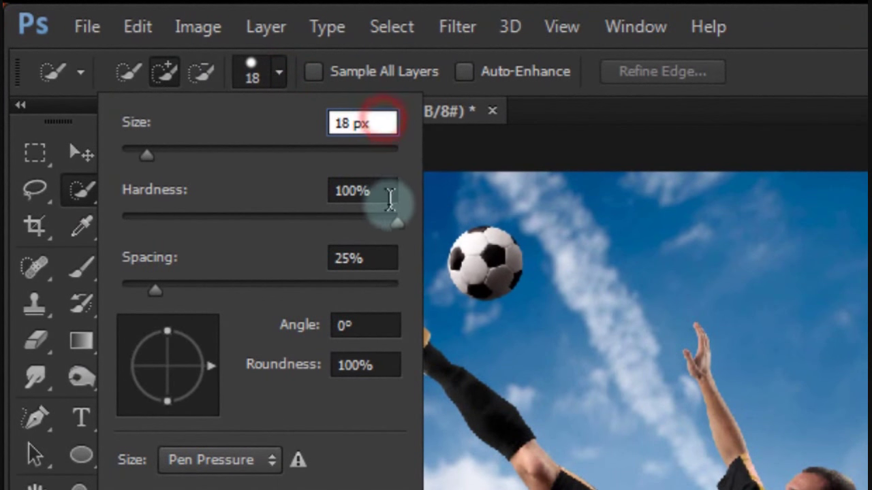
{"action": "left_click", "coordinate": [385, 191]}
{"action": "left_click", "coordinate": [370, 262]}
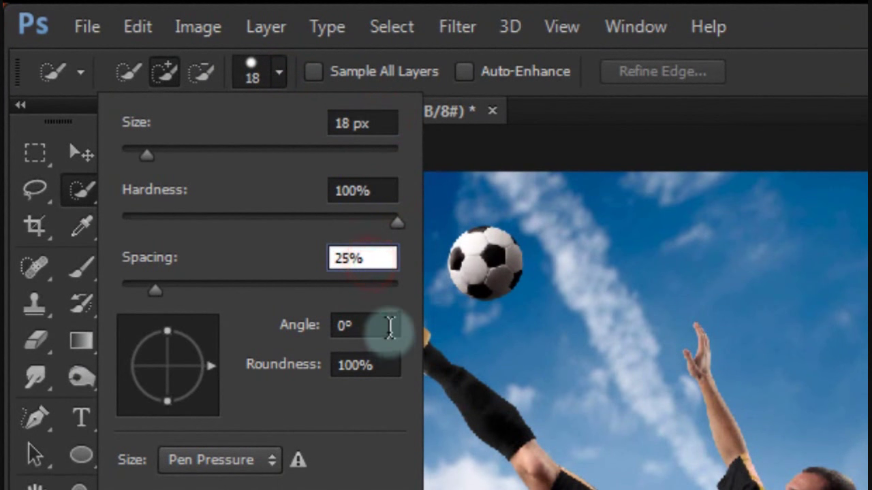
{"action": "left_click", "coordinate": [388, 328]}
{"action": "left_click", "coordinate": [388, 371]}
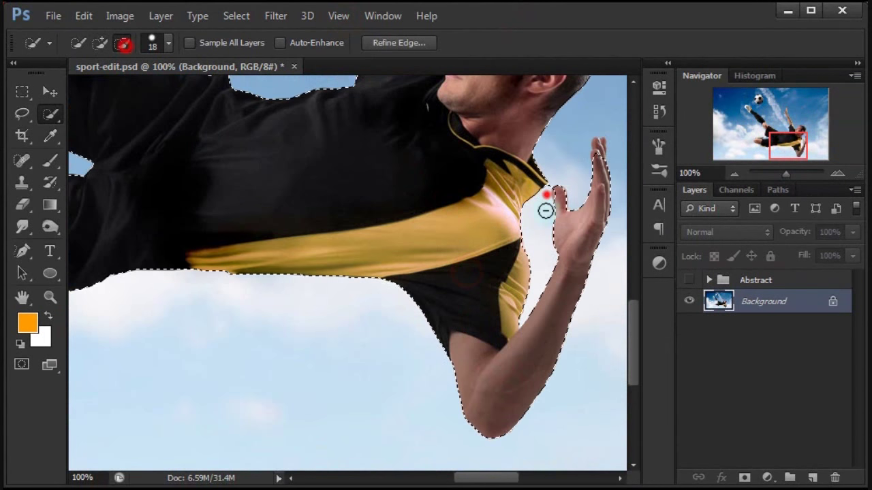
- Trim stray sky from the selection beside the hand and shoe, then fit the image on screen
{"action": "left_click", "coordinate": [555, 198], "text": "alt"}
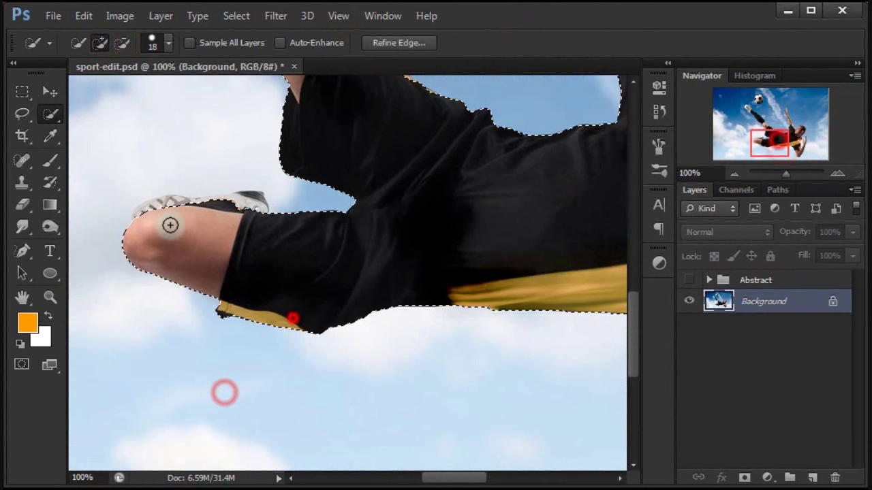
{"action": "left_click_drag", "start_coordinate": [229, 204], "coordinate": [144, 212]}
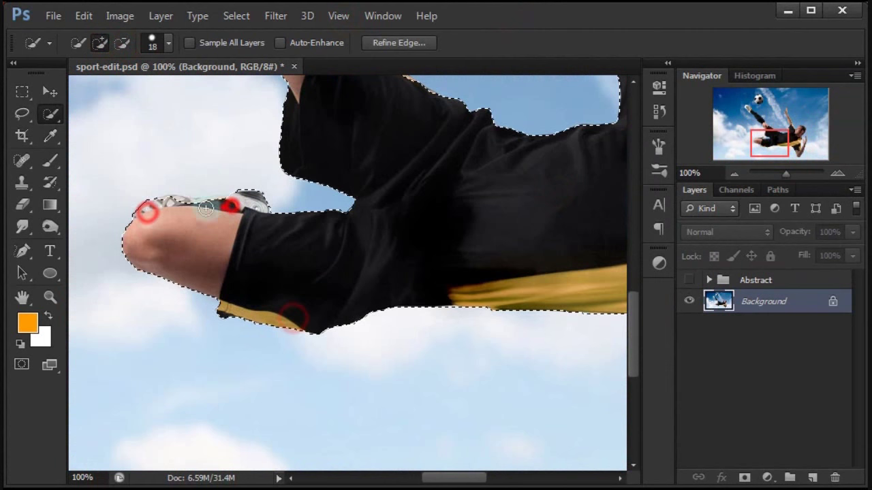
{"action": "left_click", "coordinate": [338, 15]}
{"action": "left_click", "coordinate": [379, 171]}
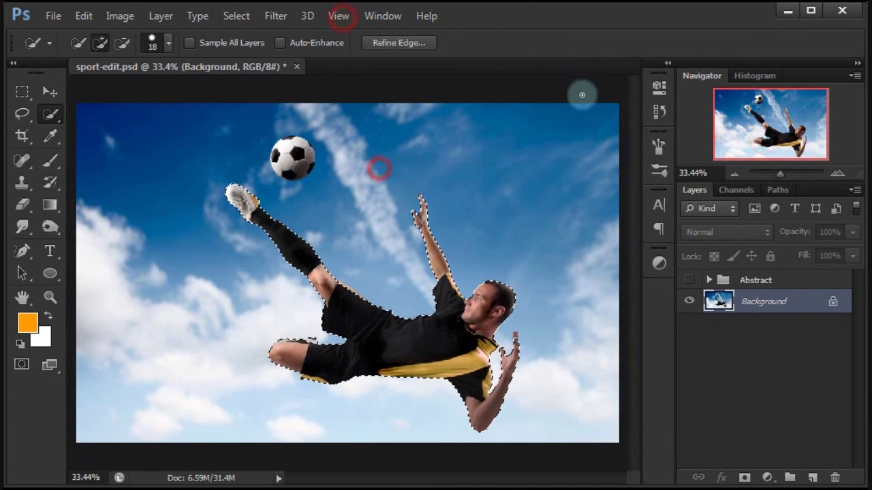
- Add the ball to the selection, subtract sky off its edge, and copy the selection to Layer 2
{"action": "left_click_drag", "start_coordinate": [265, 148], "coordinate": [300, 198]}
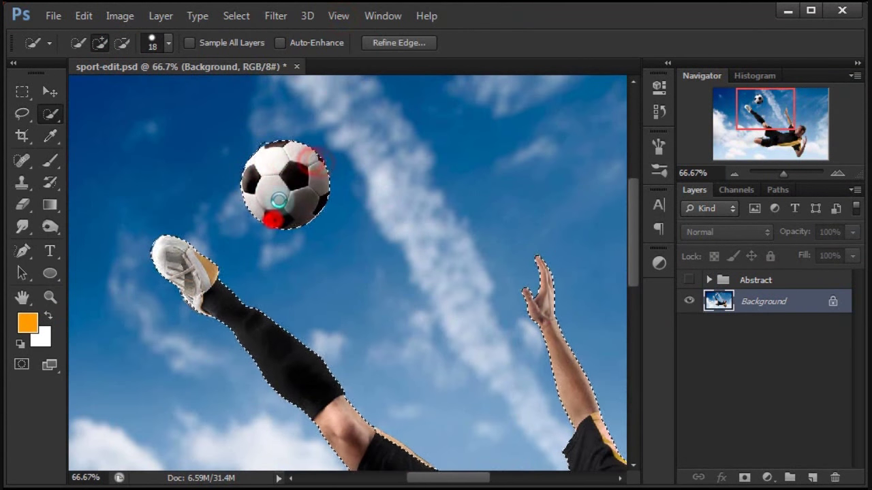
{"action": "key", "text": "ctrl+plus"}
{"action": "left_click", "coordinate": [122, 42]}
{"action": "left_click_drag", "start_coordinate": [302, 165], "coordinate": [290, 195]}
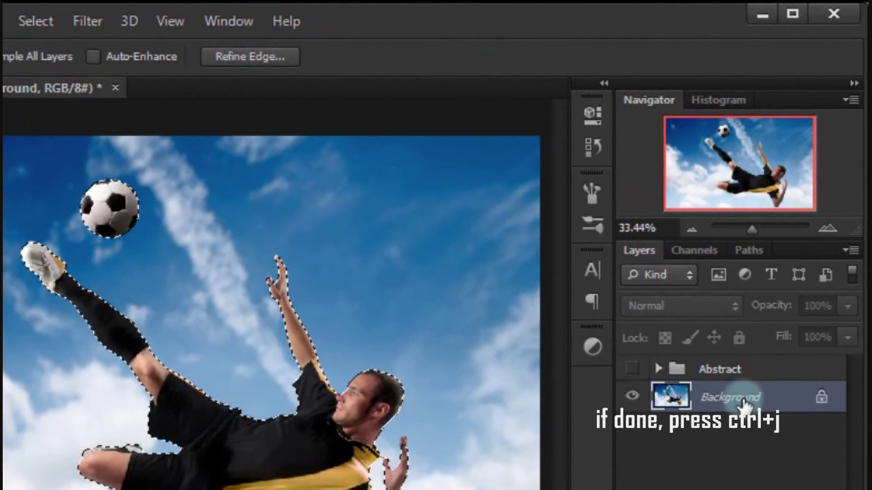
{"action": "key", "text": "ctrl+j"}
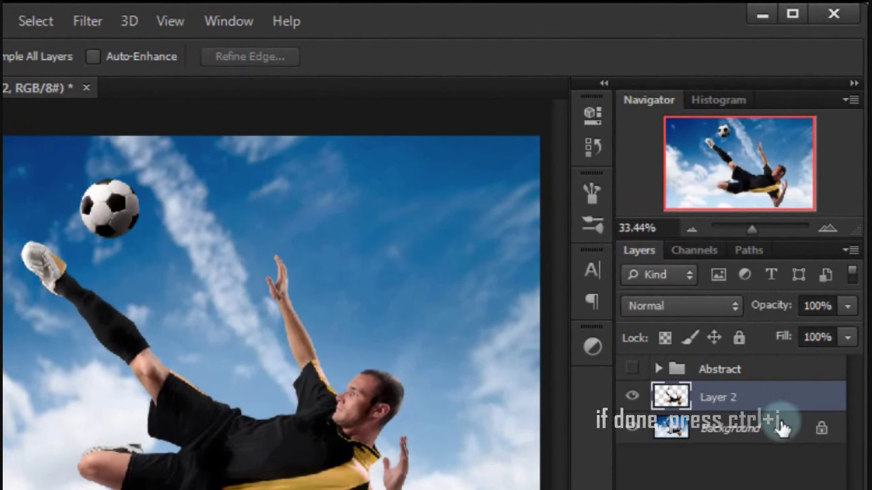
- Move Layer 2 above the Abstract group, show Abstract again, and reload the player's selection
{"action": "left_click_drag", "start_coordinate": [792, 405], "coordinate": [778, 356]}
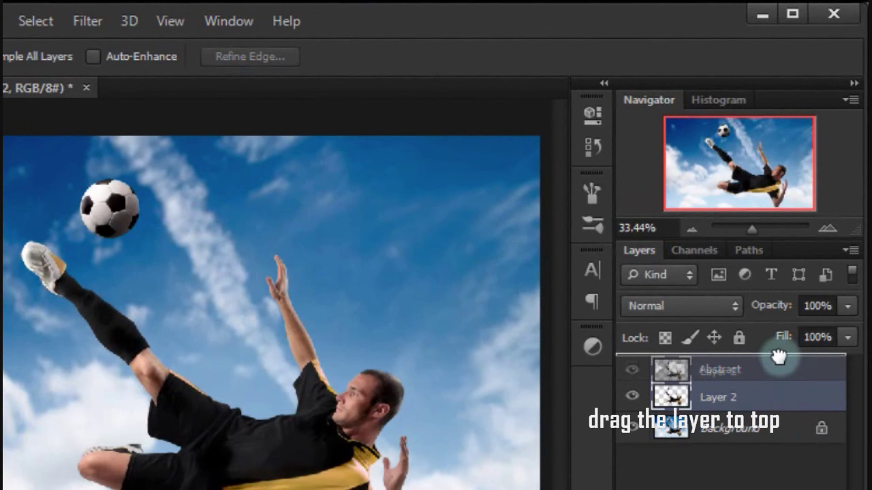
{"action": "left_click_drag", "start_coordinate": [778, 355], "coordinate": [778, 359]}
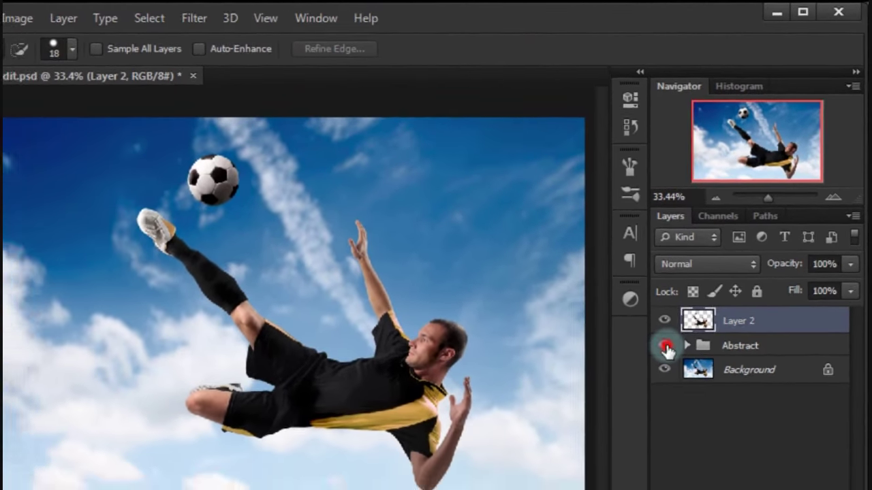
{"action": "left_click", "coordinate": [633, 402]}
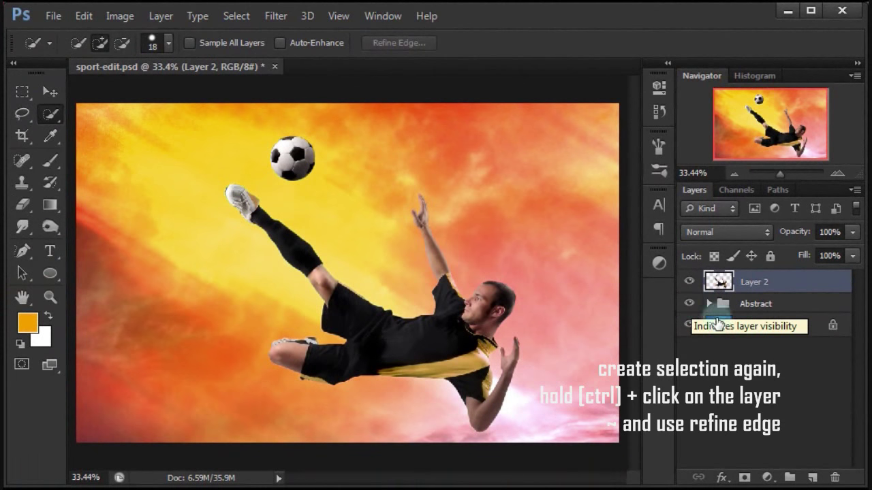
{"action": "left_click", "coordinate": [727, 290], "text": "ctrl"}
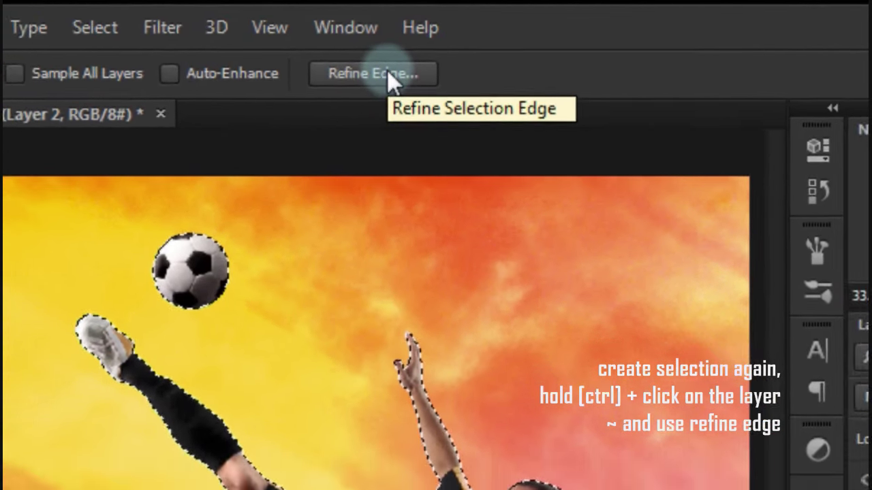
- Refine the edge with Smooth 11, Feather 0.7 px, Shift Edge -21%, output to a layer mask
{"action": "left_click", "coordinate": [387, 85]}
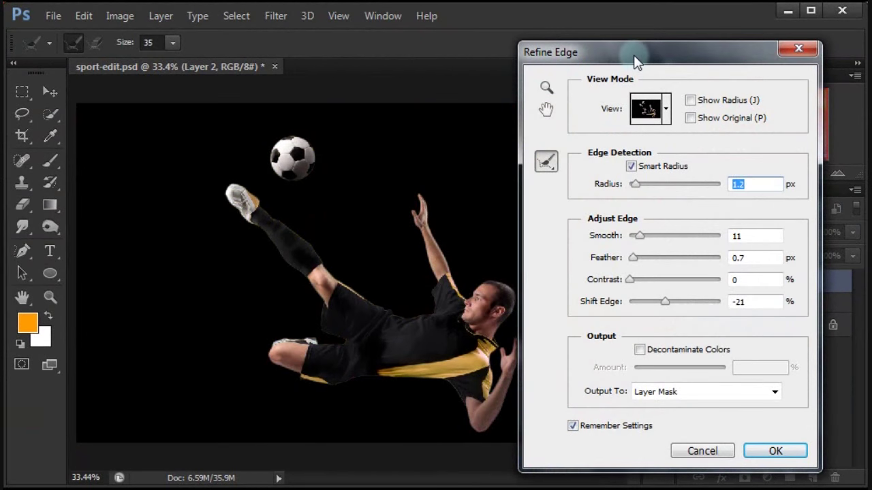
{"action": "left_click_drag", "start_coordinate": [635, 62], "coordinate": [568, 24]}
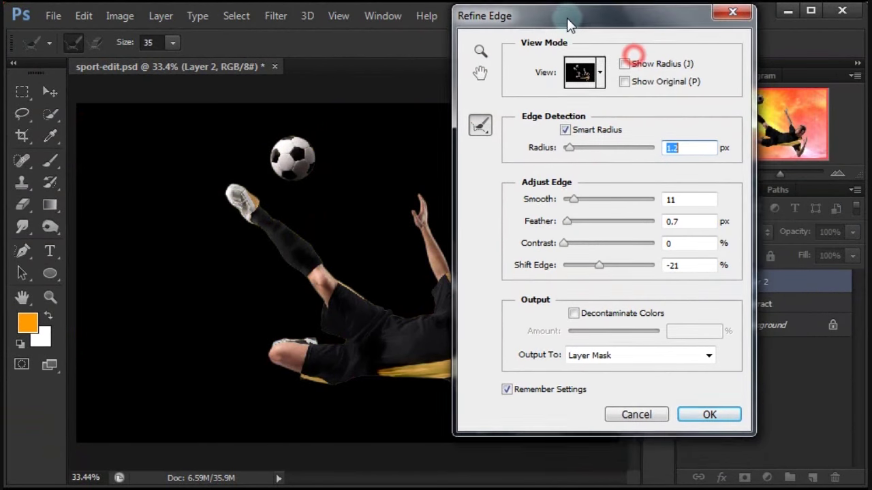
{"action": "left_click", "coordinate": [599, 74]}
{"action": "left_click", "coordinate": [615, 184]}
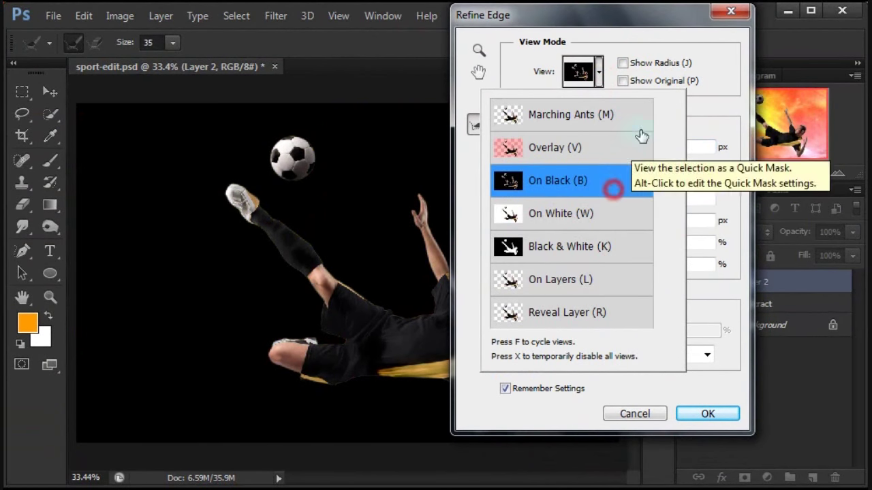
{"action": "left_click", "coordinate": [695, 150]}
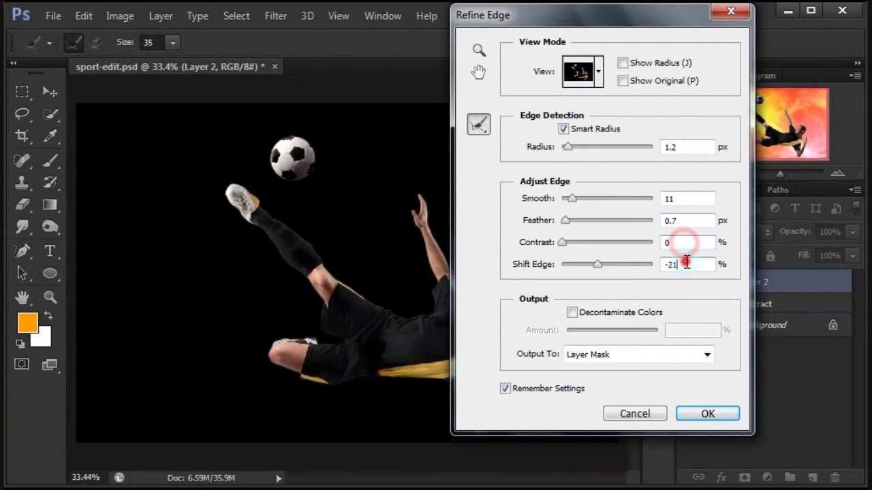
{"action": "left_click", "coordinate": [656, 353]}
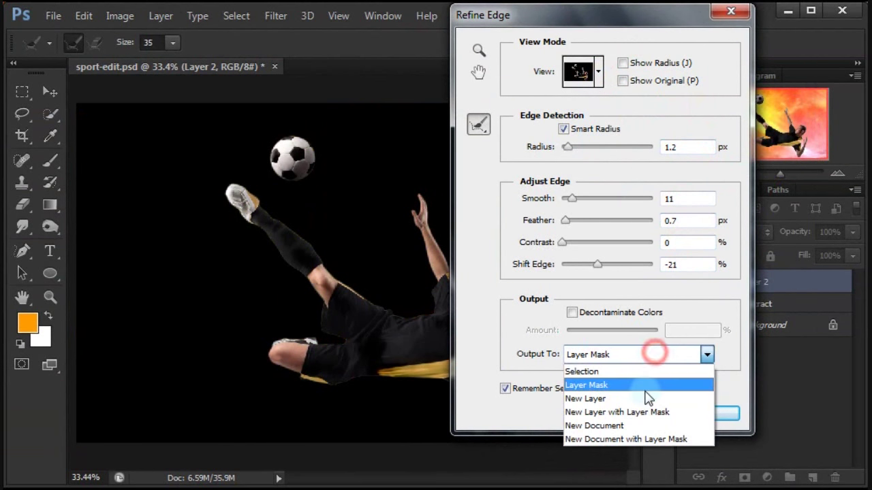
{"action": "left_click", "coordinate": [646, 392]}
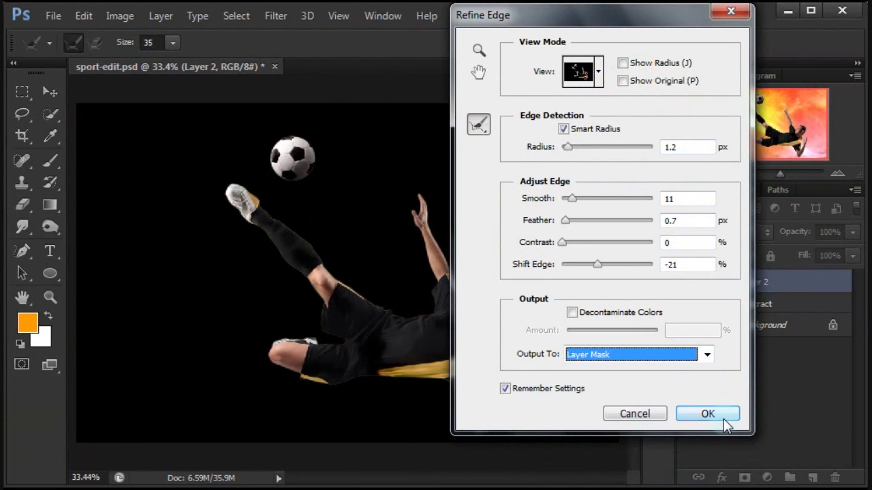
{"action": "left_click", "coordinate": [725, 417]}
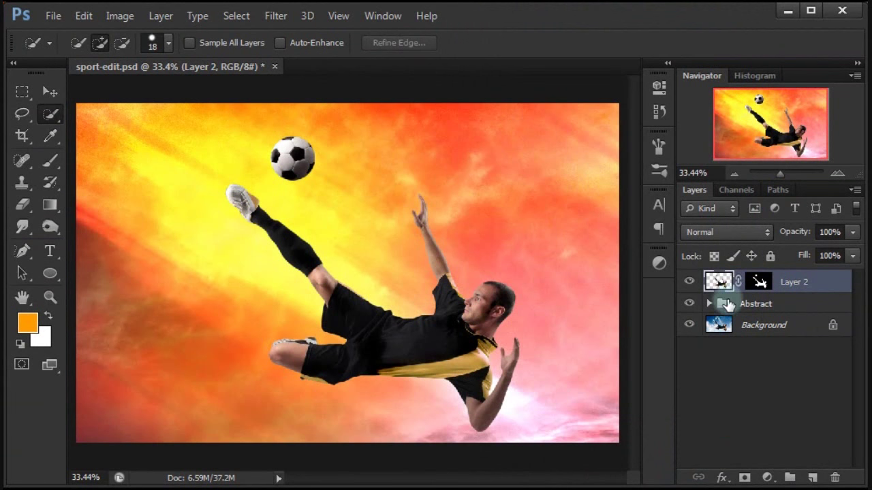
- Add a Gradient Map adjustment layer and load the Photographic Toning gradient presets
{"action": "left_click", "coordinate": [54, 92]}
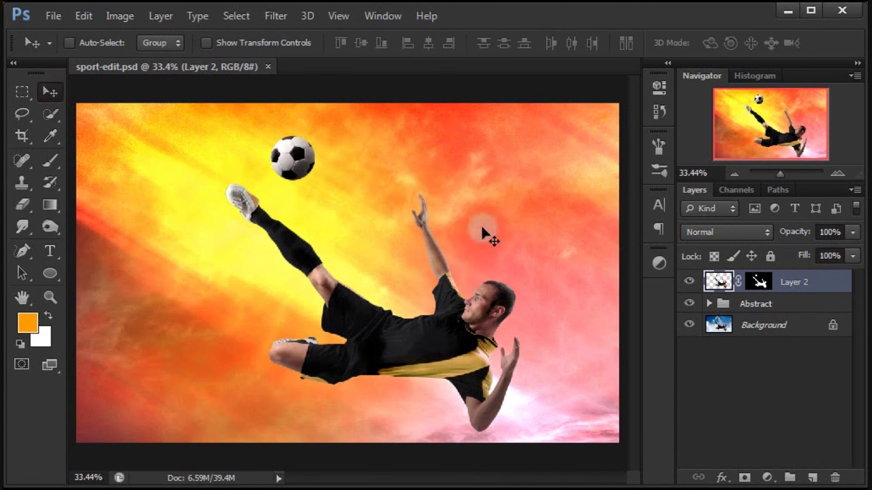
{"action": "left_click", "coordinate": [768, 478]}
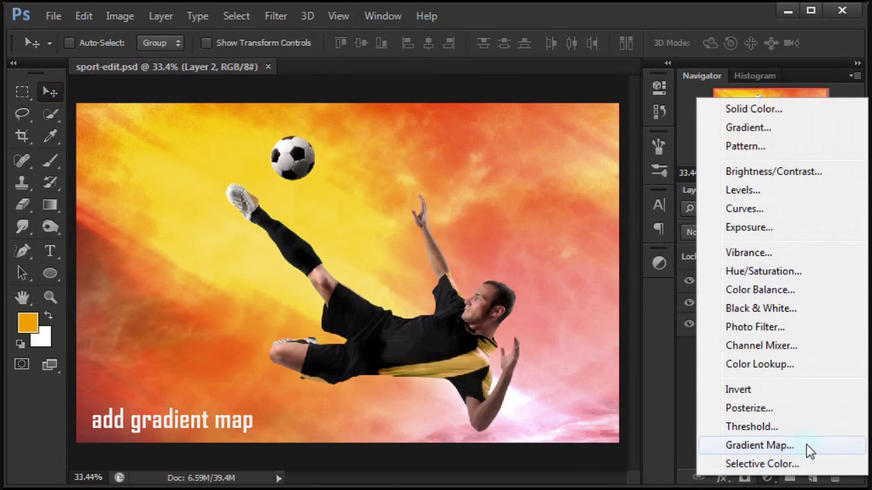
{"action": "left_click", "coordinate": [759, 445]}
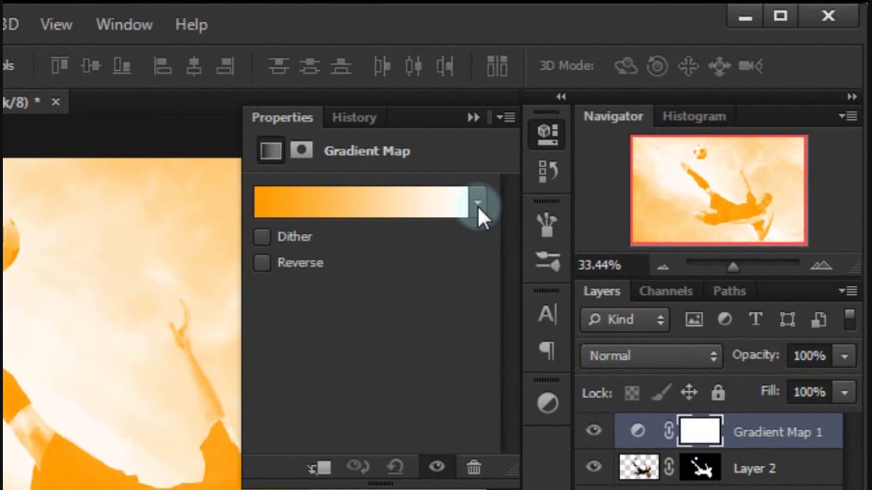
{"action": "left_click", "coordinate": [477, 206]}
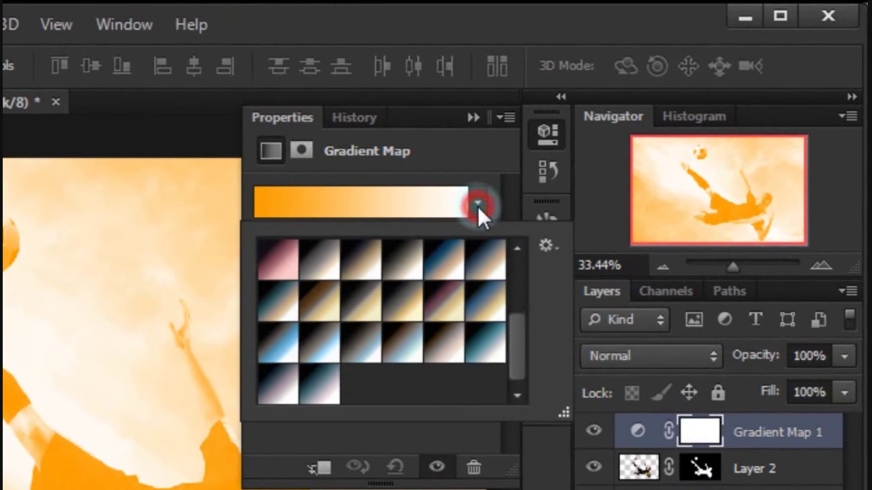
{"action": "left_click", "coordinate": [551, 248]}
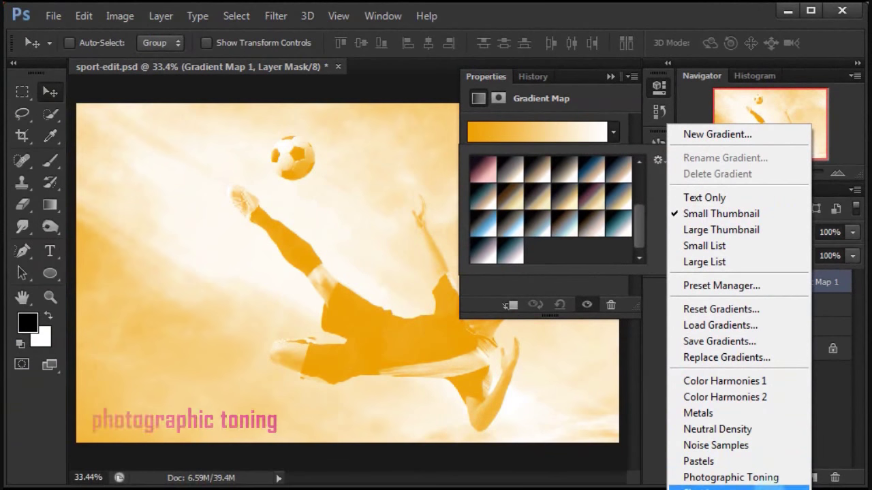
{"action": "left_click", "coordinate": [756, 477]}
{"action": "left_click", "coordinate": [360, 211]}
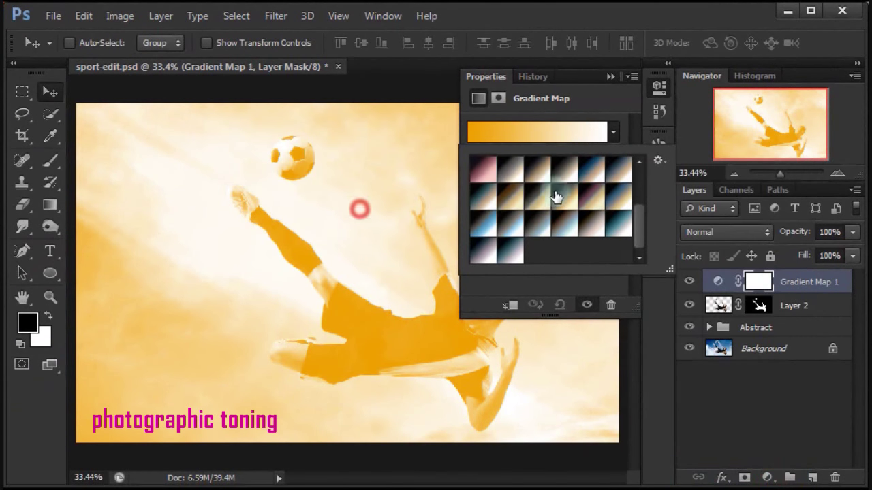
- Apply the Gold-Copper gradient, set Lighten blending, and clip the map to Layer 2
{"action": "left_click_drag", "start_coordinate": [639, 231], "coordinate": [632, 165]}
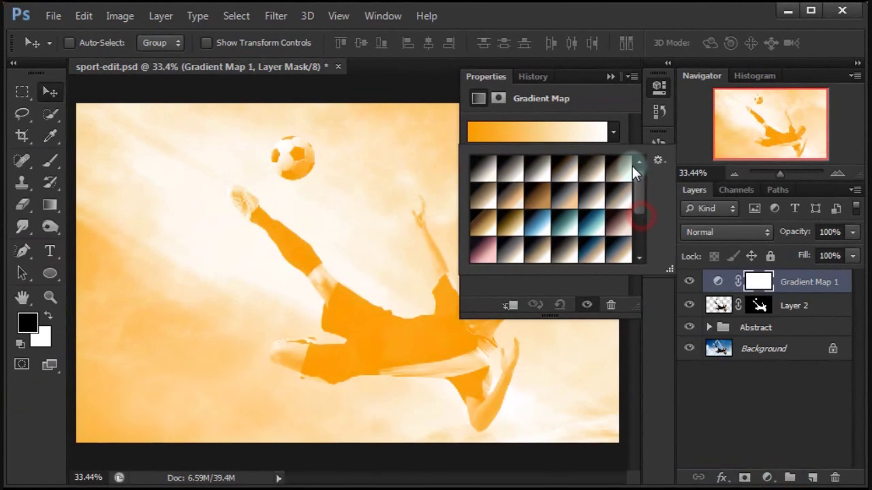
{"action": "left_click", "coordinate": [640, 258]}
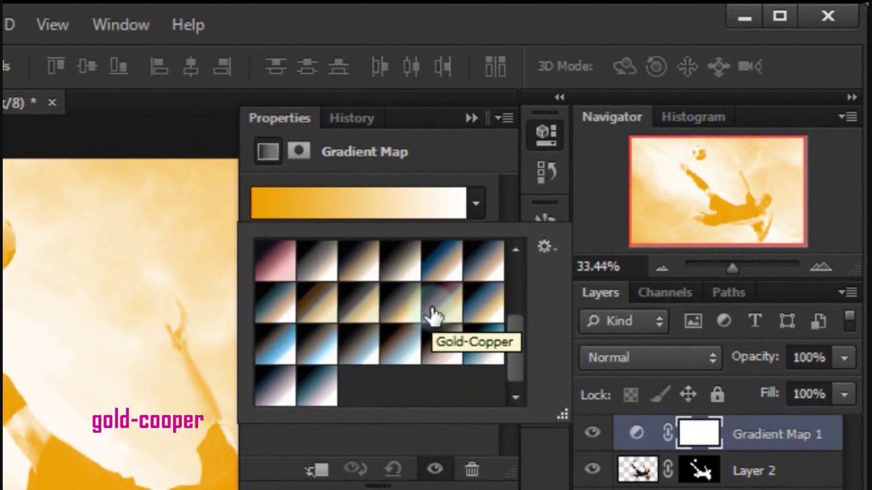
{"action": "left_click", "coordinate": [433, 315]}
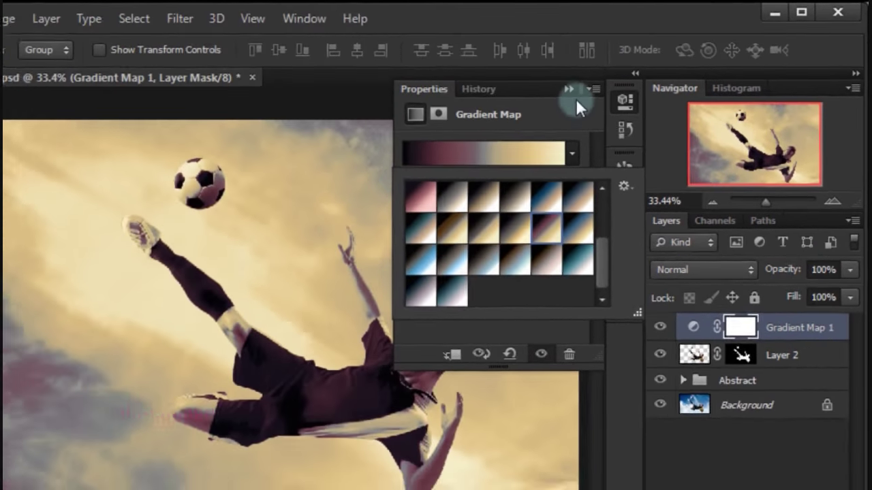
{"action": "left_click", "coordinate": [471, 119]}
{"action": "left_click", "coordinate": [712, 232]}
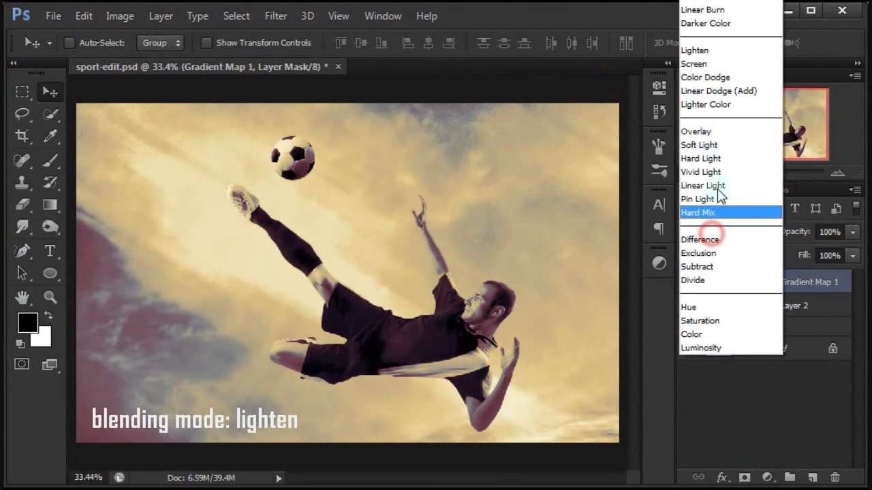
{"action": "left_click", "coordinate": [700, 53]}
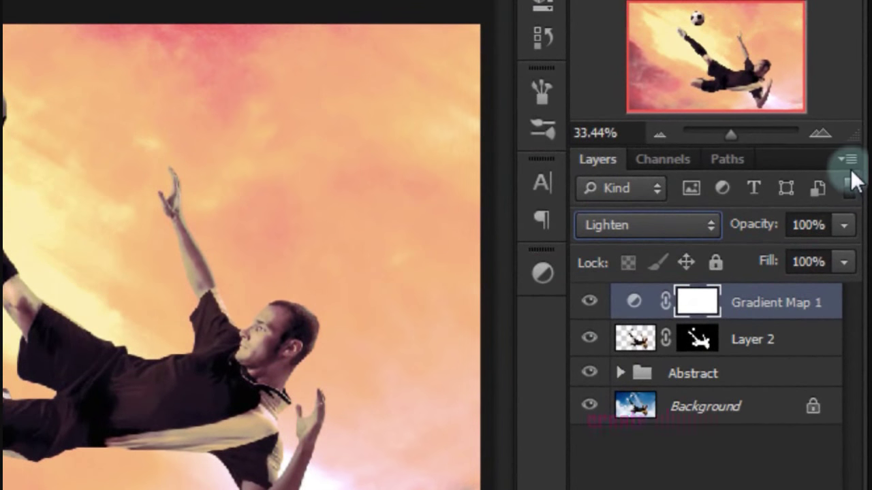
{"action": "left_click", "coordinate": [849, 160]}
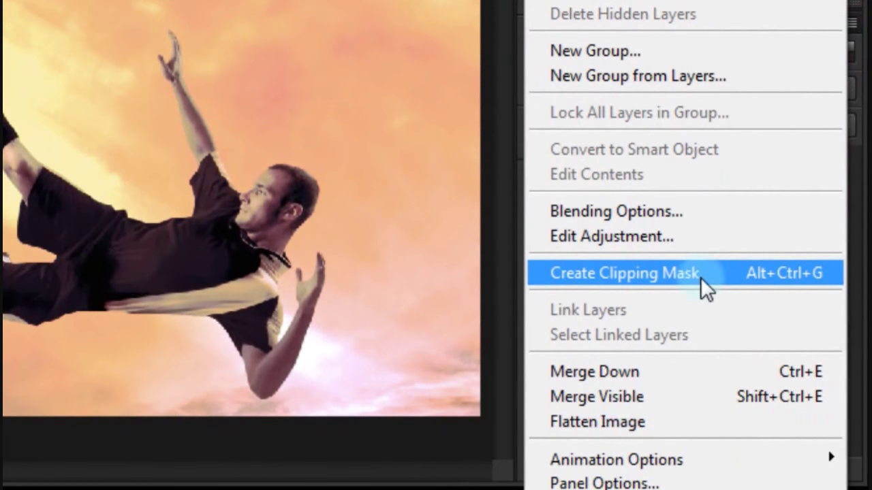
{"action": "left_click", "coordinate": [701, 277]}
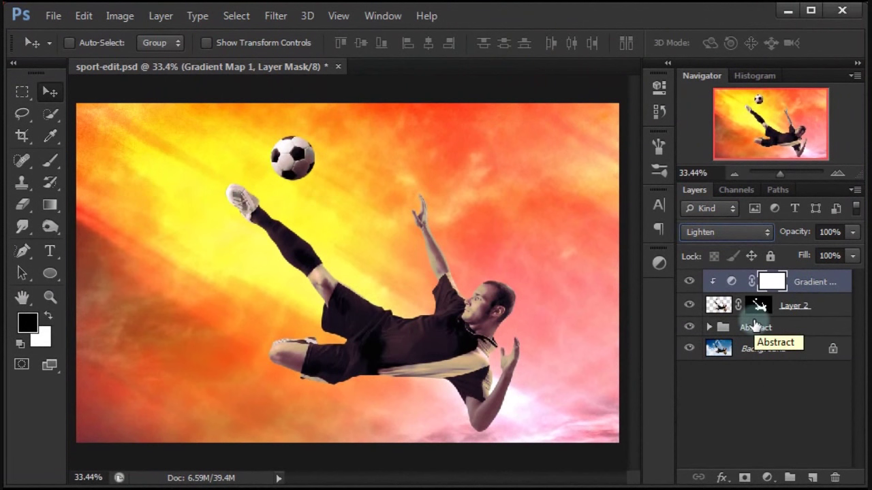
- Duplicate Layer 2 twice and clip both copies as a clipping mask
{"action": "key", "text": "x"}
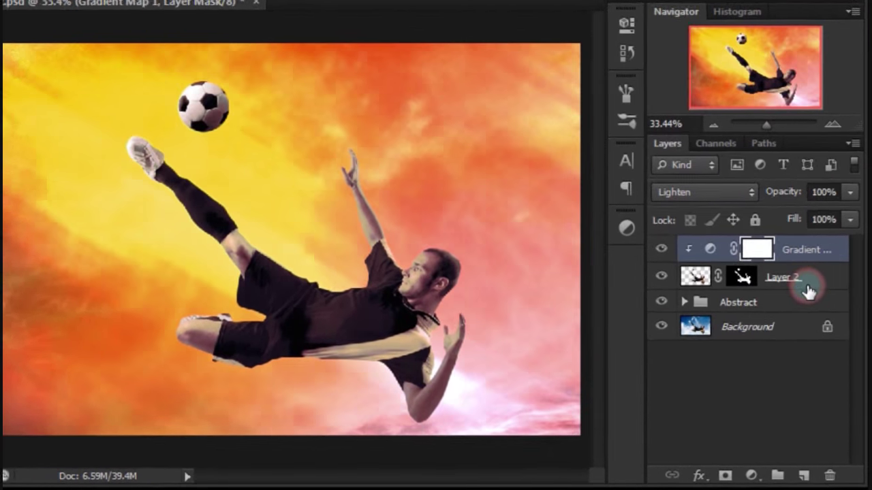
{"action": "left_click", "coordinate": [816, 315]}
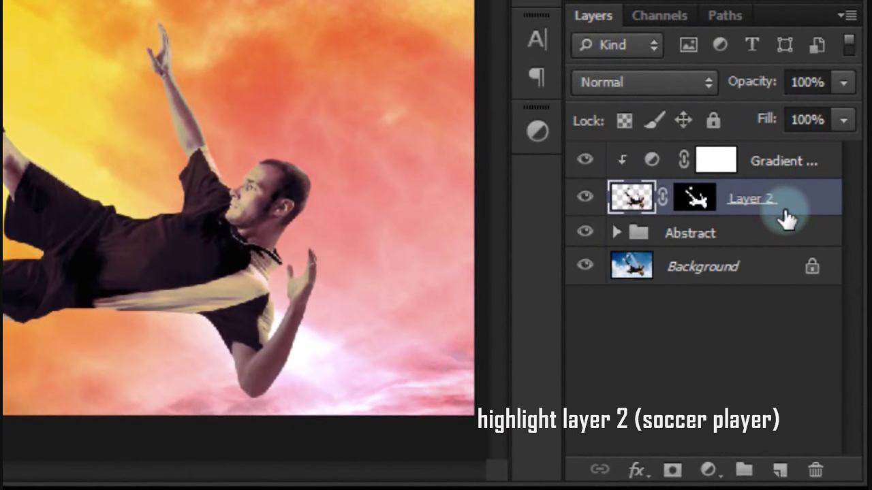
{"action": "key", "text": "ctrl+j"}
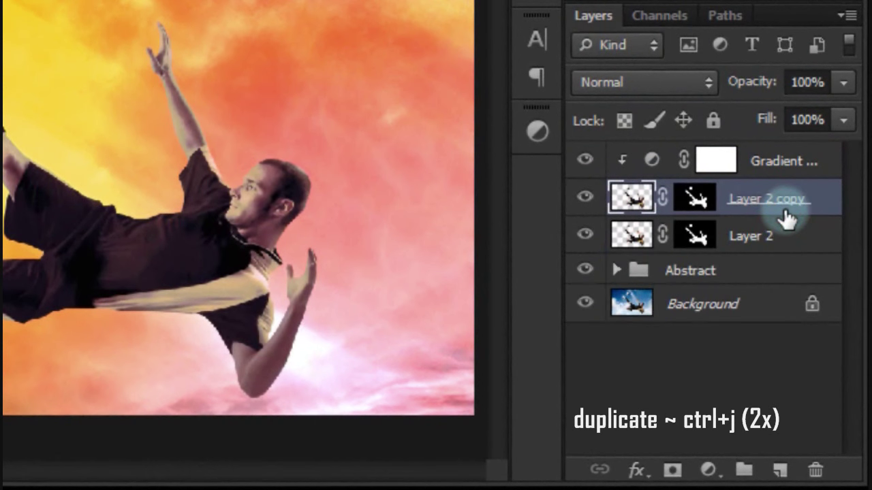
{"action": "key", "text": "ctrl+j"}
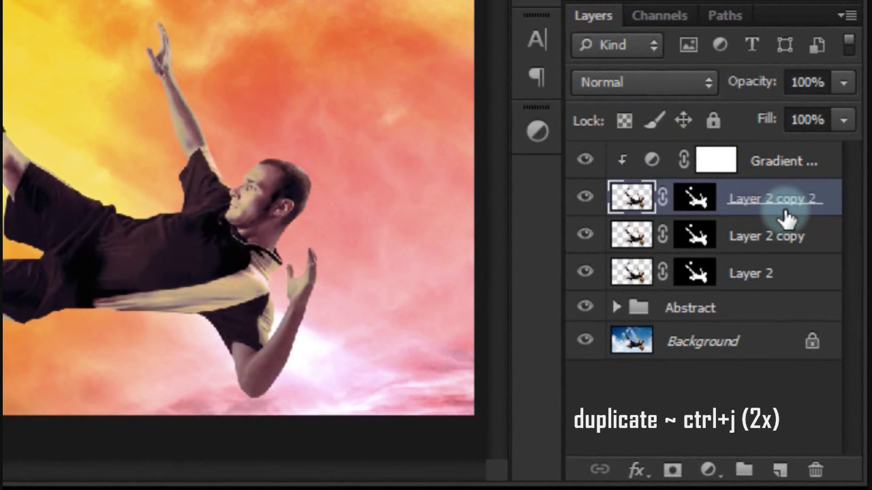
{"action": "left_click", "coordinate": [787, 250], "text": "ctrl"}
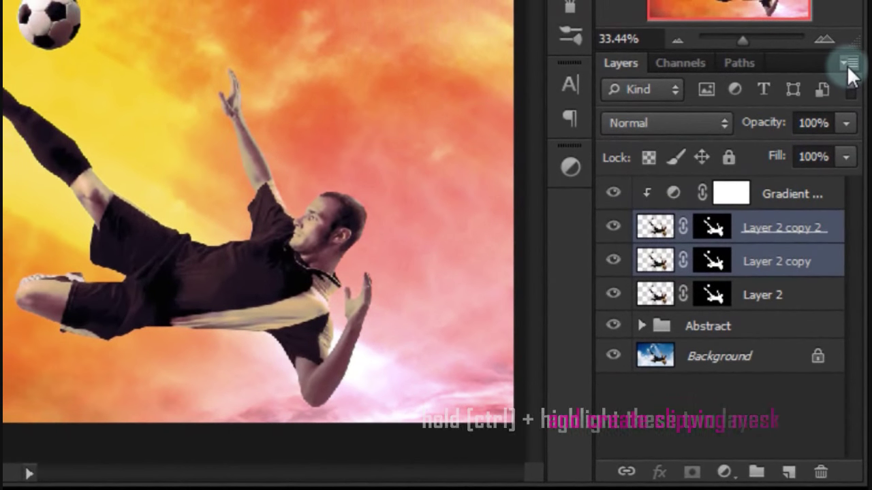
{"action": "left_click", "coordinate": [848, 63]}
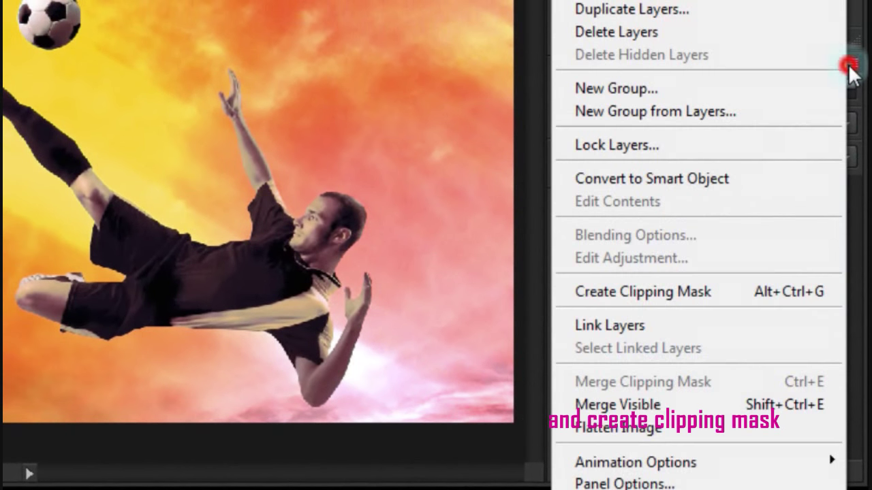
{"action": "left_click", "coordinate": [748, 290]}
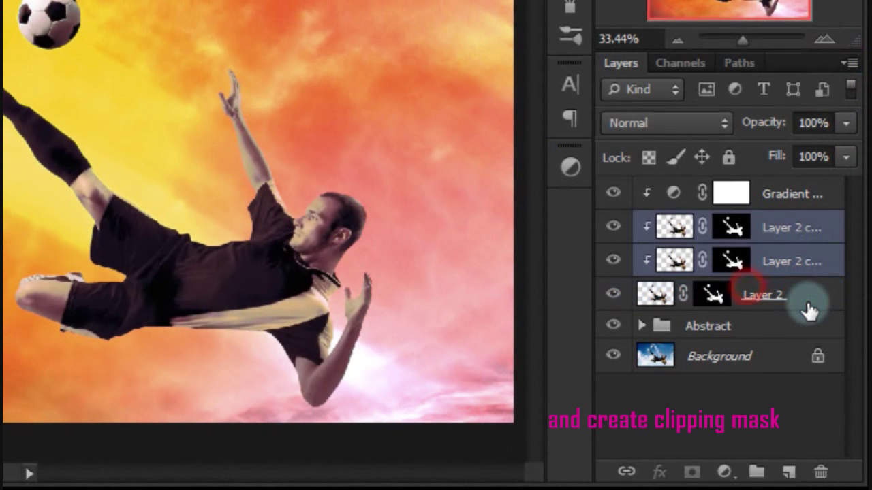
- Move both player copies above Gradient Map 1 and hide the topmost copy
{"action": "left_click", "coordinate": [804, 260]}
{"action": "left_click_drag", "start_coordinate": [794, 235], "coordinate": [777, 192]}
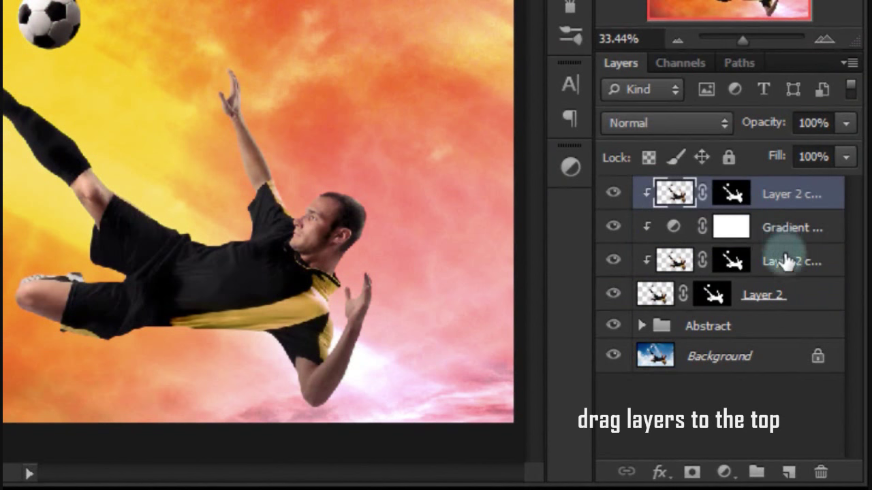
{"action": "left_click_drag", "start_coordinate": [783, 259], "coordinate": [777, 204]}
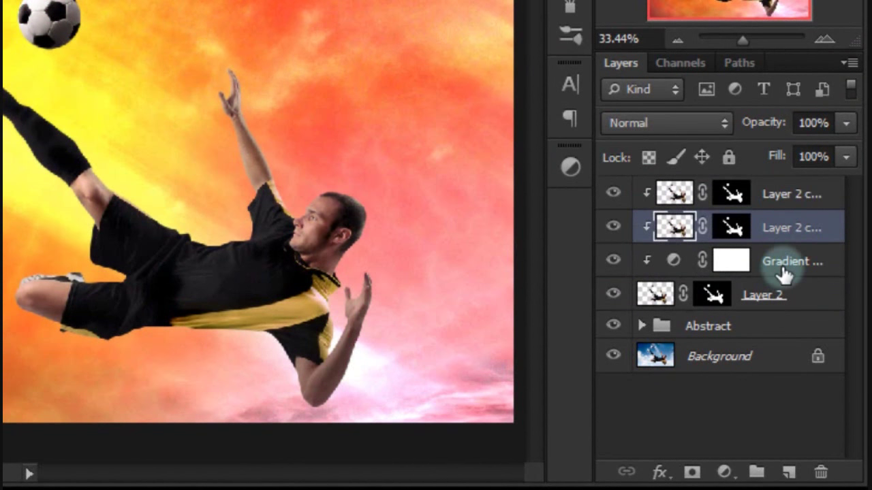
{"action": "left_click", "coordinate": [782, 267]}
{"action": "left_click", "coordinate": [794, 229]}
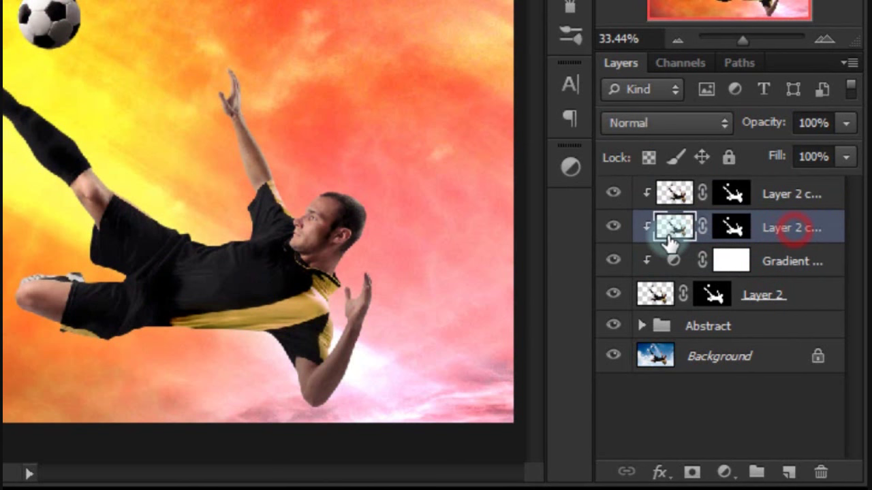
{"action": "left_click", "coordinate": [614, 194]}
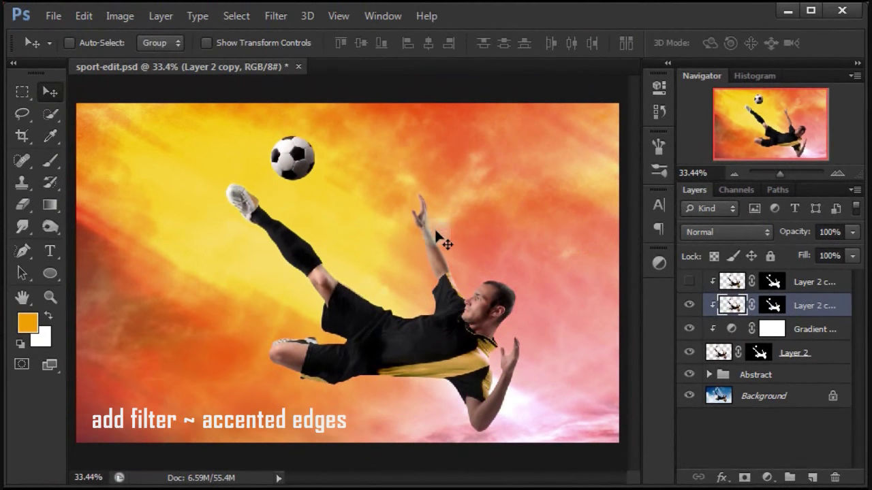
- Apply Accented Edges from the Filter Gallery with Edge Width 1, Brightness 45, Smoothness 15
{"action": "left_click", "coordinate": [277, 15]}
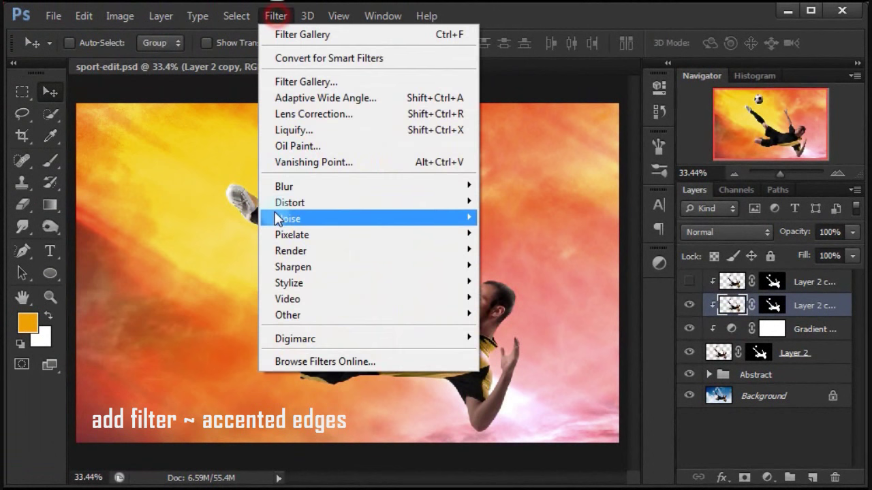
{"action": "left_click", "coordinate": [340, 85]}
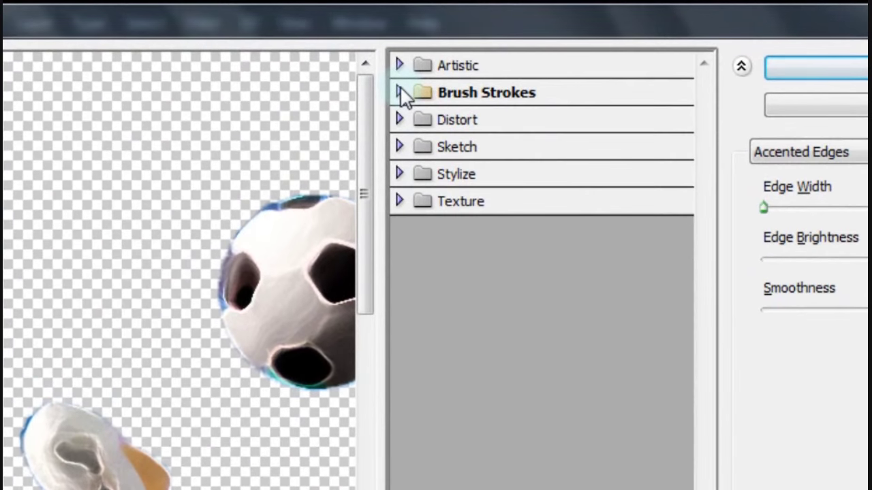
{"action": "left_click", "coordinate": [400, 92]}
{"action": "left_click", "coordinate": [463, 169]}
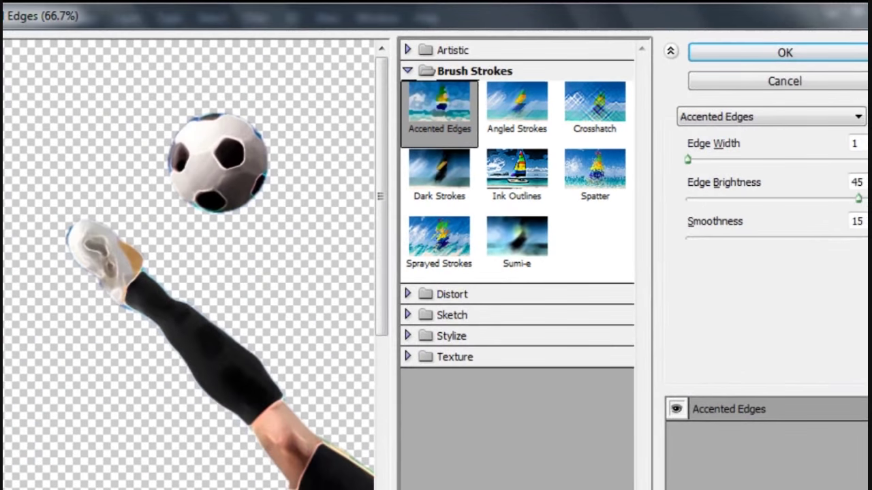
{"action": "left_click", "coordinate": [249, 463]}
{"action": "left_click_drag", "start_coordinate": [392, 285], "coordinate": [389, 384]}
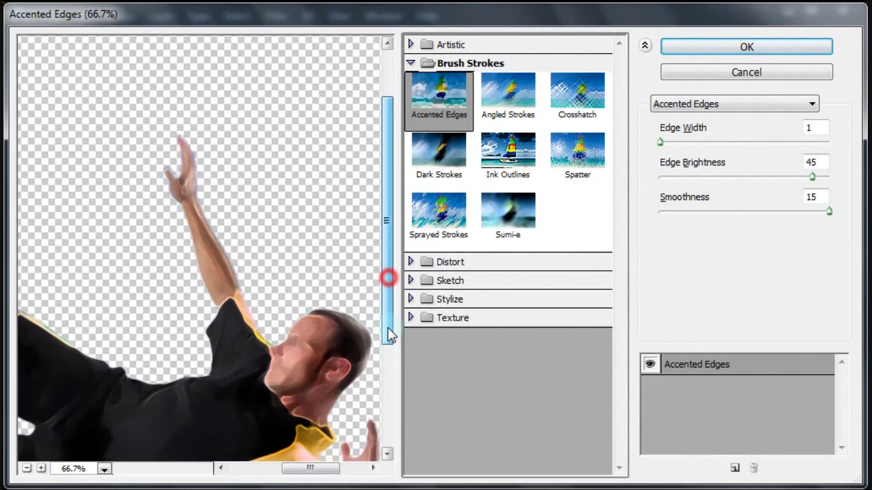
{"action": "left_click", "coordinate": [439, 107]}
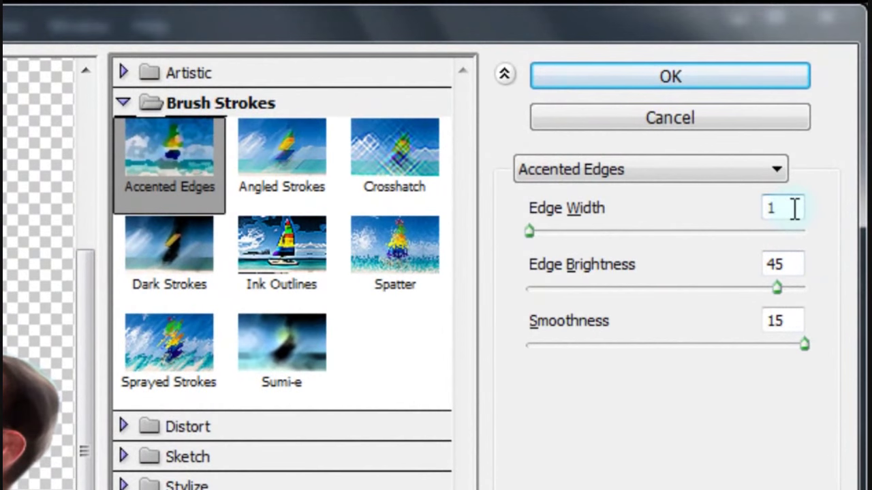
{"action": "left_click", "coordinate": [815, 130]}
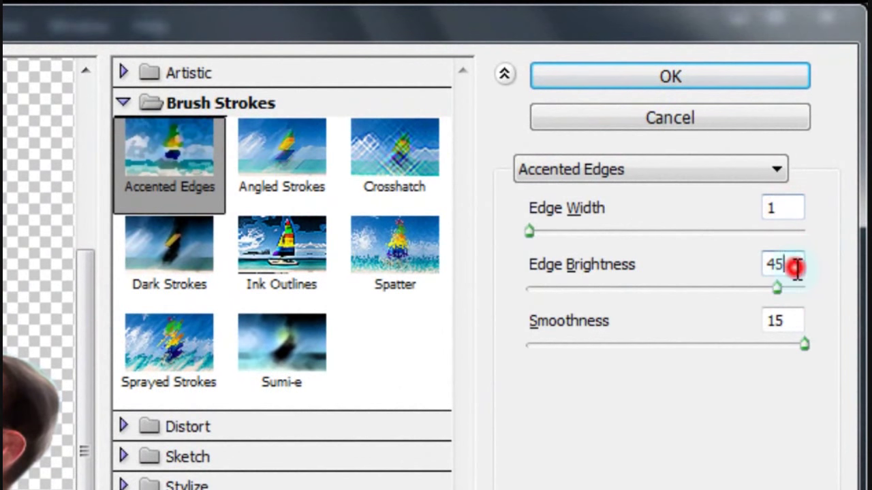
{"action": "left_click", "coordinate": [797, 321]}
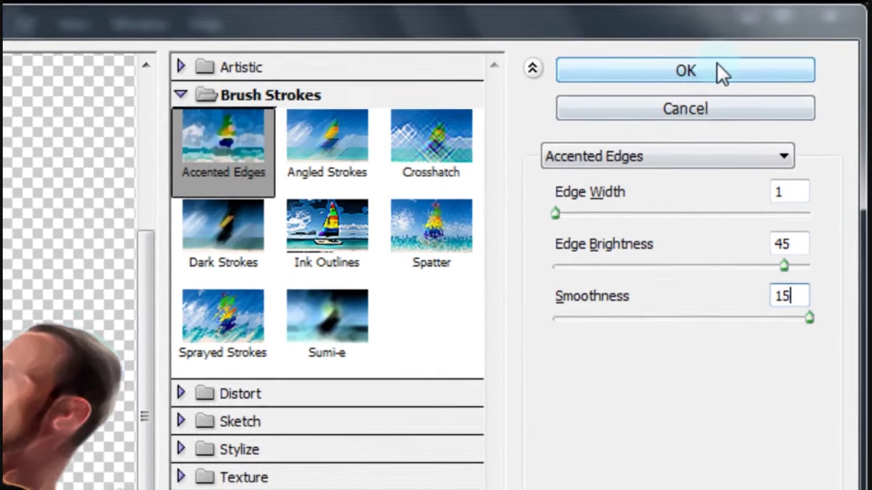
{"action": "left_click", "coordinate": [721, 71]}
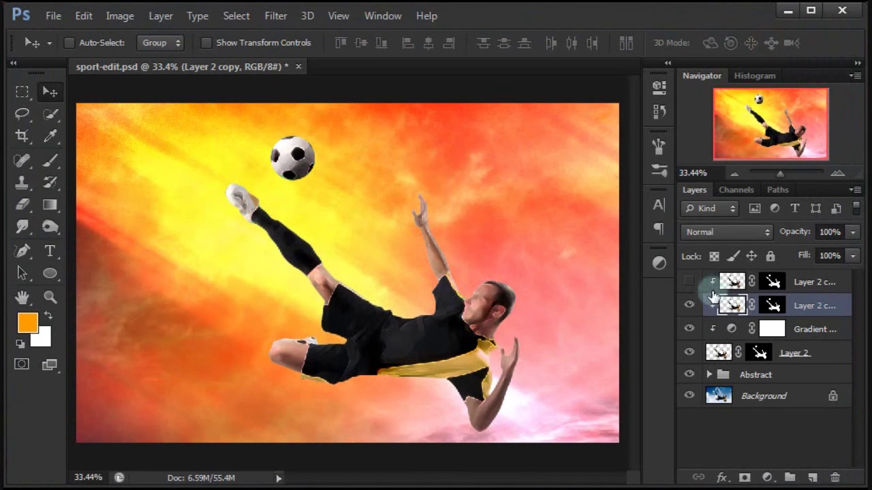
{"action": "left_click", "coordinate": [726, 234]}
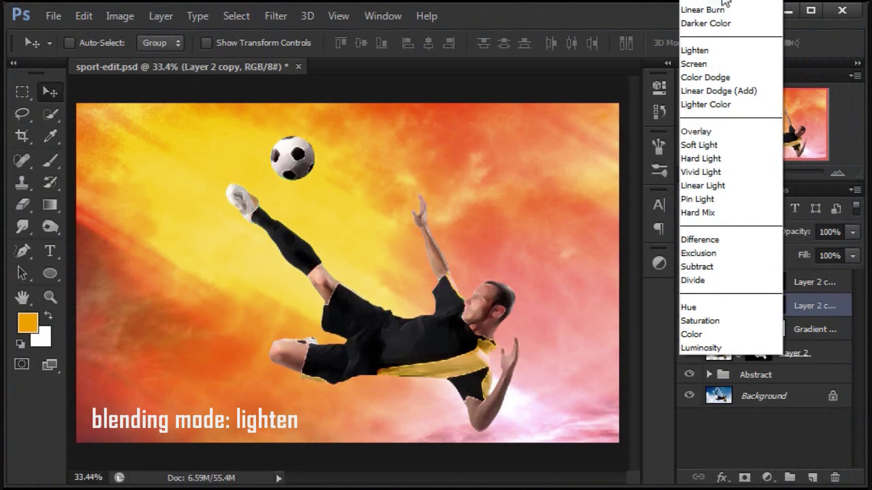
- Set Layer 2 copy to Lighten and erase its mask at 65% over the eye, mouth and chin
{"action": "left_click", "coordinate": [712, 49]}
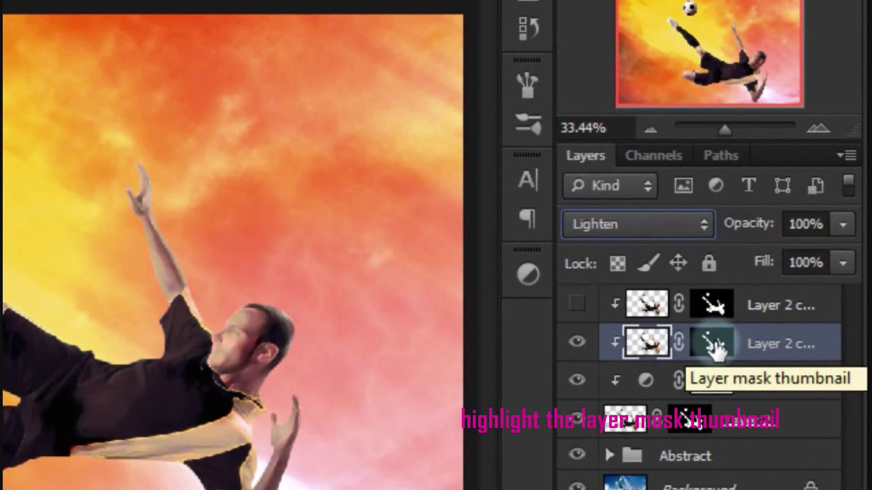
{"action": "left_click", "coordinate": [713, 344]}
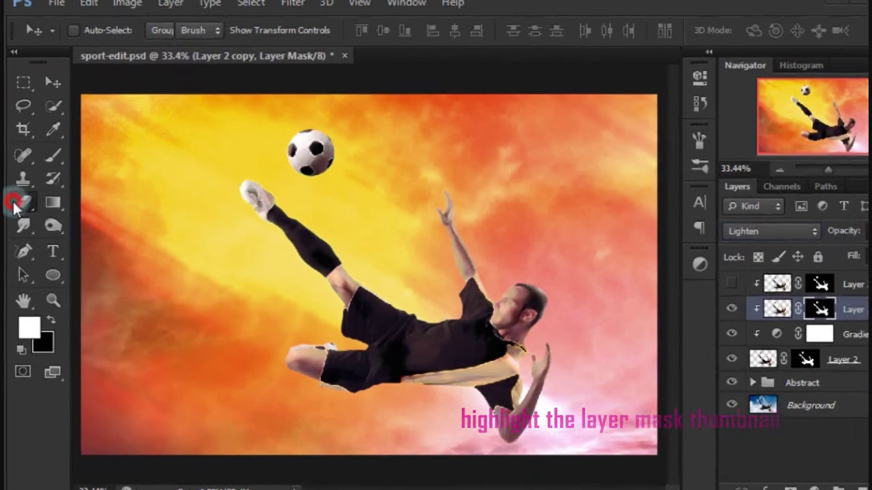
{"action": "right_click", "coordinate": [20, 206]}
{"action": "left_click", "coordinate": [94, 207]}
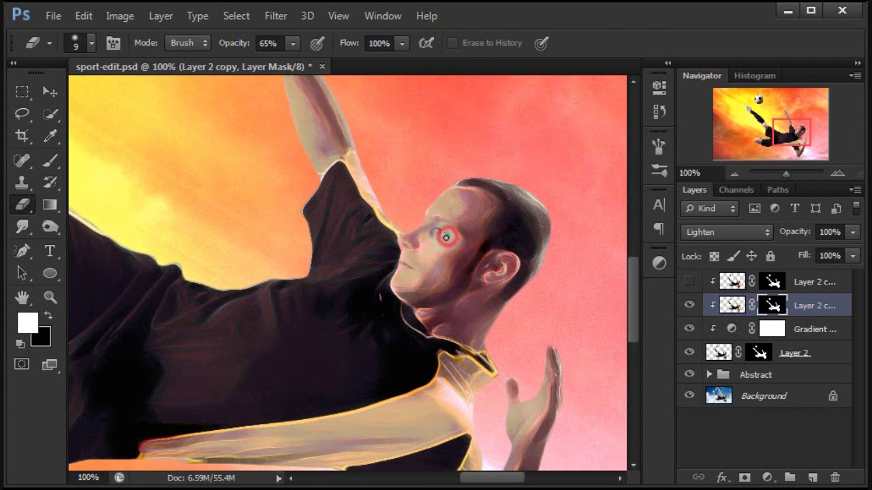
{"action": "left_click", "coordinate": [500, 270]}
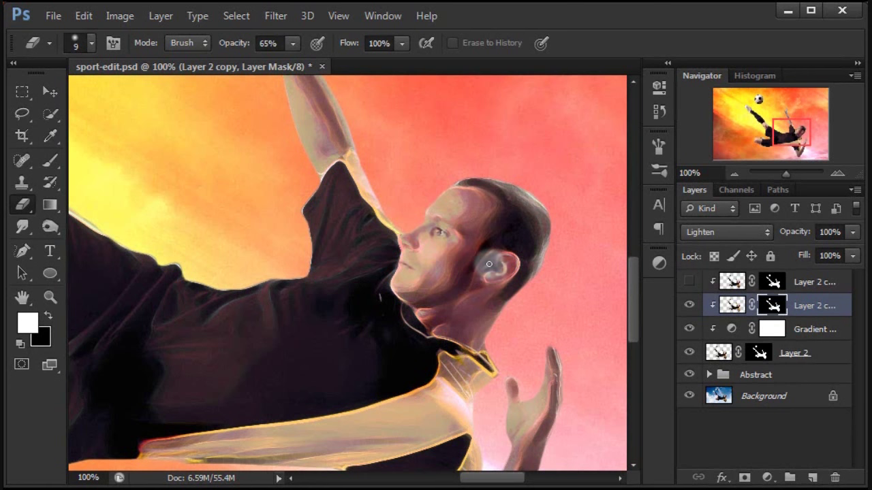
{"action": "left_click", "coordinate": [406, 267]}
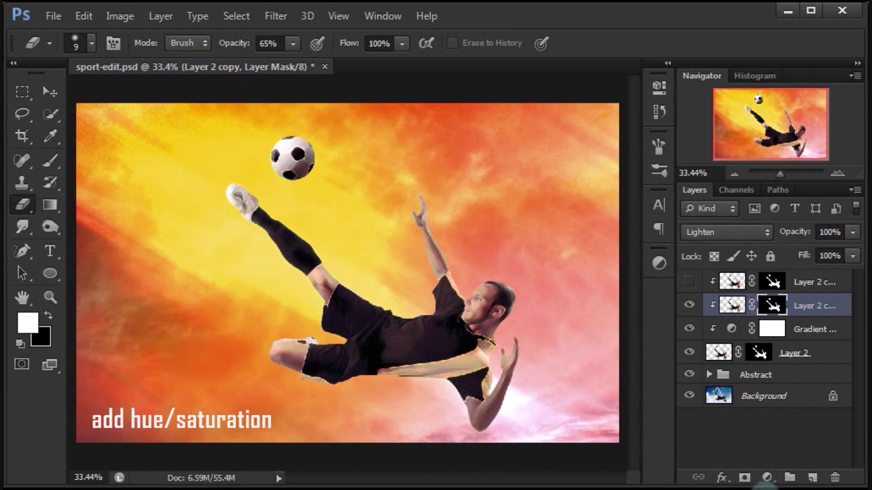
- Add a clipped Hue/Saturation layer over the player copy: Hue +14, Saturation +51, Lightness -1
{"action": "left_click", "coordinate": [768, 478]}
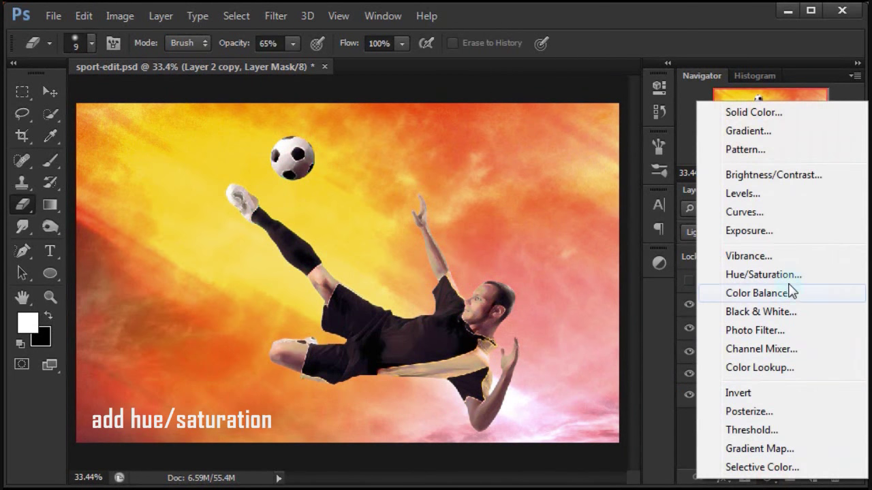
{"action": "left_click", "coordinate": [790, 279]}
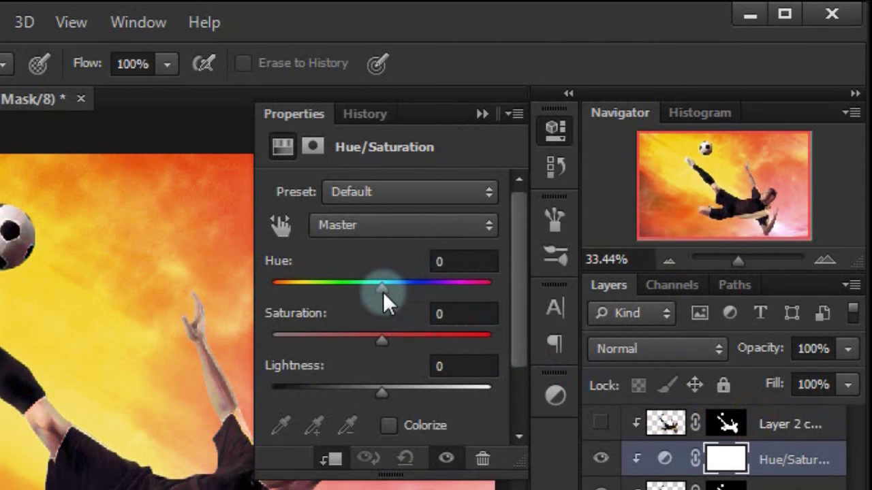
{"action": "left_click_drag", "start_coordinate": [384, 293], "coordinate": [405, 294]}
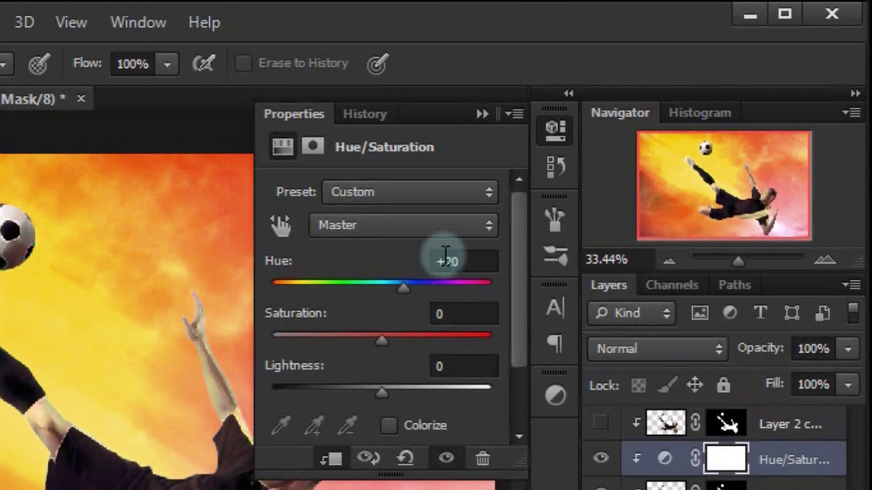
{"action": "left_click_drag", "start_coordinate": [443, 261], "coordinate": [479, 261]}
{"action": "type", "text": "+14"}
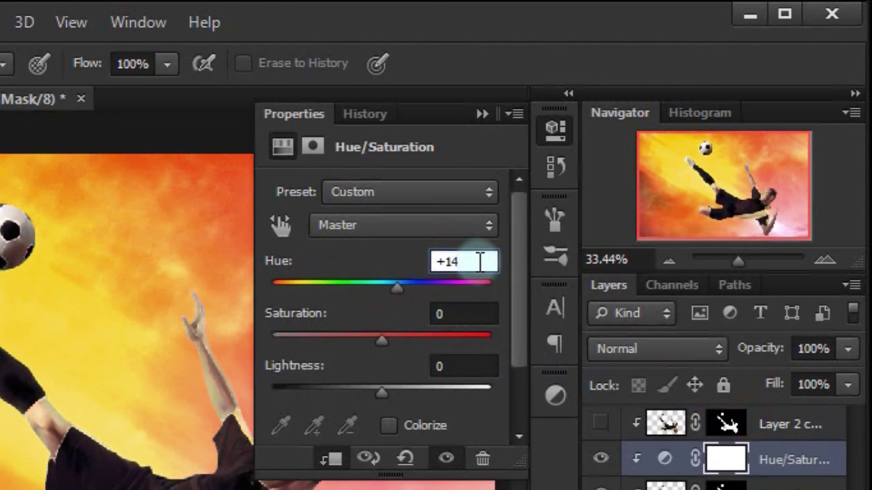
{"action": "left_click_drag", "start_coordinate": [383, 340], "coordinate": [407, 342]}
{"action": "left_click_drag", "start_coordinate": [442, 314], "coordinate": [480, 317]}
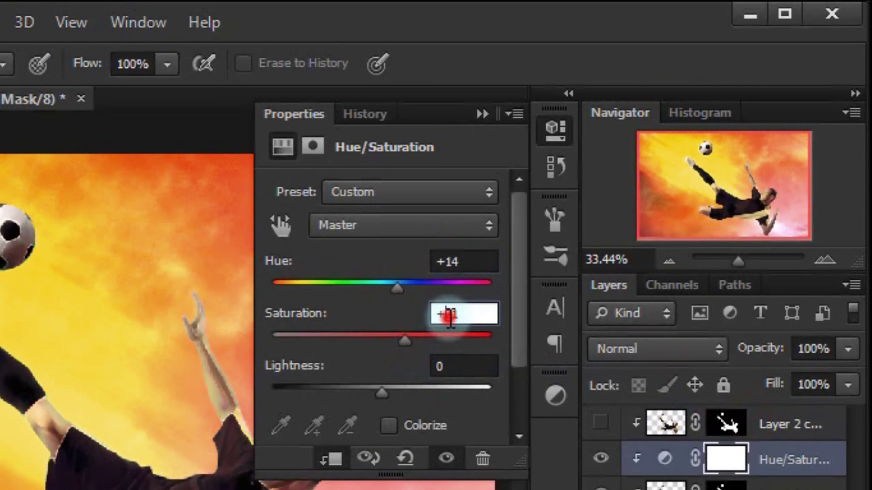
{"action": "type", "text": "+51"}
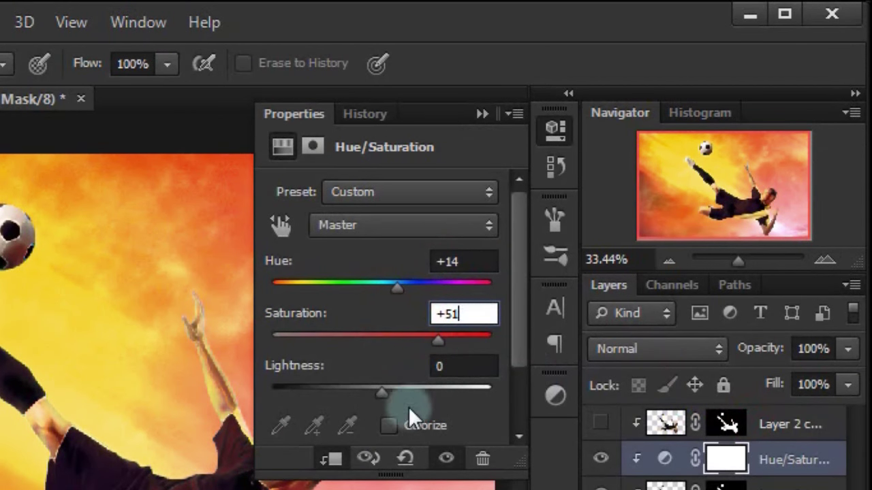
{"action": "left_click_drag", "start_coordinate": [381, 395], "coordinate": [377, 392]}
{"action": "left_click", "coordinate": [443, 367]}
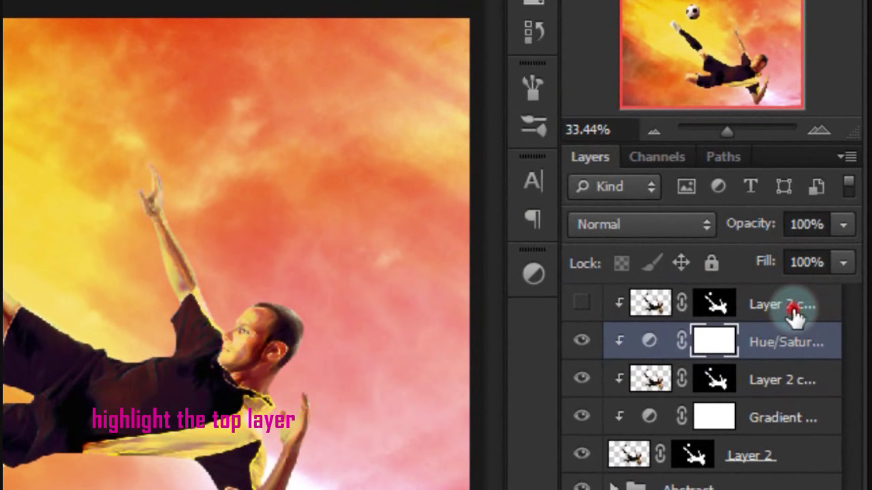
- Show Layer 2 copy 2 and blend it in Multiply mode at 75% opacity
{"action": "left_click", "coordinate": [794, 309]}
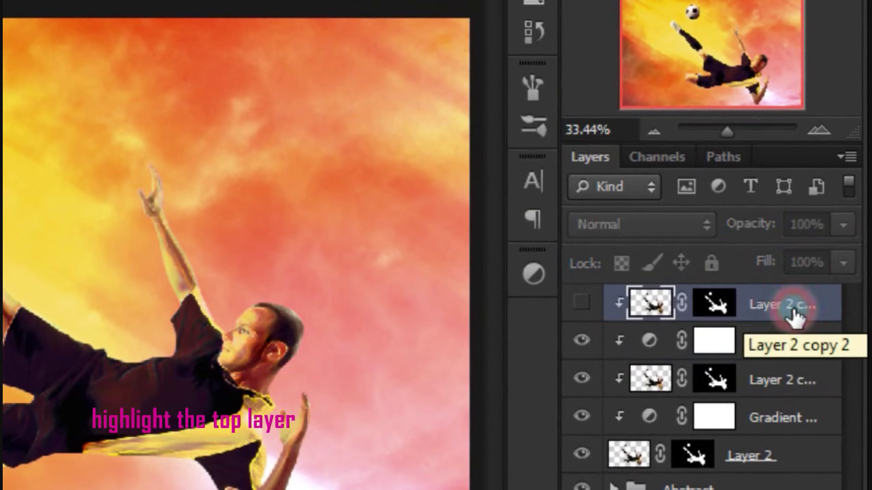
{"action": "left_click", "coordinate": [581, 310]}
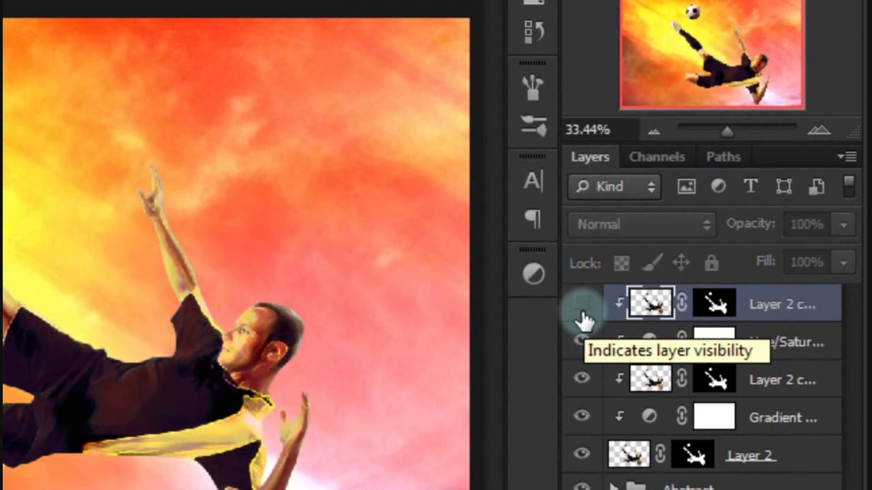
{"action": "left_click", "coordinate": [583, 315]}
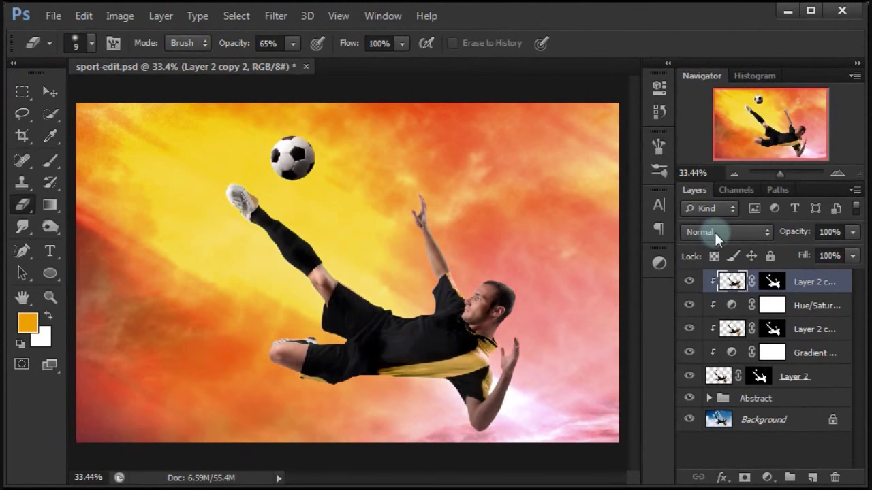
{"action": "left_click", "coordinate": [715, 232]}
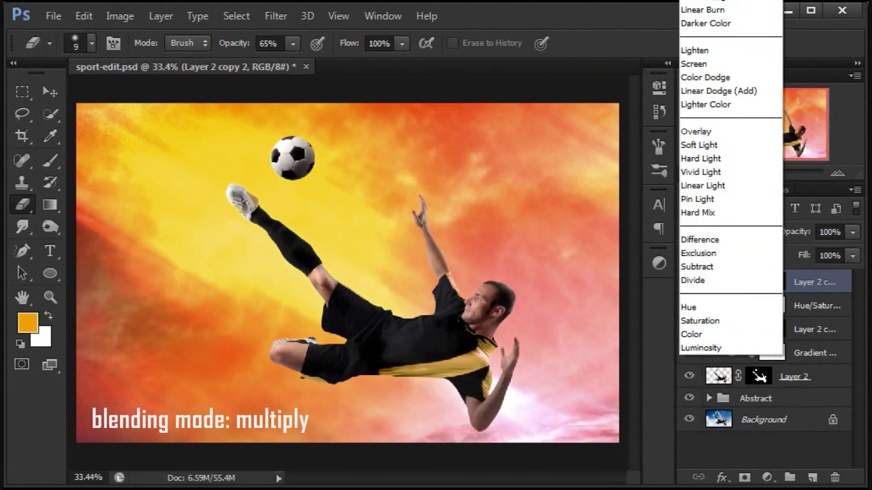
{"action": "key", "text": "Return"}
{"action": "left_click", "coordinate": [831, 232]}
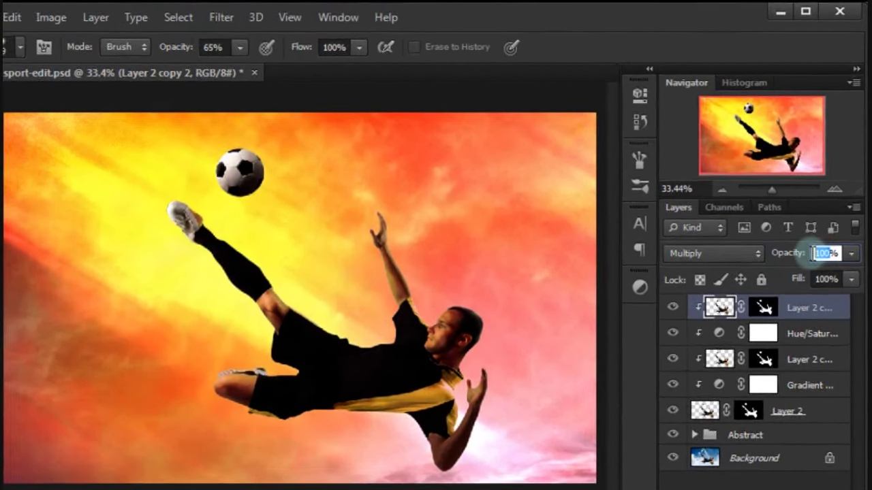
{"action": "type", "text": "75"}
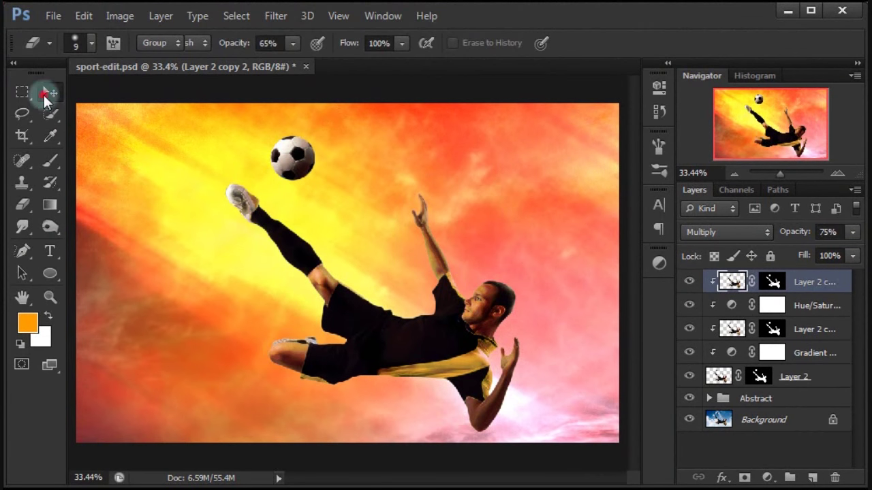
{"action": "left_click", "coordinate": [46, 94]}
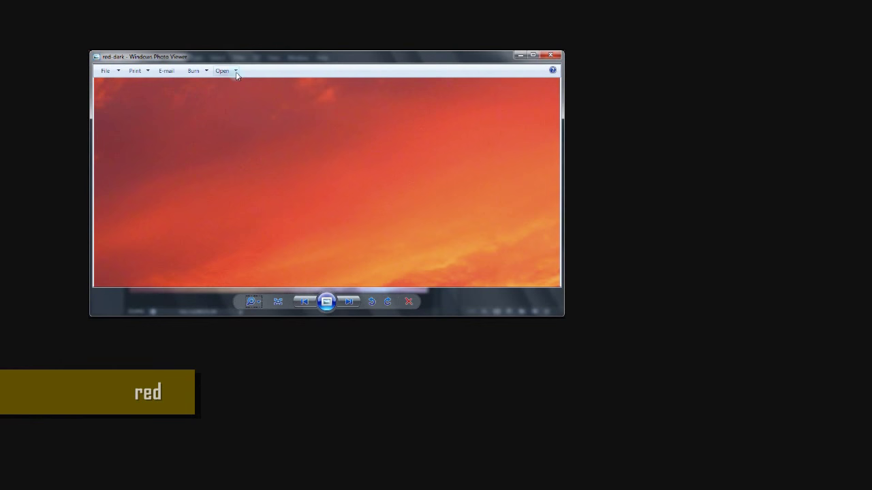
- Open the red-dark sky photo in Photoshop and drag it into sport-edit.psd as Layer 3
{"action": "left_click", "coordinate": [236, 71]}
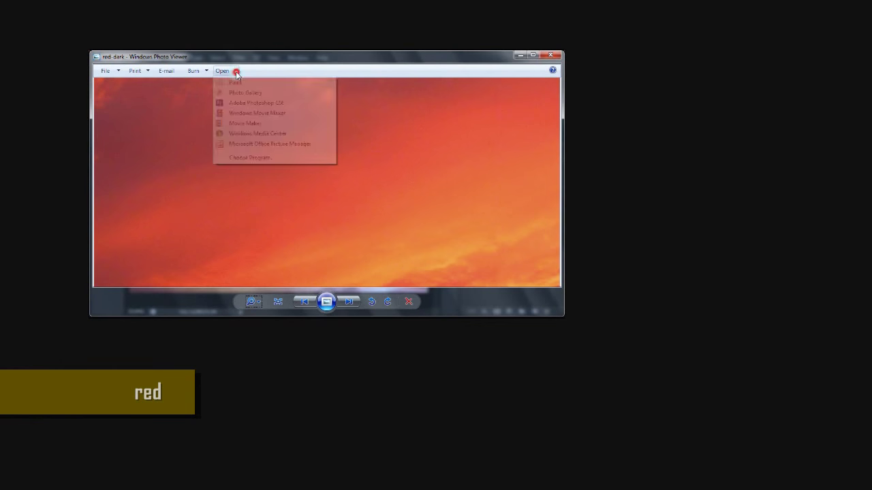
{"action": "left_click", "coordinate": [258, 104]}
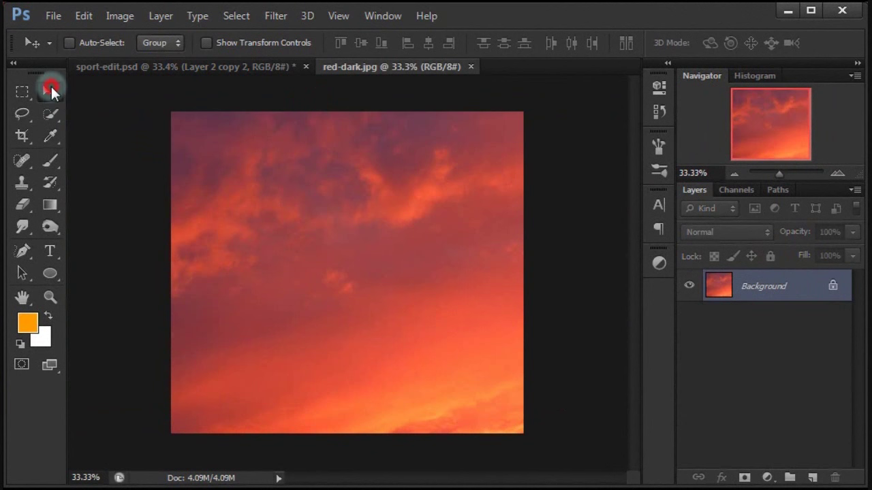
{"action": "left_click", "coordinate": [276, 259]}
{"action": "left_click_drag", "start_coordinate": [214, 63], "coordinate": [324, 237]}
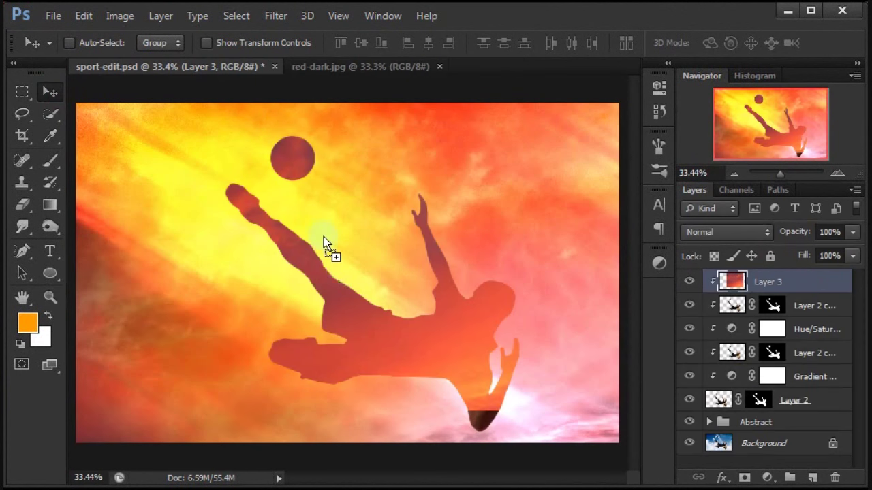
{"action": "left_click_drag", "start_coordinate": [336, 289], "coordinate": [329, 327]}
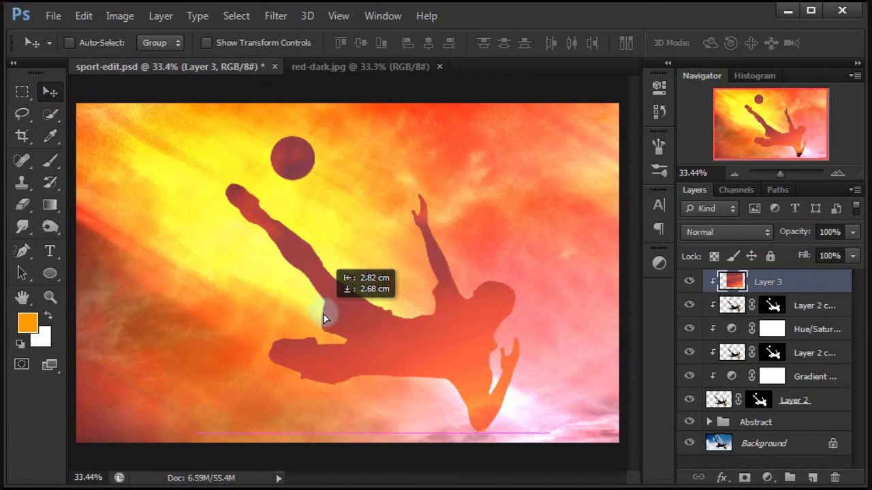
- Close red-dark.jpg and free-transform Layer 3 to sit over the player silhouette
{"action": "left_click", "coordinate": [392, 68]}
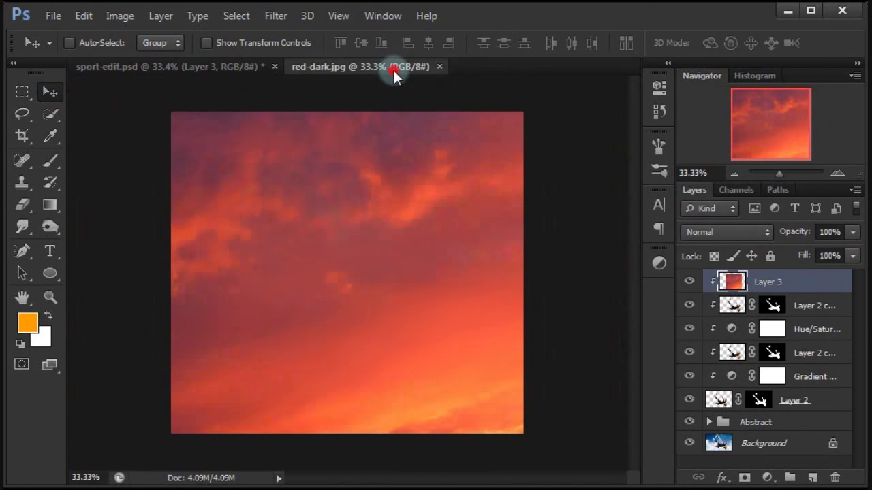
{"action": "left_click", "coordinate": [441, 67]}
{"action": "key", "text": "ctrl+t"}
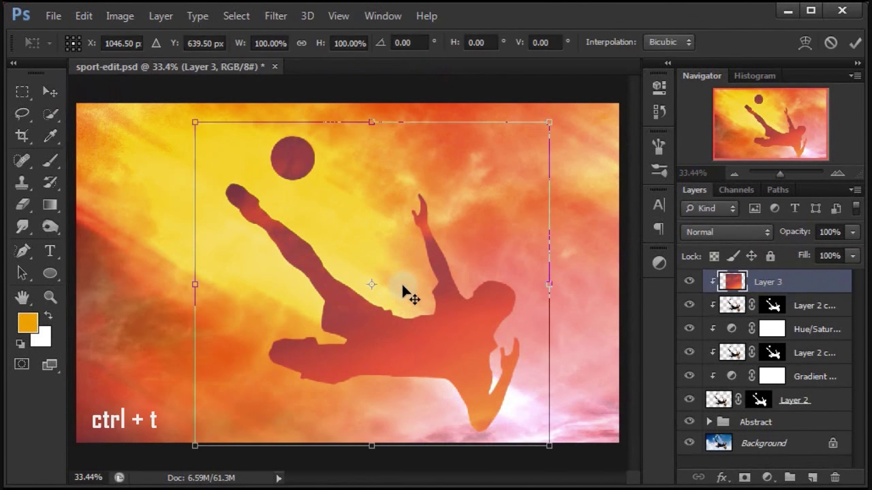
{"action": "left_click_drag", "start_coordinate": [395, 317], "coordinate": [410, 307]}
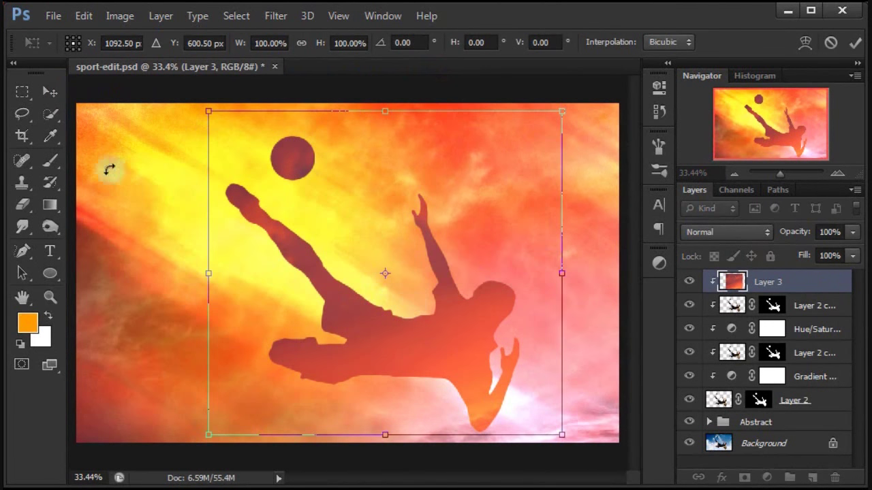
{"action": "left_click", "coordinate": [50, 92]}
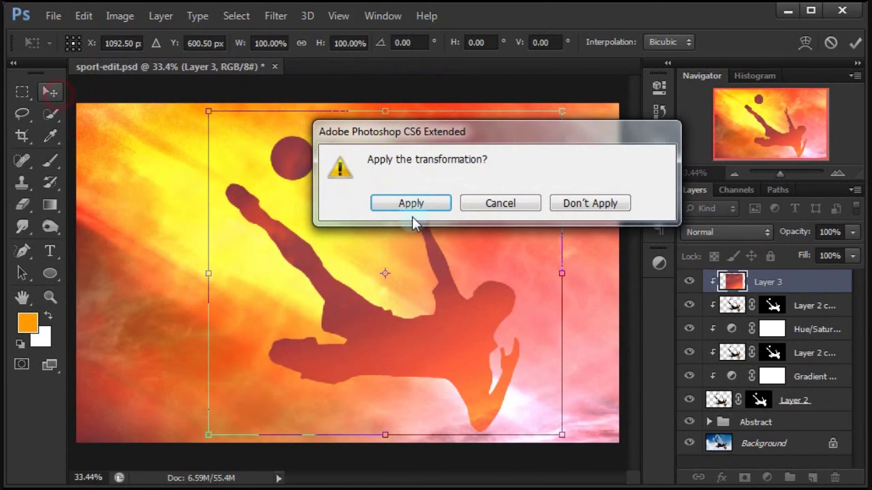
{"action": "left_click", "coordinate": [412, 203]}
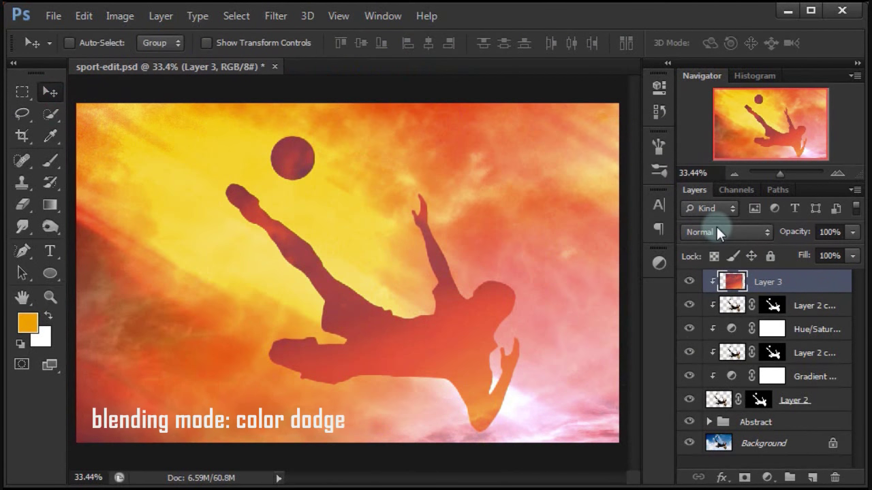
- Set Layer 3's blend mode to Color Dodge and its opacity to 59%
{"action": "left_click", "coordinate": [717, 229]}
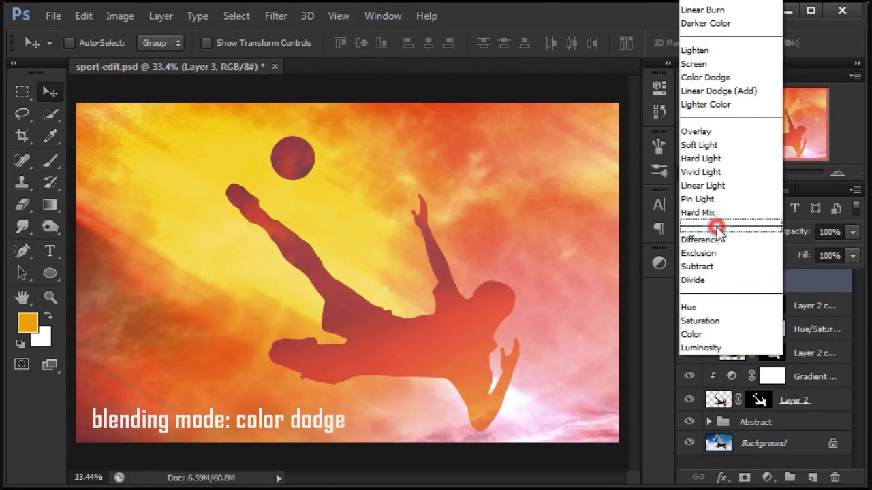
{"action": "left_click", "coordinate": [726, 80]}
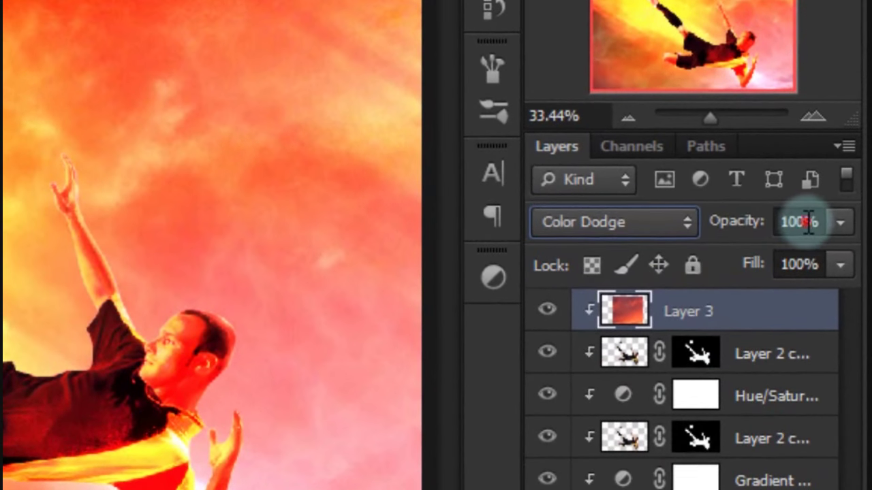
{"action": "left_click_drag", "start_coordinate": [807, 222], "coordinate": [769, 222]}
{"action": "type", "text": "5"}
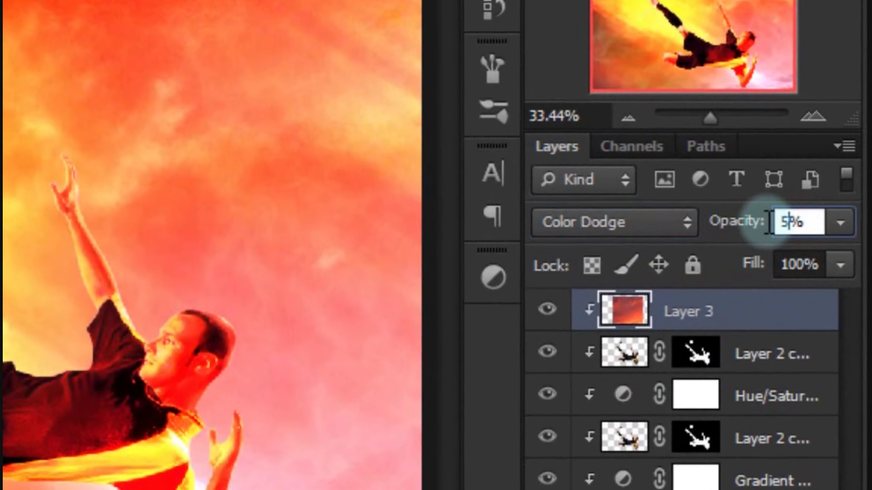
{"action": "type", "text": "9"}
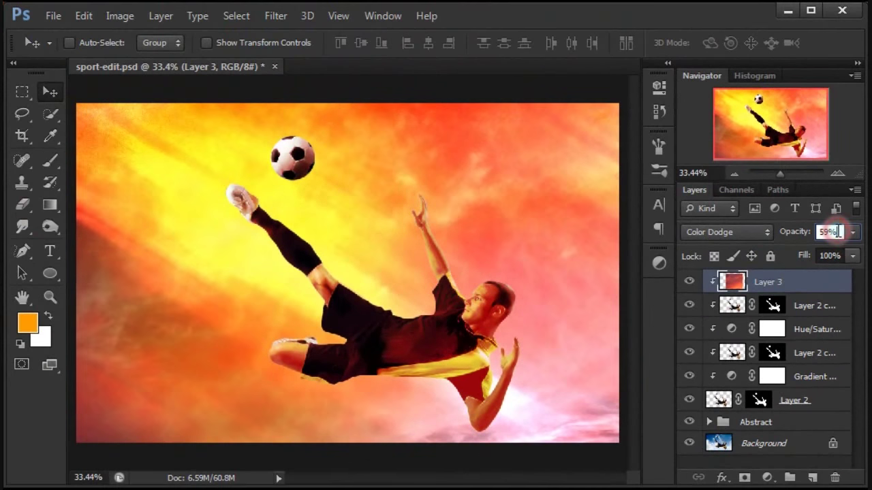
{"action": "key", "text": "Return"}
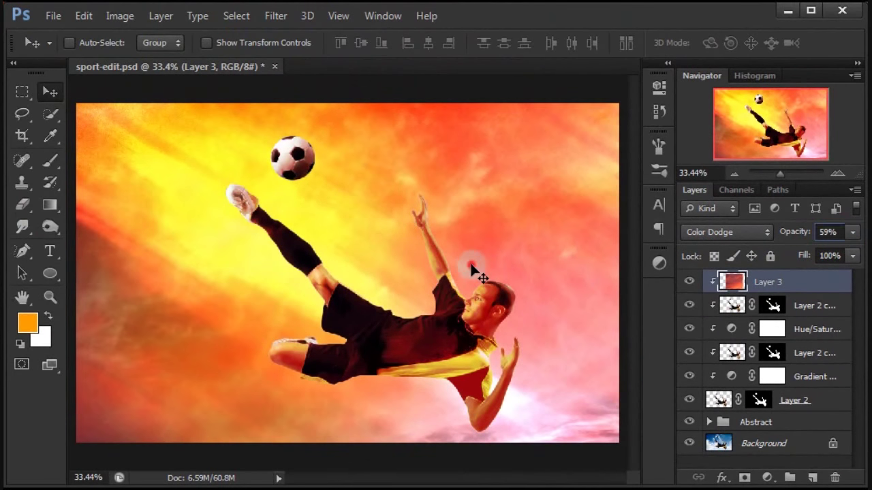
{"action": "double_click", "coordinate": [700, 76]}
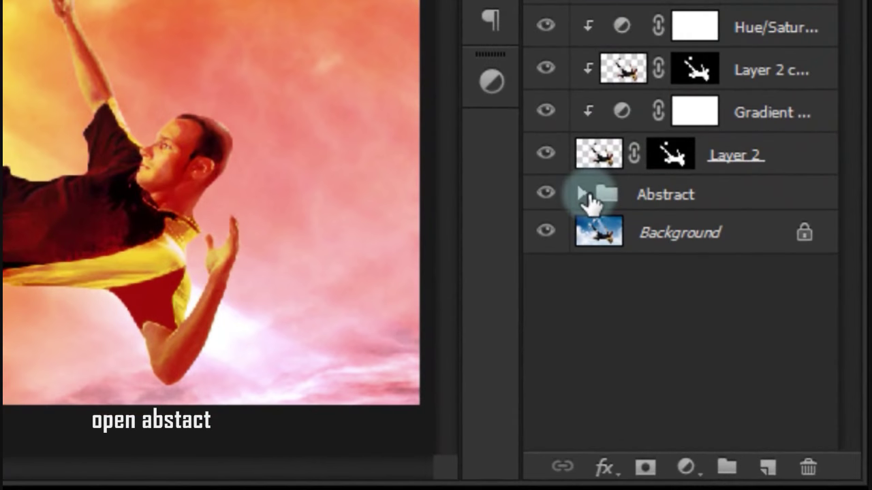
- Duplicate the orange glow Layer 1 from the Abstract group and move the copy to the top
{"action": "left_click", "coordinate": [582, 194]}
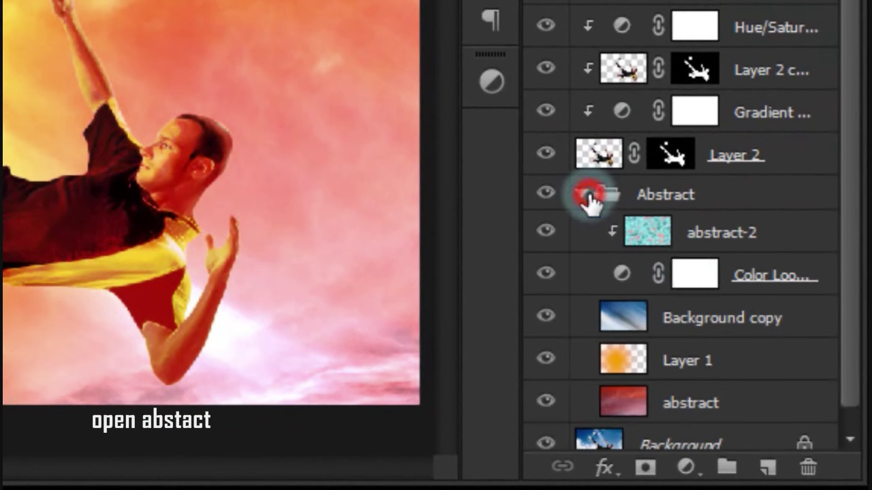
{"action": "left_click_drag", "start_coordinate": [845, 242], "coordinate": [847, 291]}
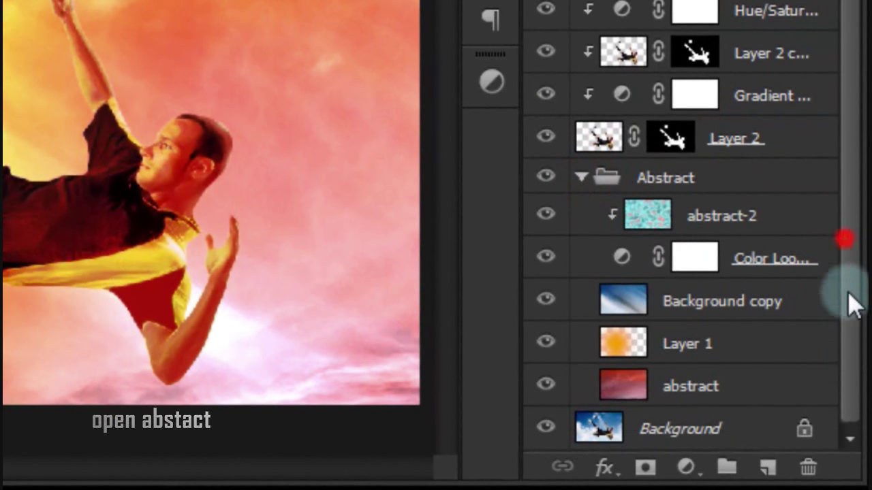
{"action": "left_click", "coordinate": [741, 354]}
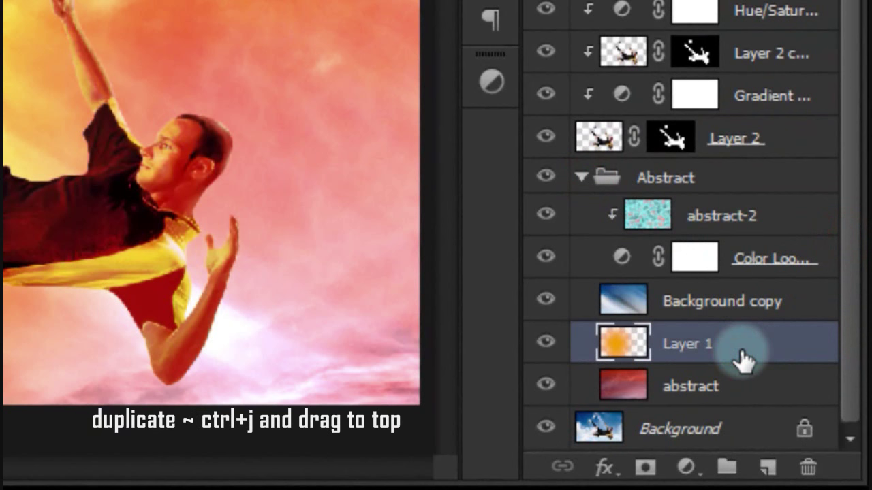
{"action": "key", "text": "ctrl+j"}
{"action": "left_click_drag", "start_coordinate": [850, 361], "coordinate": [851, 332]}
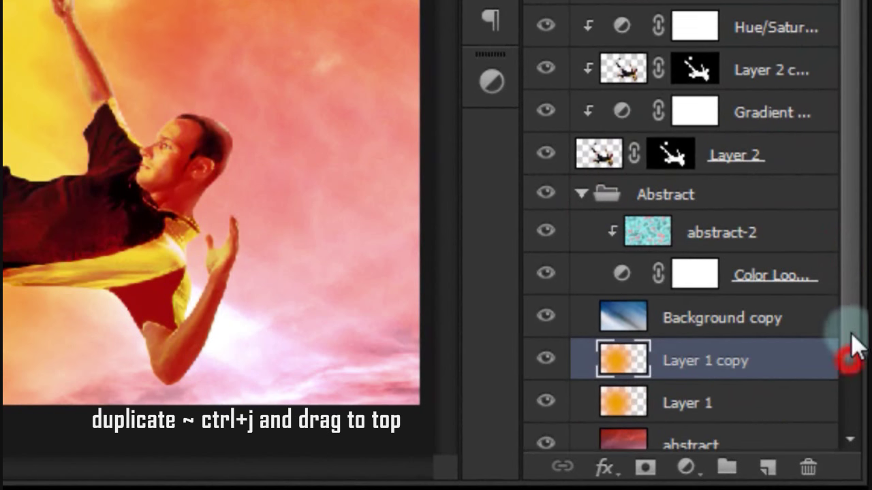
{"action": "left_click_drag", "start_coordinate": [743, 361], "coordinate": [704, 299]}
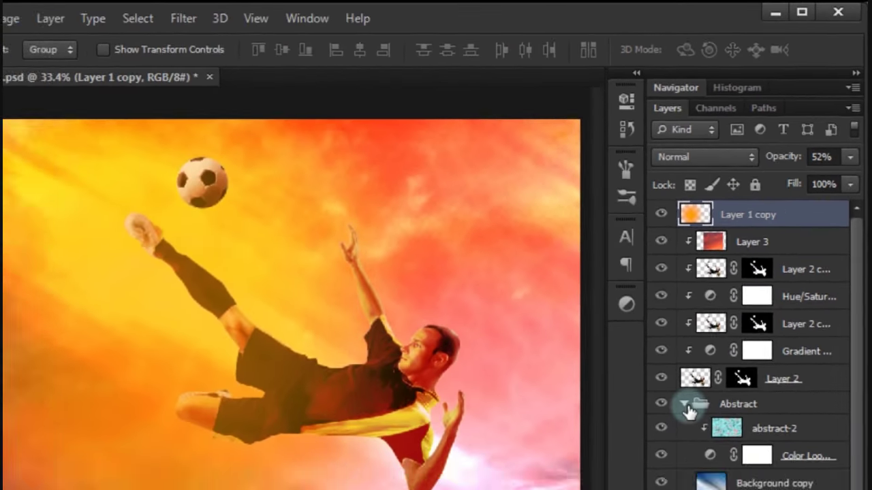
{"action": "left_click", "coordinate": [685, 405]}
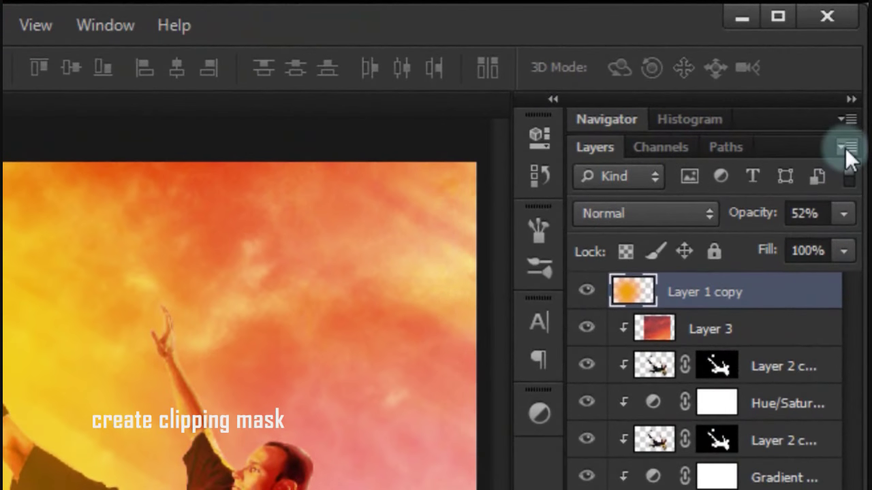
- Clip Layer 1 copy to the layer below, in Saturation blend at 100% opacity
{"action": "left_click", "coordinate": [853, 102]}
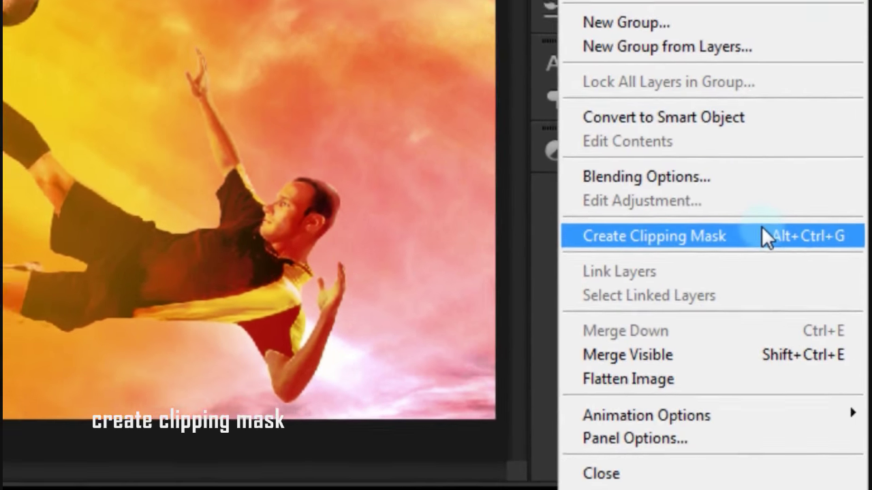
{"action": "left_click", "coordinate": [770, 466]}
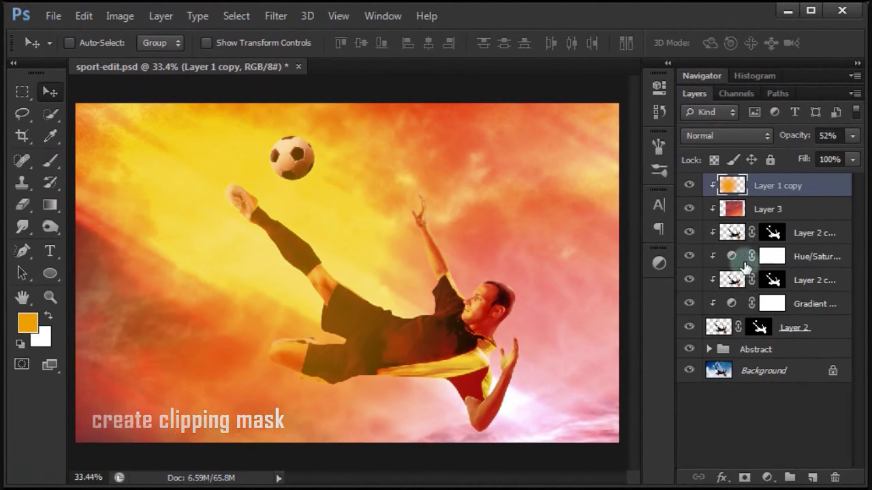
{"action": "left_click", "coordinate": [724, 136]}
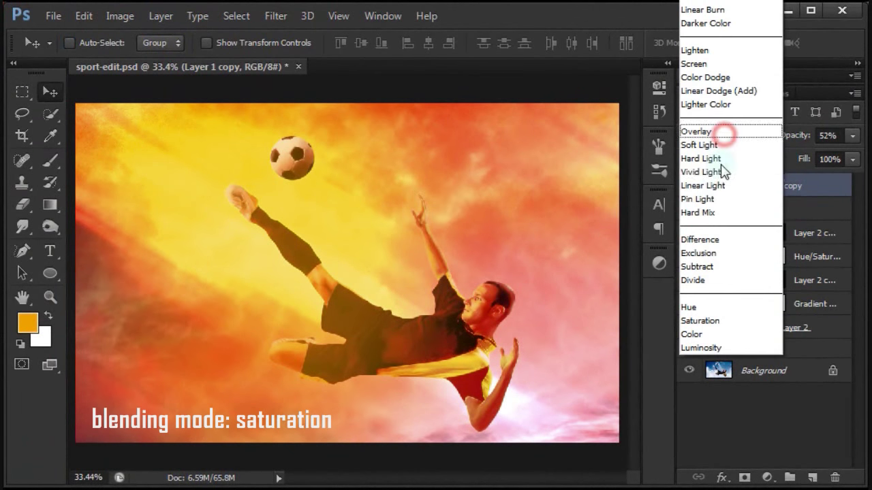
{"action": "left_click", "coordinate": [715, 321]}
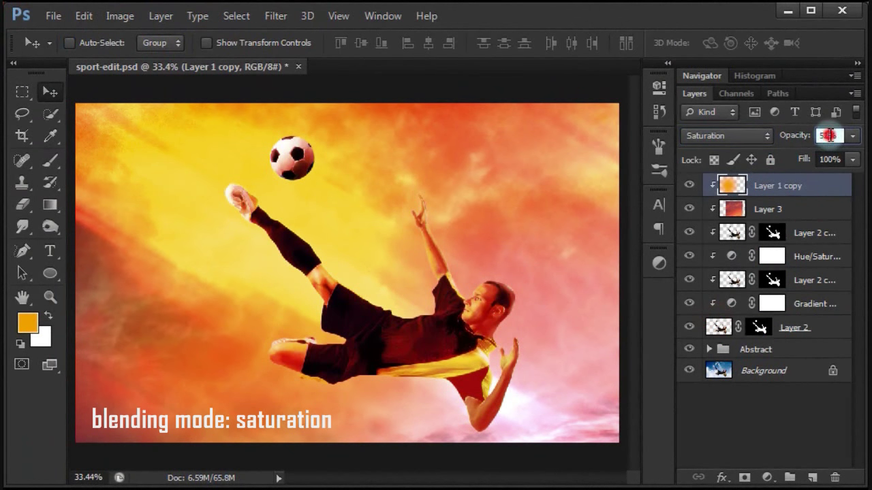
{"action": "left_click", "coordinate": [852, 135]}
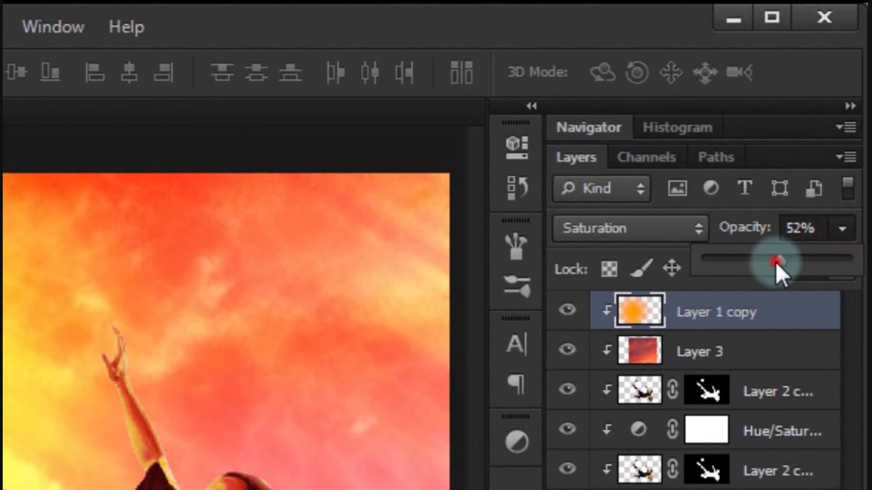
{"action": "left_click_drag", "start_coordinate": [775, 262], "coordinate": [851, 262]}
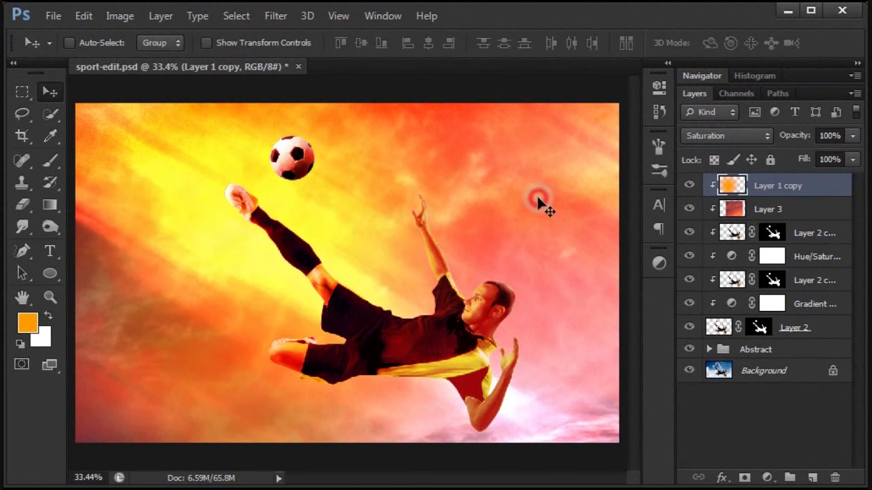
- Add a clipped Photo Filter adjustment using Deep Emerald at 71% density
{"action": "left_click", "coordinate": [768, 478]}
{"action": "left_click", "coordinate": [754, 332]}
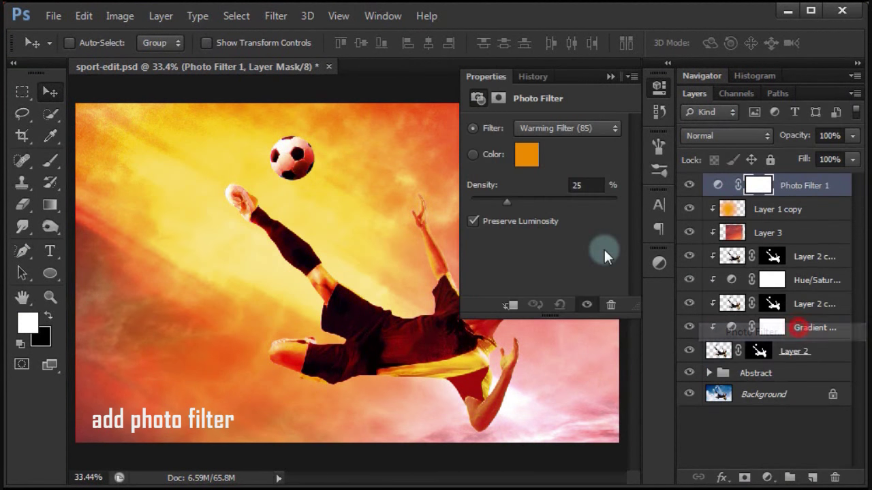
{"action": "left_click", "coordinate": [511, 306]}
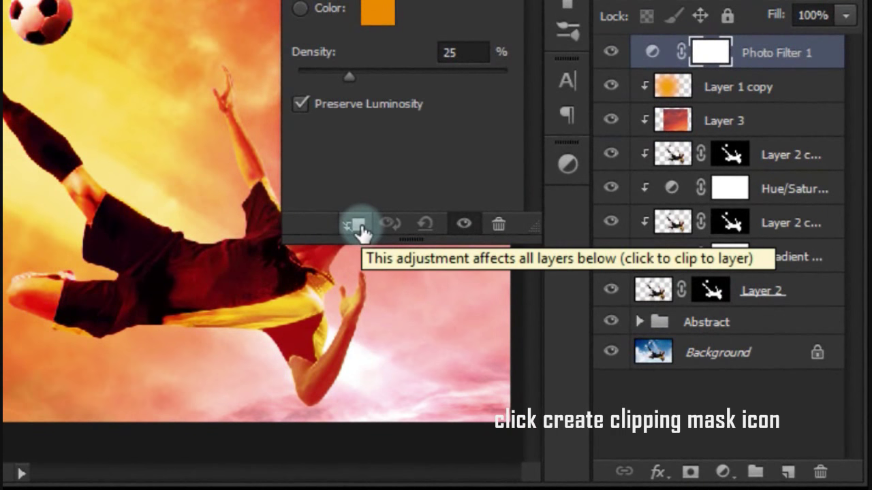
{"action": "left_click", "coordinate": [358, 227]}
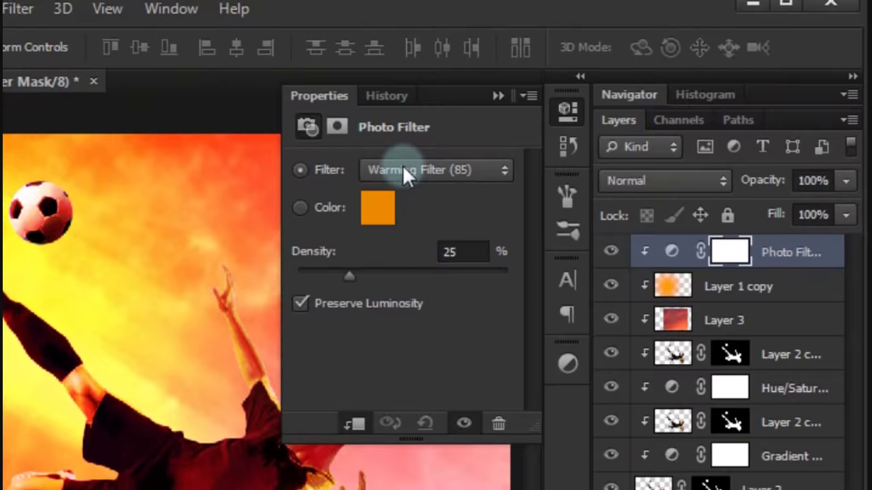
{"action": "left_click", "coordinate": [403, 182]}
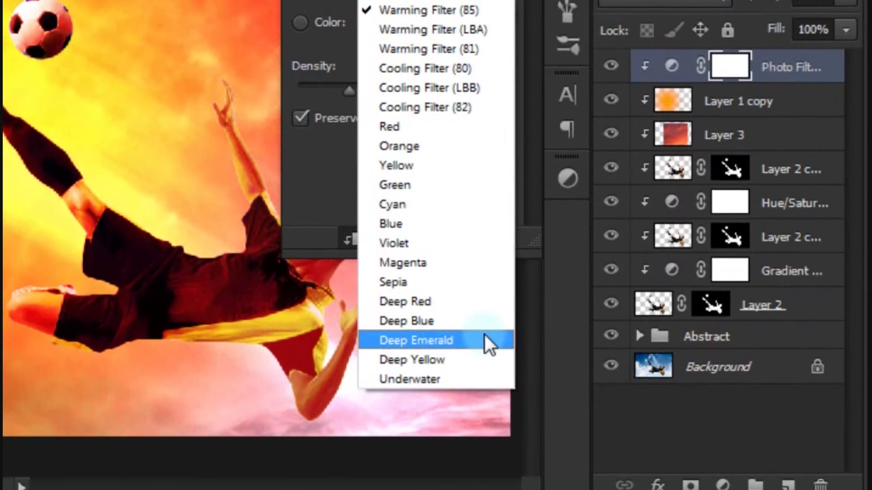
{"action": "left_click", "coordinate": [490, 329]}
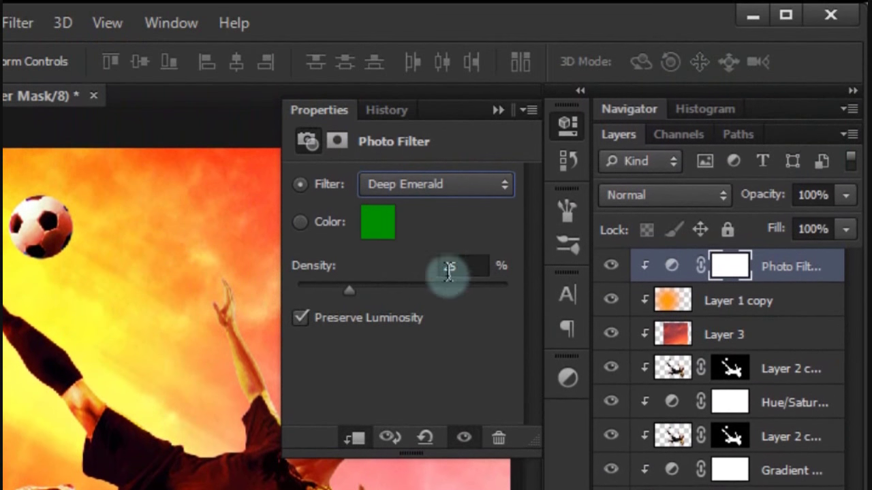
{"action": "left_click", "coordinate": [447, 268]}
{"action": "type", "text": "7"}
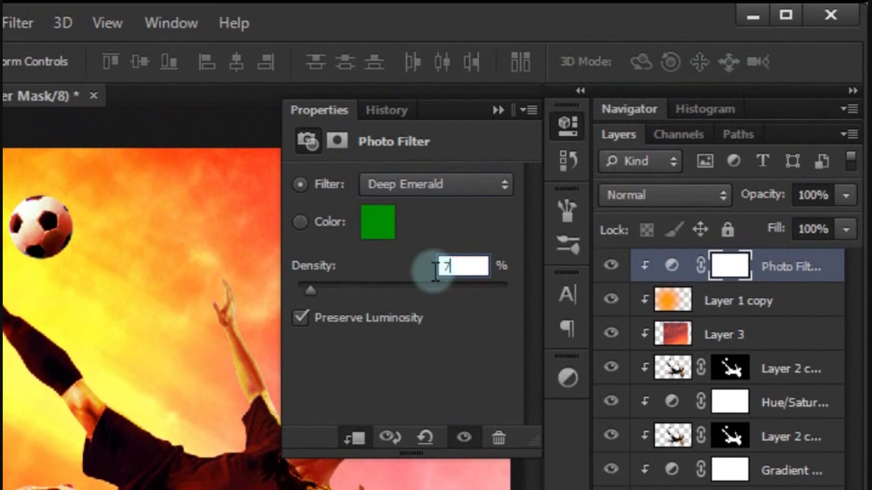
{"action": "type", "text": "1"}
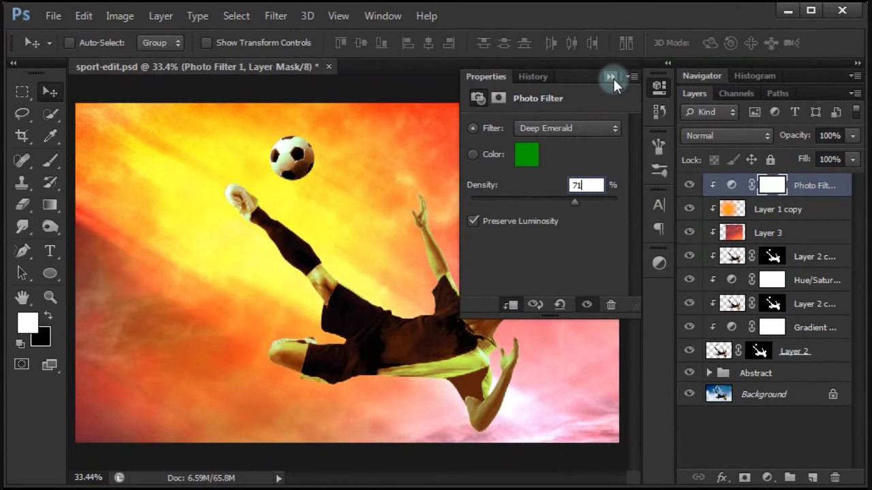
- Set the photo filter's blend mode to Lighten and toggle its visibility to compare
{"action": "left_click", "coordinate": [611, 76]}
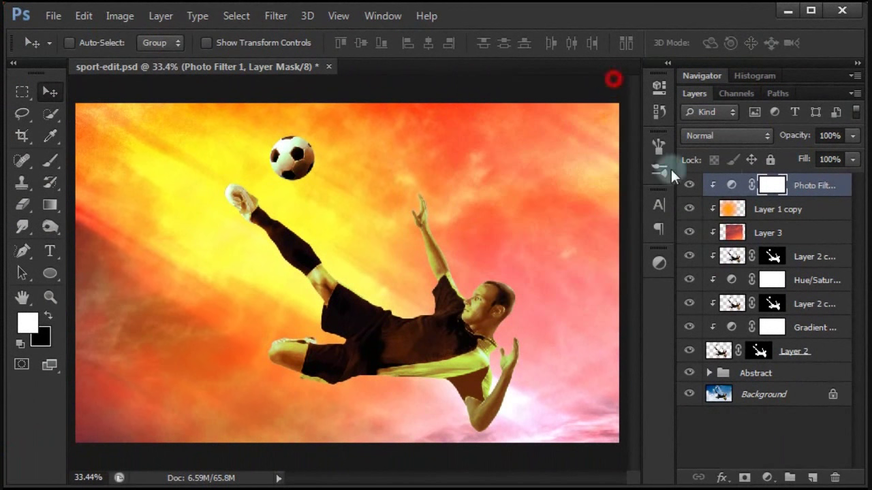
{"action": "left_click", "coordinate": [724, 137]}
{"action": "left_click", "coordinate": [709, 51]}
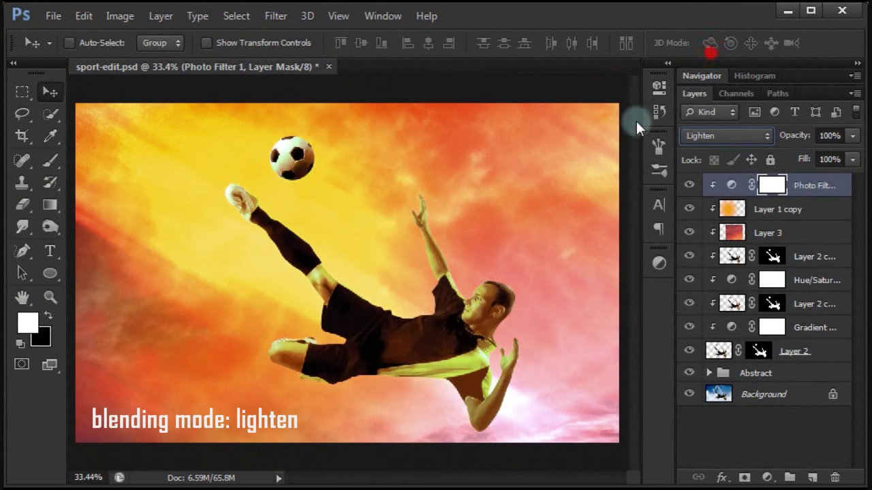
{"action": "left_click", "coordinate": [689, 185]}
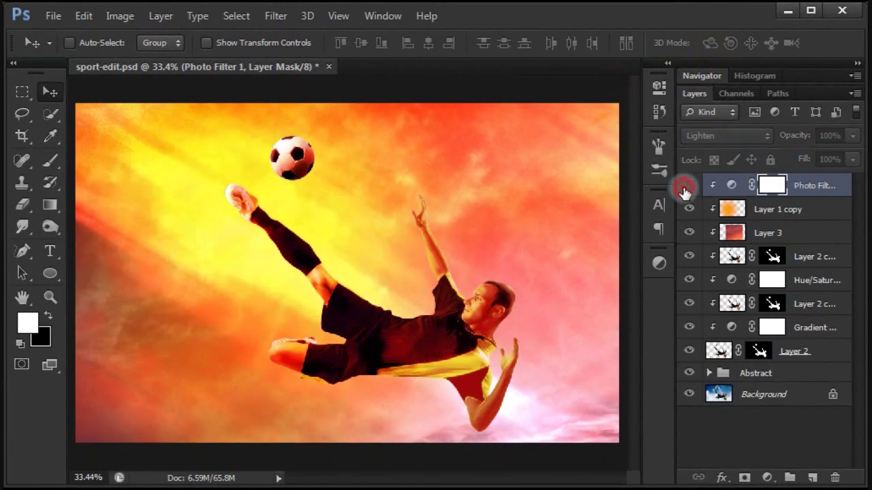
{"action": "left_click", "coordinate": [689, 185]}
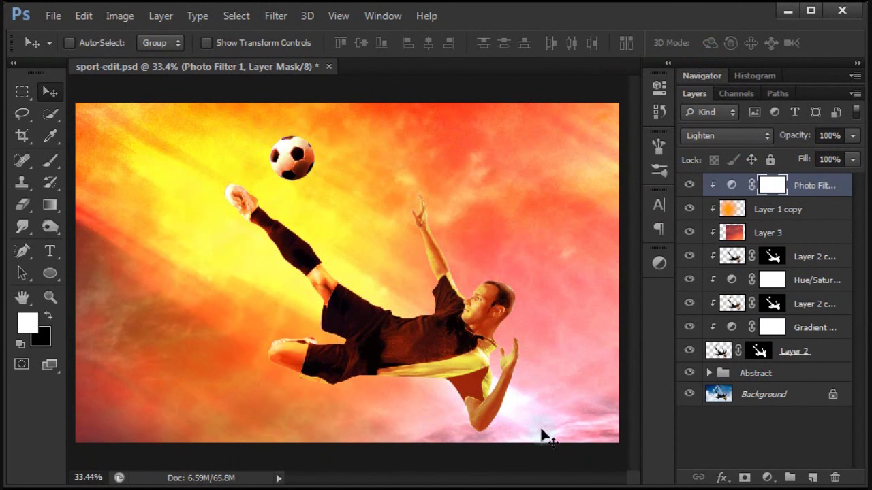
- Add a clipped Levels 1 adjustment with the black input raised to 37
{"action": "left_click", "coordinate": [767, 478]}
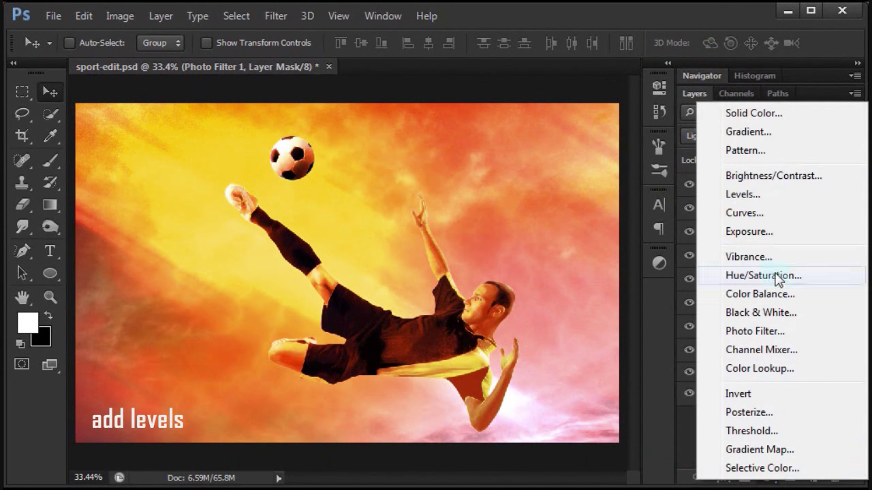
{"action": "left_click", "coordinate": [779, 196]}
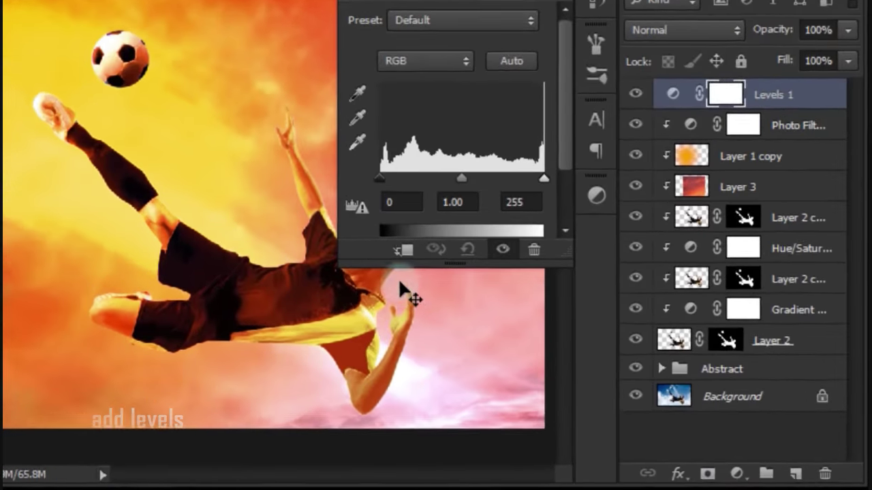
{"action": "left_click", "coordinate": [403, 250]}
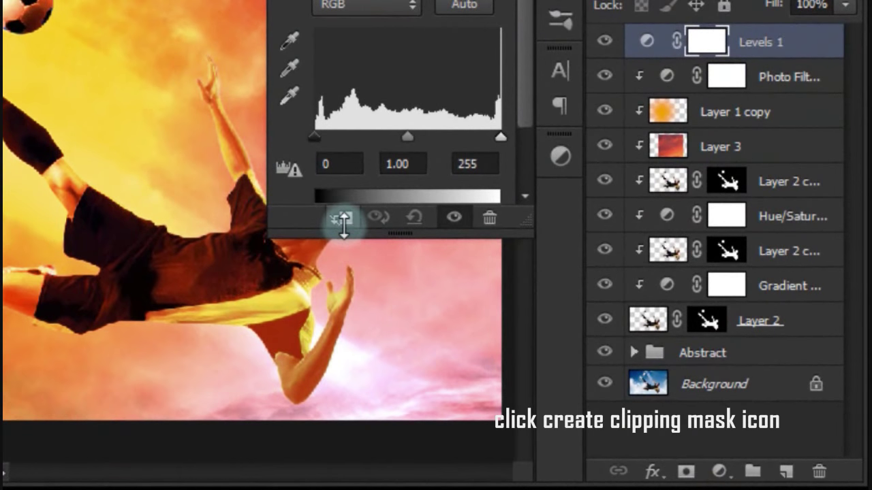
{"action": "left_click", "coordinate": [344, 221]}
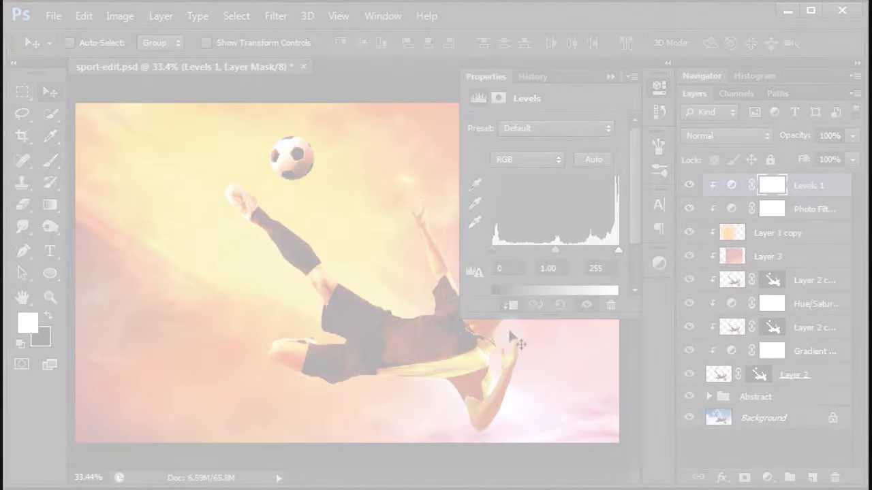
{"action": "left_click", "coordinate": [500, 269]}
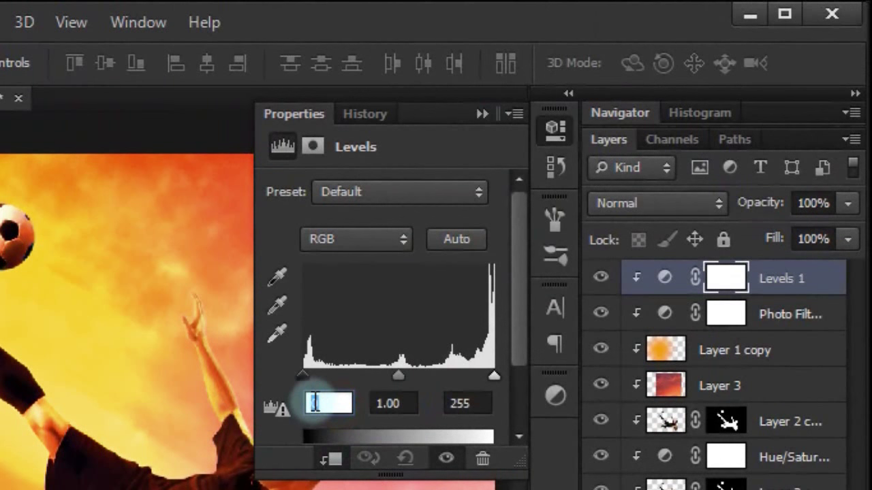
{"action": "type", "text": "37"}
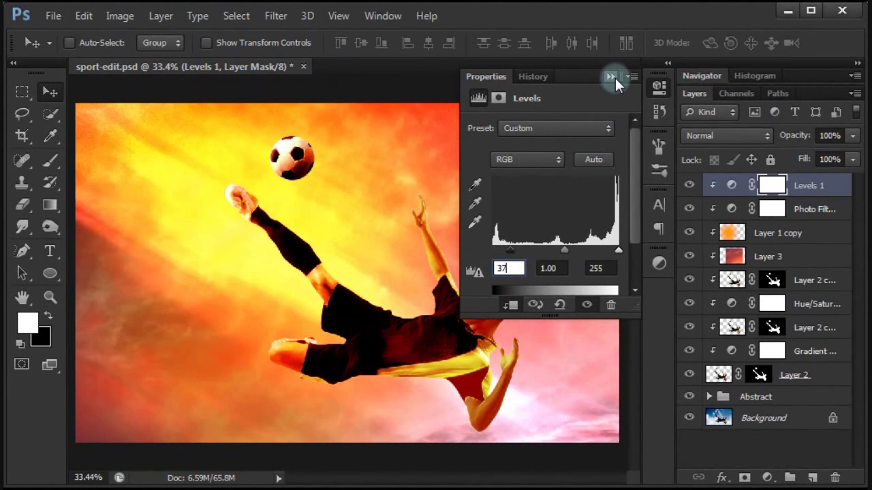
- Set Levels 1's blend mode to Screen
{"action": "left_click", "coordinate": [615, 77]}
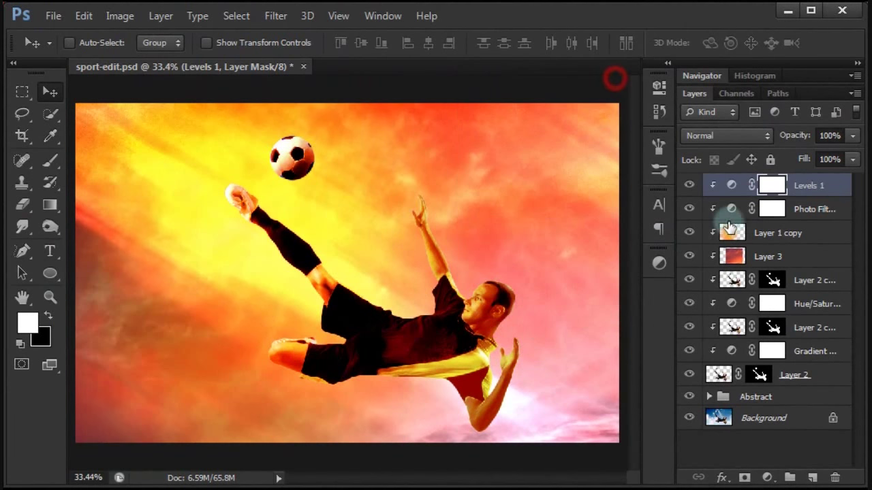
{"action": "left_click", "coordinate": [716, 139]}
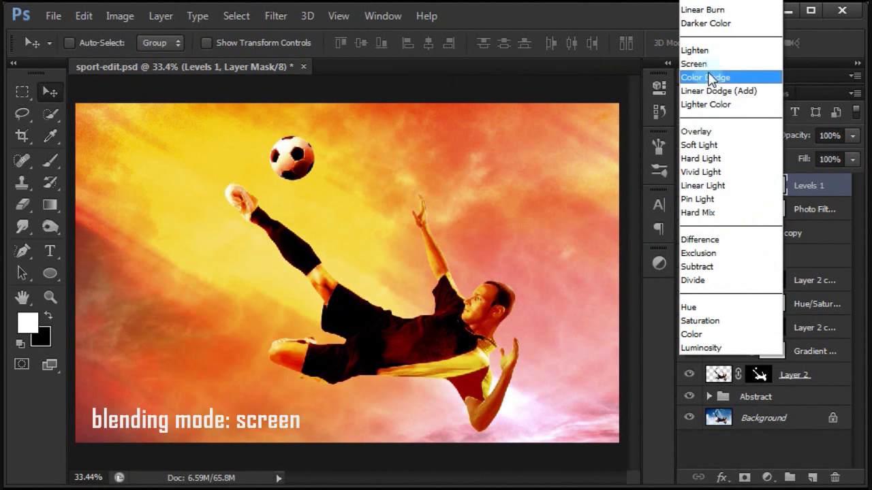
{"action": "left_click", "coordinate": [714, 64]}
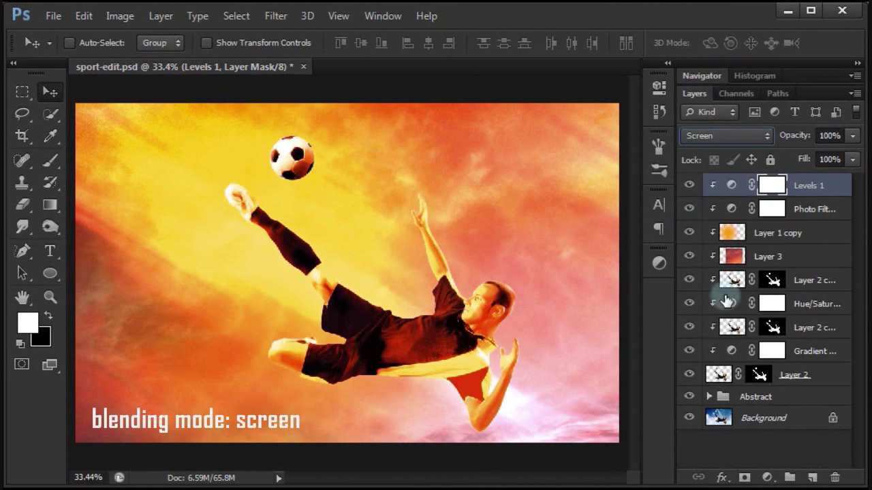
{"action": "left_click", "coordinate": [690, 185]}
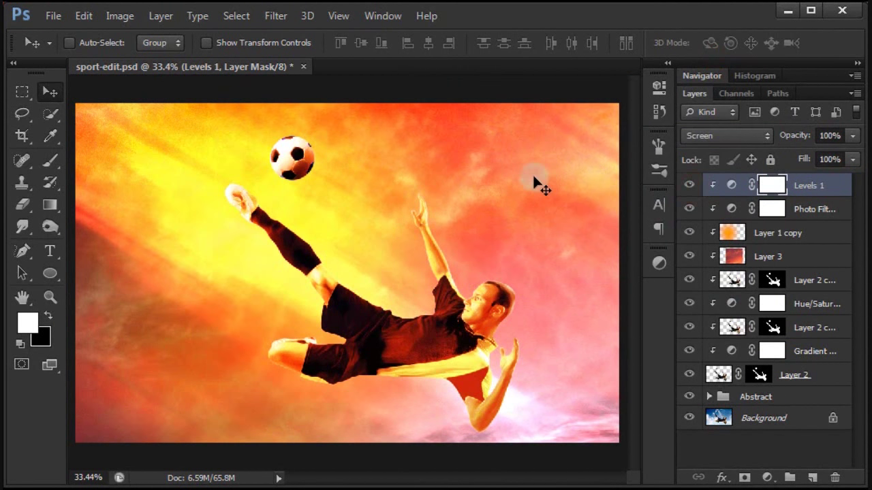
- Select every player layer from Levels 1 down to Layer 2 and group them
{"action": "left_click", "coordinate": [814, 211], "text": "ctrl"}
{"action": "left_click", "coordinate": [813, 233], "text": "ctrl"}
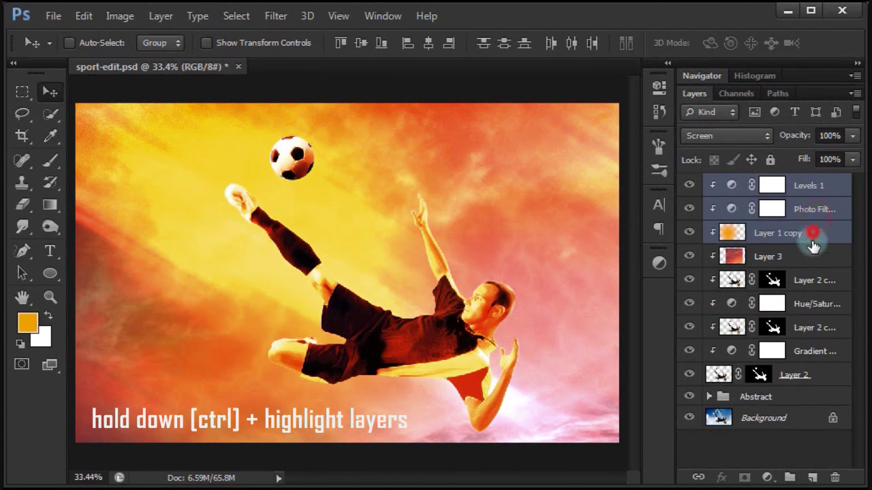
{"action": "left_click", "coordinate": [807, 257], "text": "ctrl"}
{"action": "left_click", "coordinate": [807, 280], "text": "ctrl"}
{"action": "left_click", "coordinate": [818, 303], "text": "ctrl"}
{"action": "left_click", "coordinate": [824, 327], "text": "ctrl"}
{"action": "left_click", "coordinate": [828, 351], "text": "ctrl"}
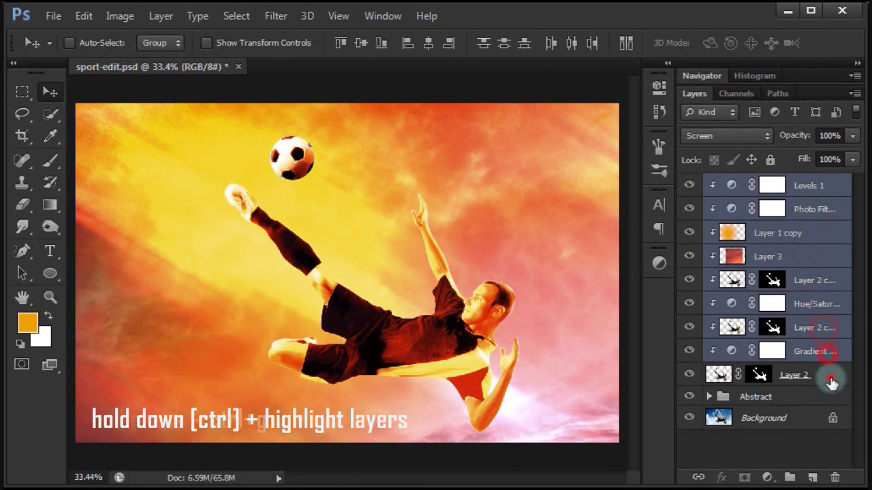
{"action": "left_click", "coordinate": [831, 376], "text": "ctrl"}
{"action": "key", "text": "ctrl+g"}
- Rename the new group 'Model' and set its opacity to 50%
{"action": "double_click", "coordinate": [754, 184]}
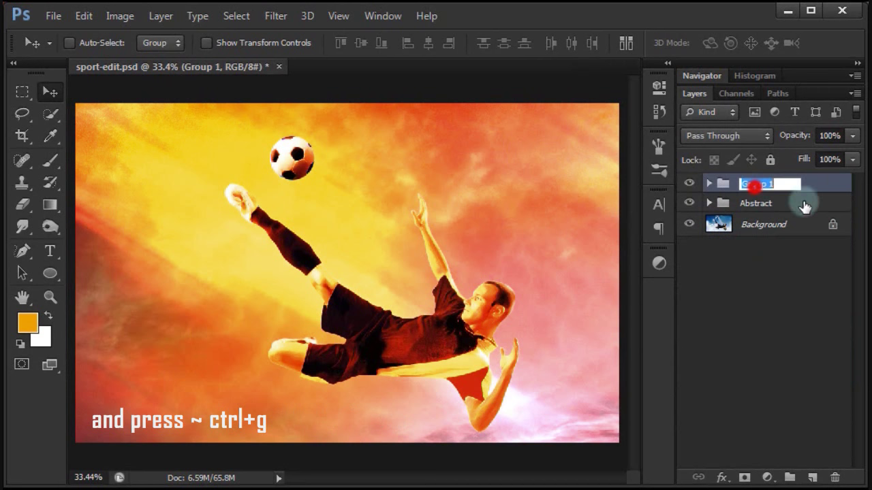
{"action": "type", "text": "Model"}
{"action": "left_click", "coordinate": [823, 180]}
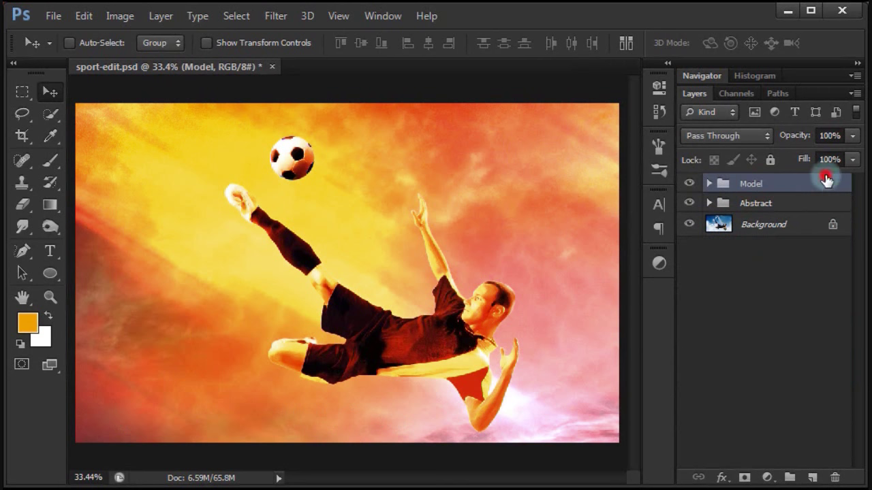
{"action": "left_click", "coordinate": [690, 184]}
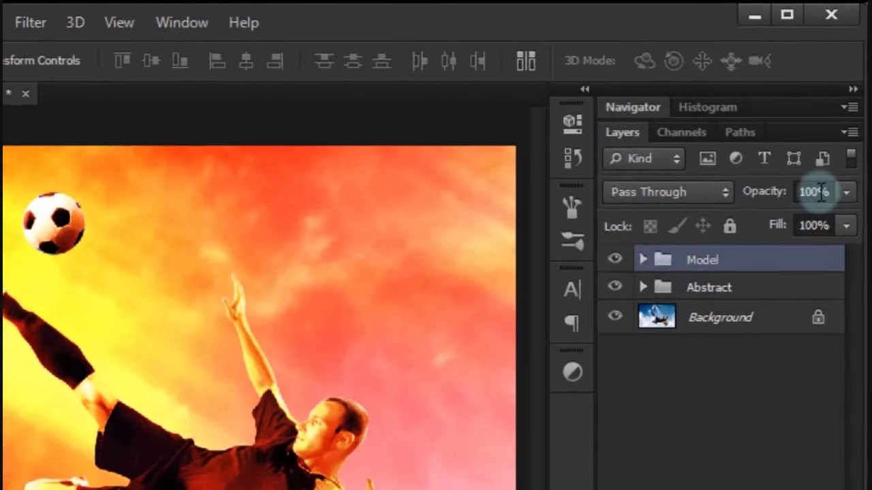
{"action": "left_click", "coordinate": [821, 136]}
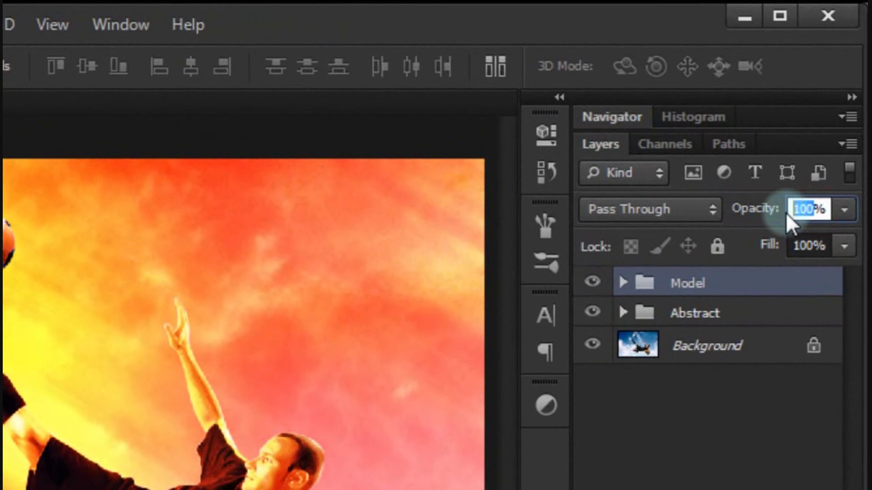
{"action": "type", "text": "50"}
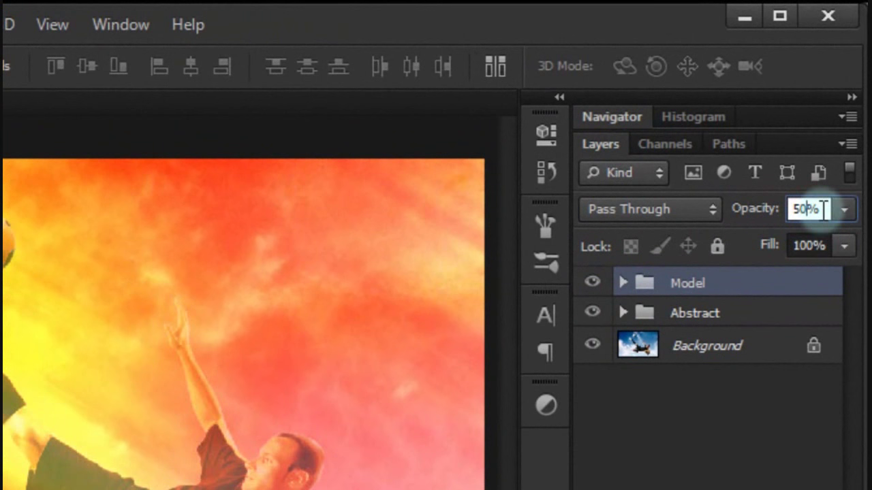
{"action": "left_click", "coordinate": [823, 210]}
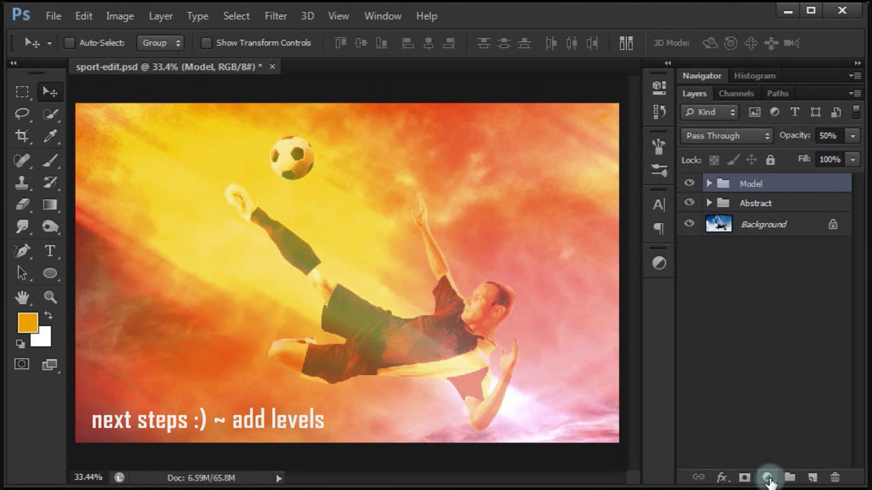
- Add a Levels 2 adjustment on top with its black input level set to 15
{"action": "left_click", "coordinate": [769, 479]}
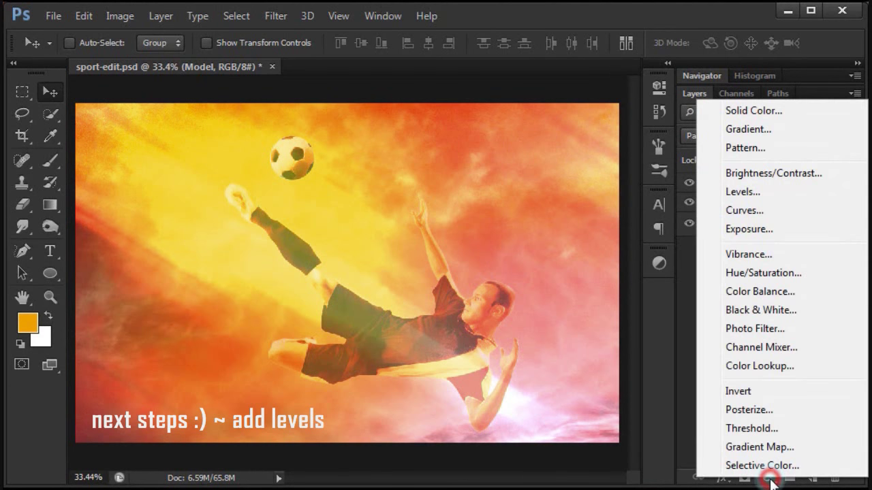
{"action": "left_click", "coordinate": [722, 192]}
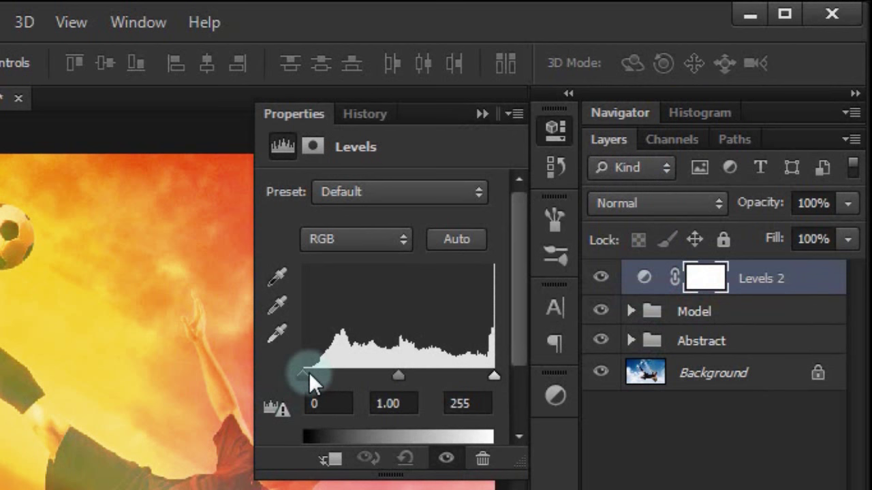
{"action": "left_click_drag", "start_coordinate": [308, 372], "coordinate": [322, 372]}
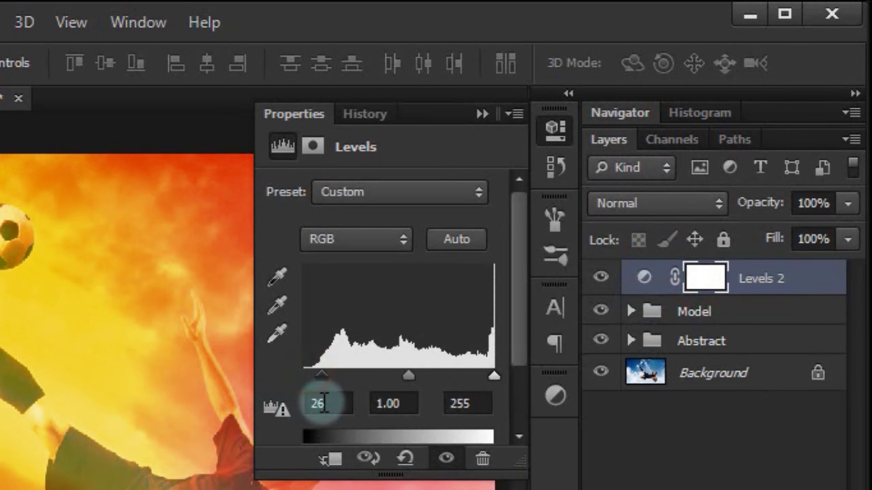
{"action": "double_click", "coordinate": [320, 404]}
{"action": "type", "text": "15"}
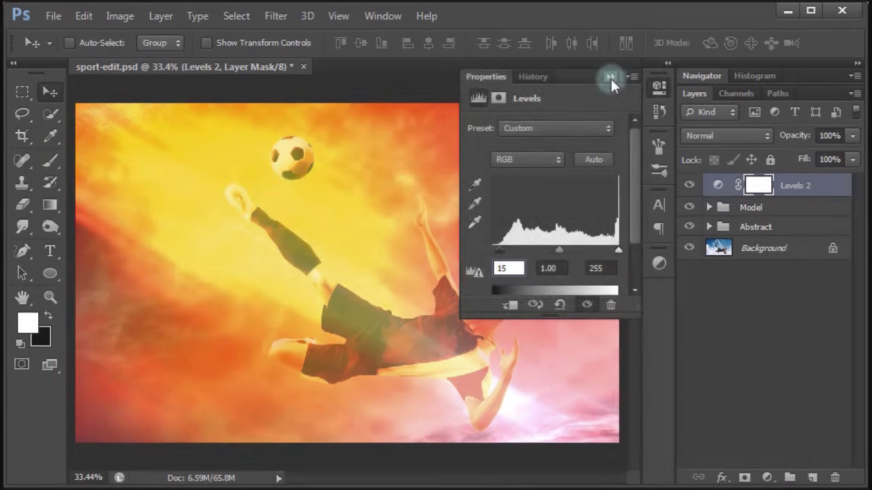
{"action": "left_click", "coordinate": [610, 77]}
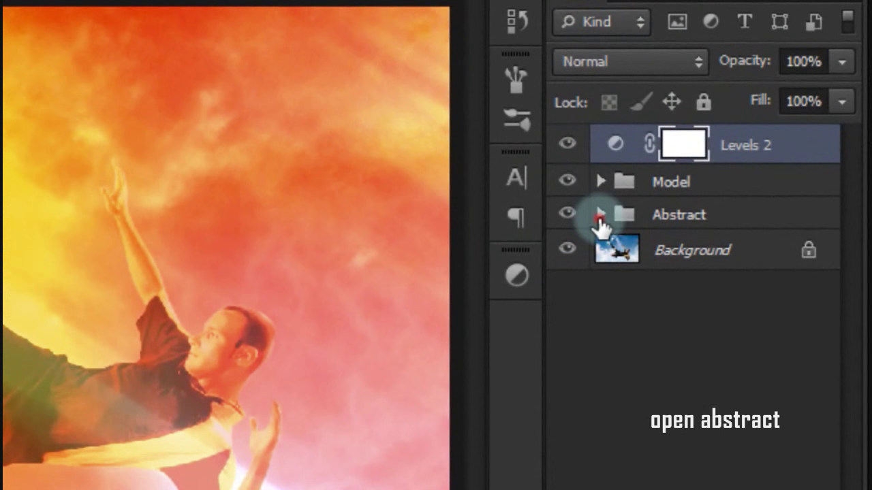
- Duplicate the orange glow Layer 1 and move the copy to the top of the stack
{"action": "left_click", "coordinate": [599, 216]}
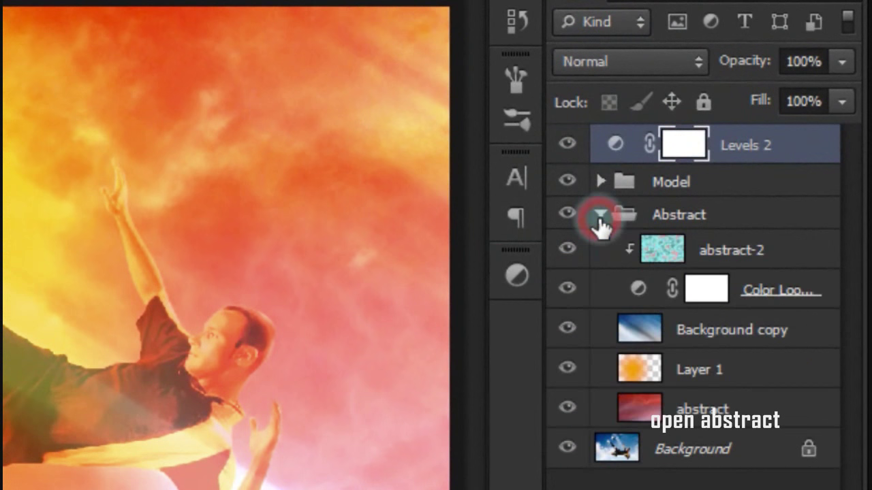
{"action": "left_click", "coordinate": [766, 382]}
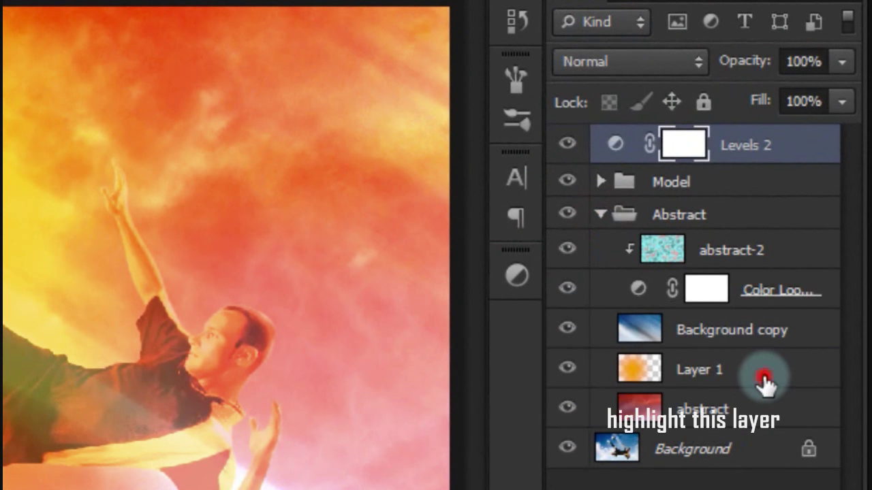
{"action": "key", "text": "ctrl+j"}
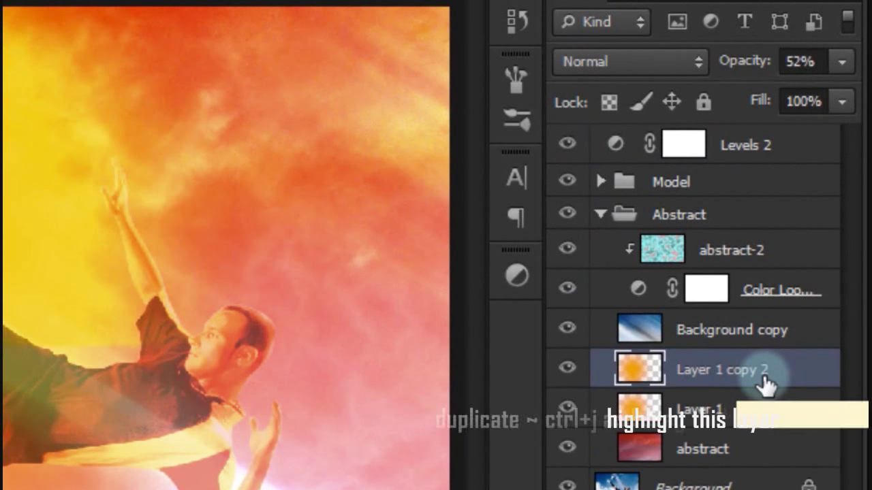
{"action": "left_click_drag", "start_coordinate": [766, 382], "coordinate": [712, 132]}
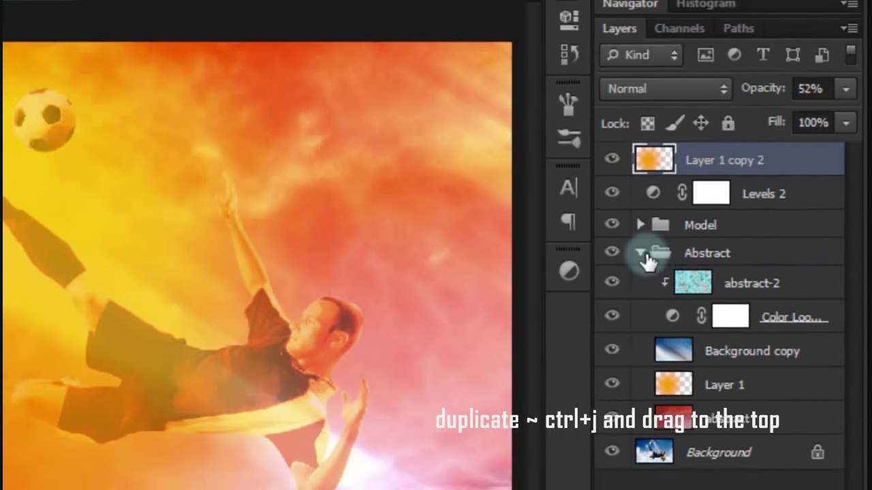
{"action": "left_click", "coordinate": [600, 254]}
- Blend Layer 1 copy 2 as Overlay at 42% opacity
{"action": "left_click", "coordinate": [718, 138]}
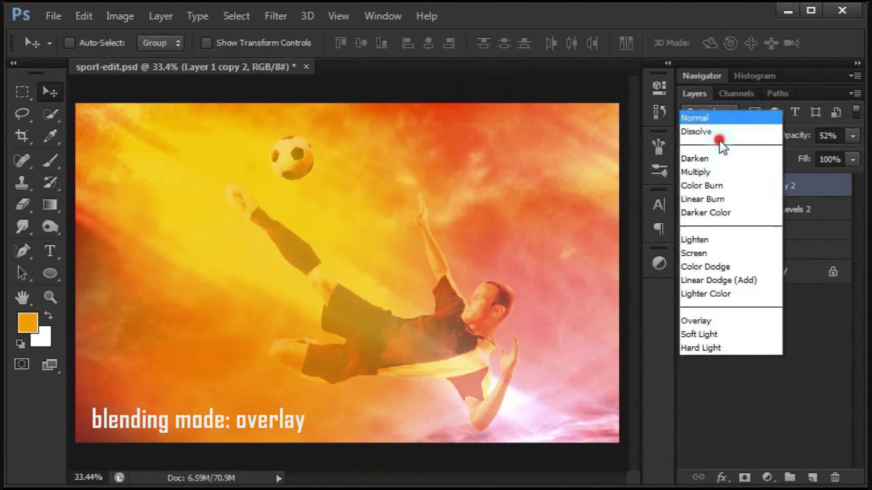
{"action": "scroll", "coordinate": [721, 136], "scroll_direction": "down", "scroll_amount": 5}
{"action": "left_click", "coordinate": [718, 131]}
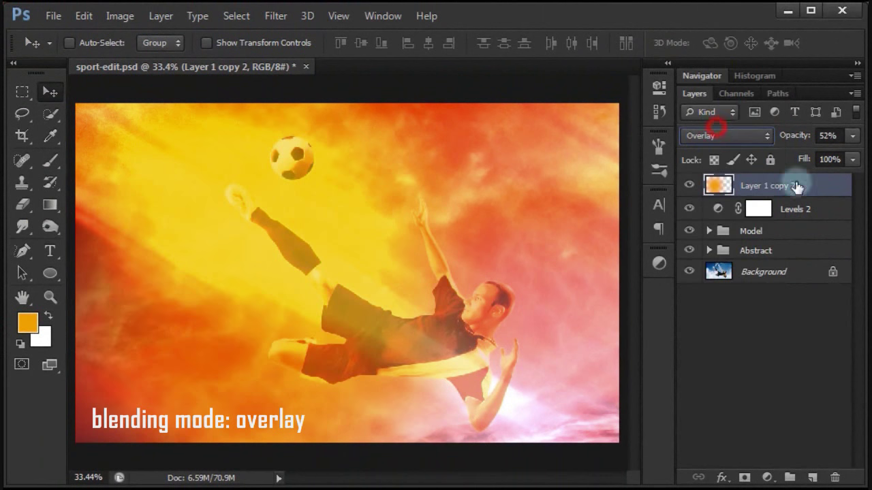
{"action": "left_click", "coordinate": [825, 136]}
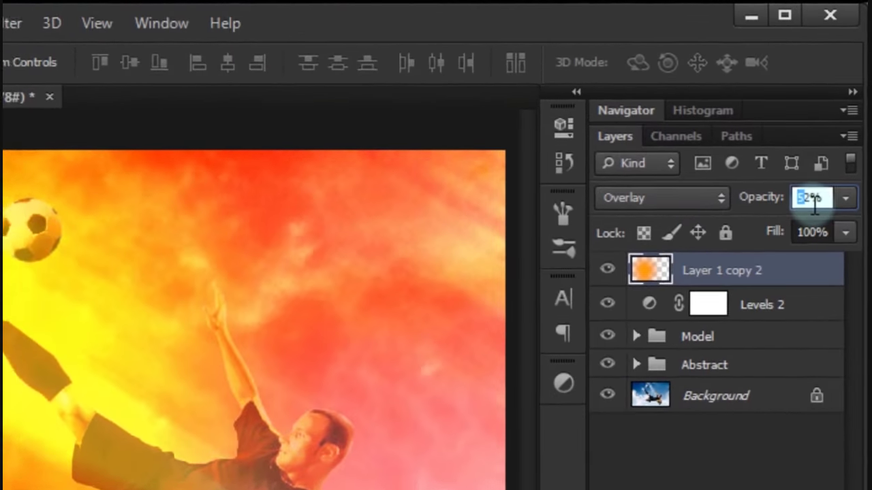
{"action": "type", "text": "42"}
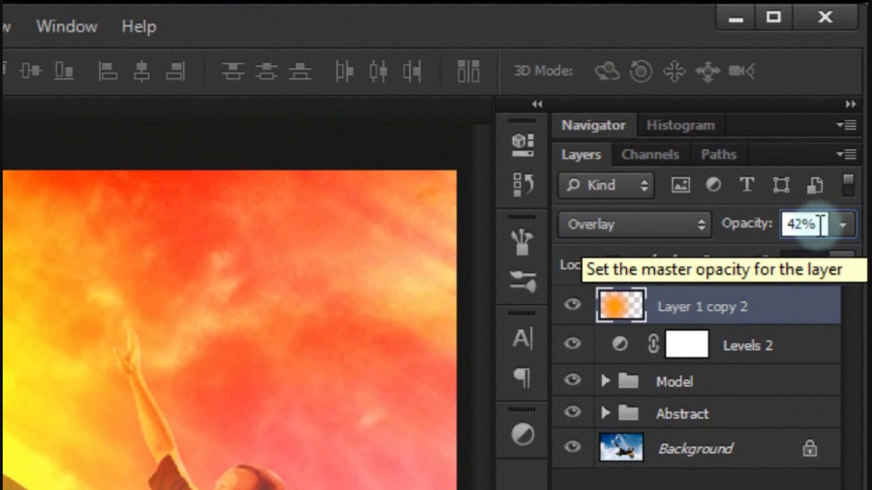
{"action": "left_click", "coordinate": [820, 199]}
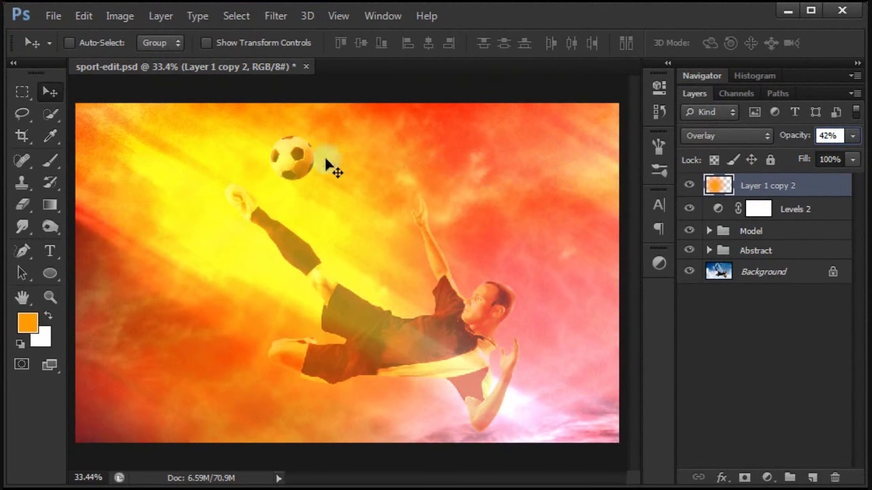
{"action": "key", "text": "Return"}
{"action": "left_click", "coordinate": [766, 478]}
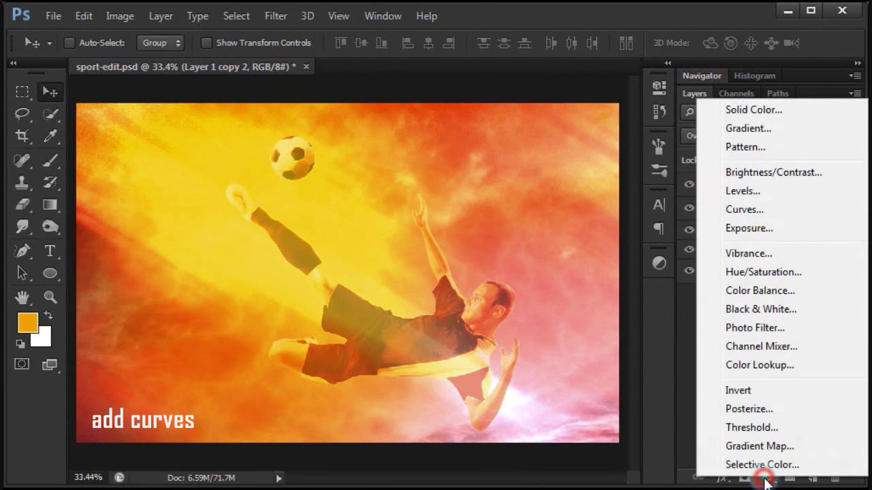
- Add a Curves 1 layer in Saturation mode with its Blue channel curve lifted upward
{"action": "left_click", "coordinate": [768, 213]}
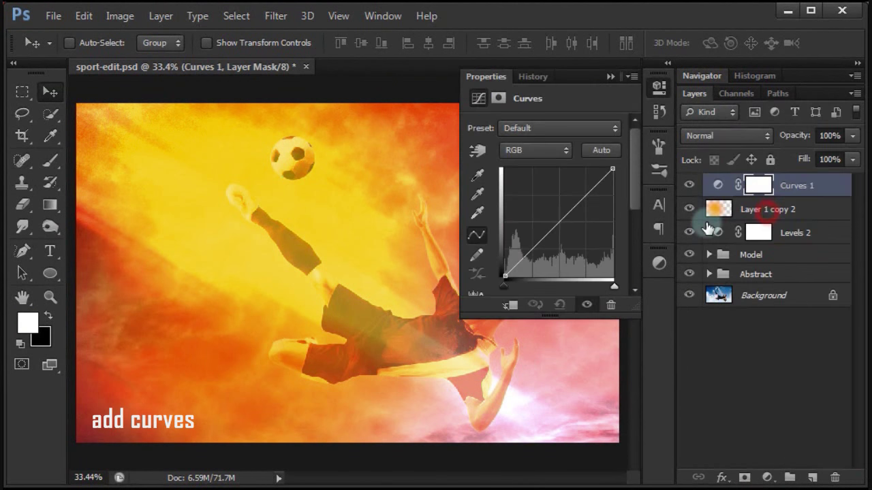
{"action": "left_click", "coordinate": [721, 140]}
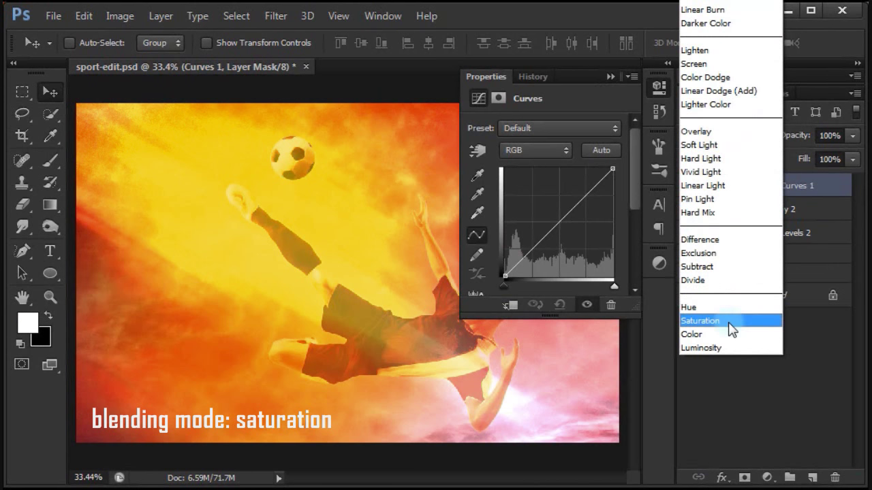
{"action": "left_click", "coordinate": [728, 322]}
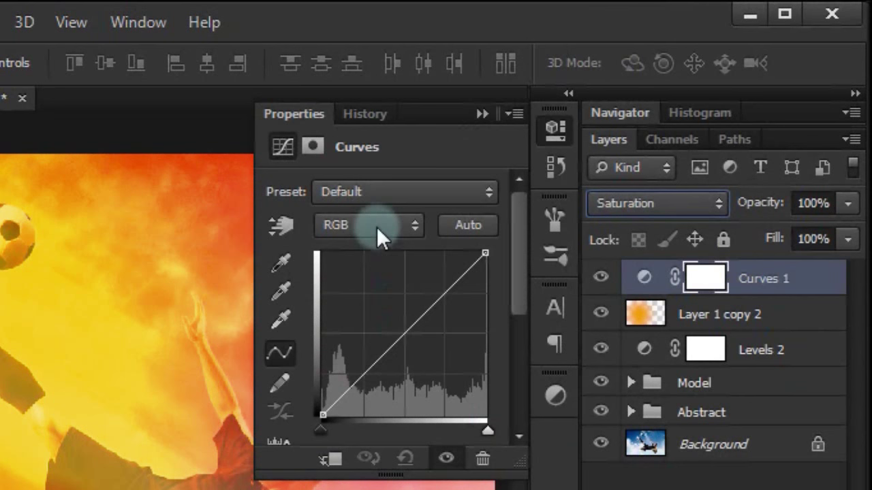
{"action": "left_click", "coordinate": [378, 225]}
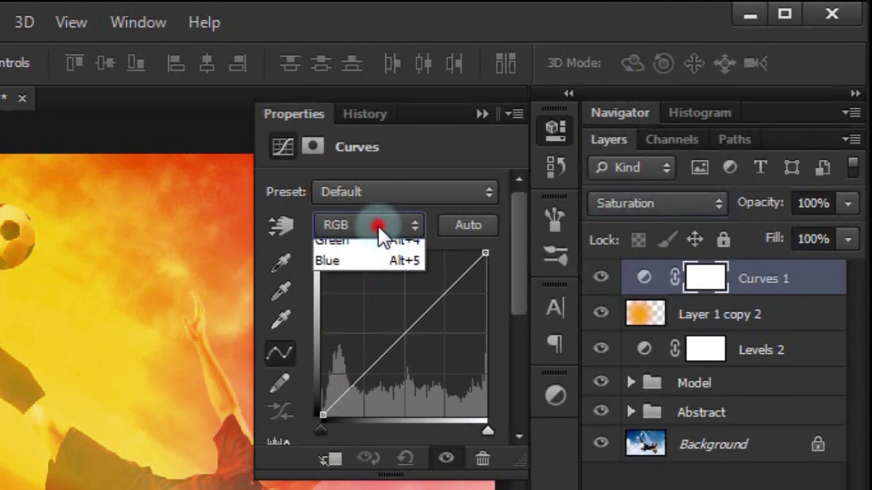
{"action": "left_click", "coordinate": [368, 317]}
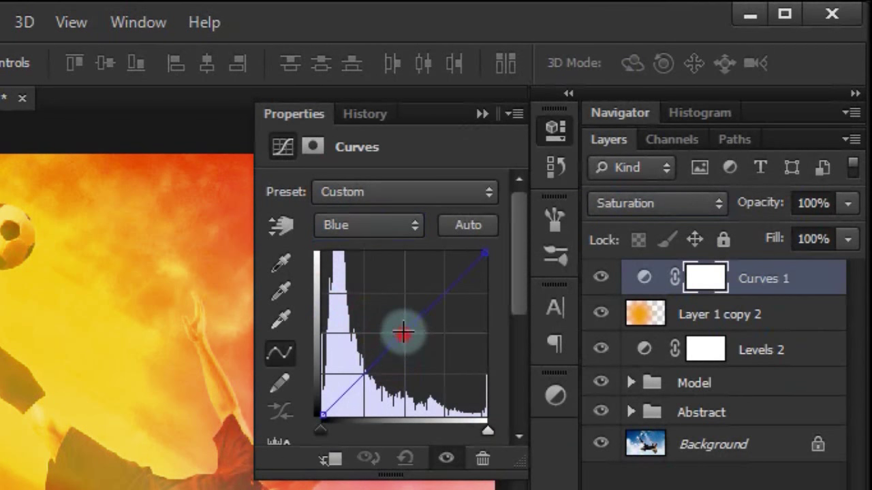
{"action": "left_click_drag", "start_coordinate": [403, 333], "coordinate": [400, 282]}
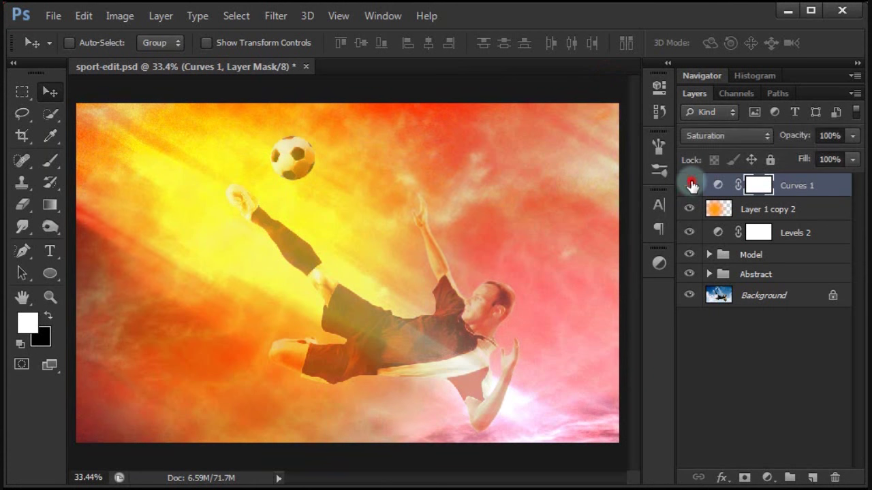
{"action": "left_click", "coordinate": [691, 185]}
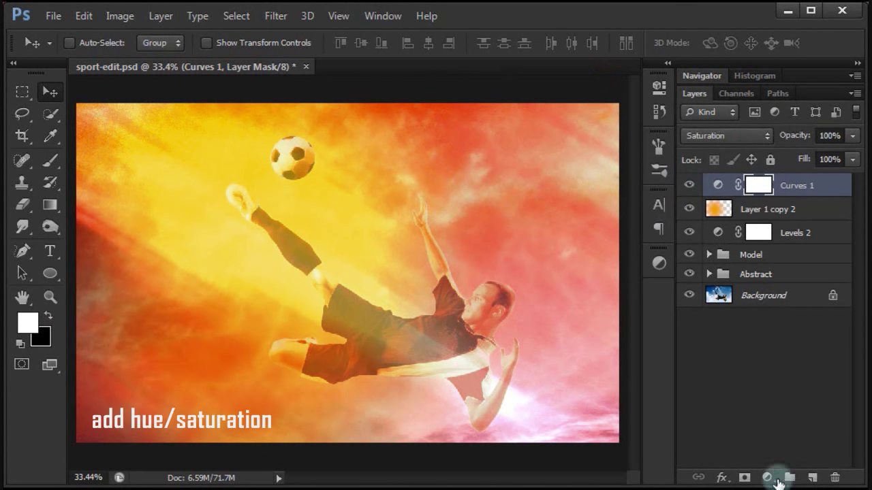
- Add a Hue/Saturation layer setting Yellows to Saturation +50 and Lightness +36
{"action": "left_click", "coordinate": [774, 479]}
{"action": "left_click", "coordinate": [777, 273]}
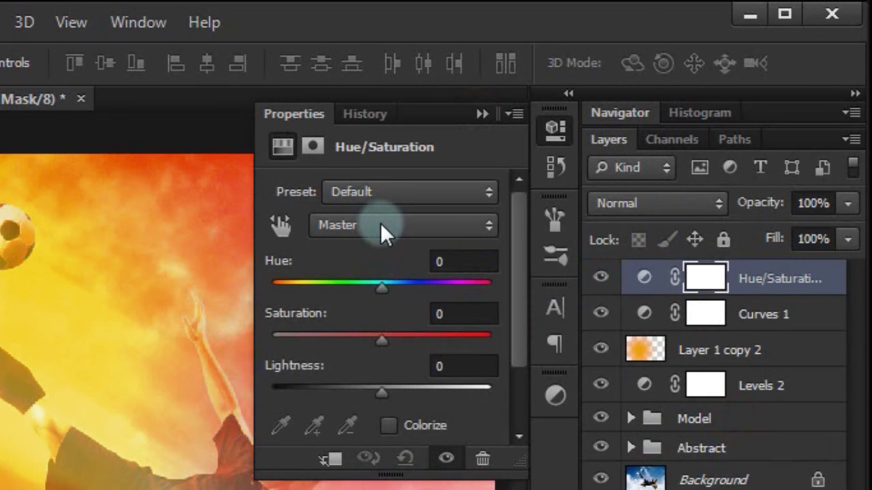
{"action": "left_click", "coordinate": [542, 151]}
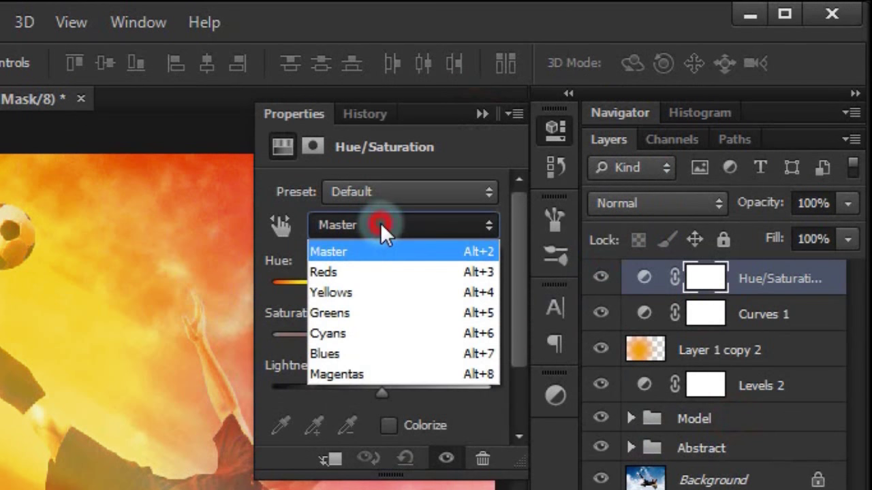
{"action": "left_click", "coordinate": [387, 296]}
{"action": "mouse_move", "coordinate": [381, 338]}
{"action": "left_mouse_down"}
{"action": "mouse_move", "coordinate": [414, 351]}
{"action": "mouse_move", "coordinate": [434, 344]}
{"action": "left_mouse_up"}
{"action": "left_click", "coordinate": [444, 316]}
{"action": "type", "text": "50"}
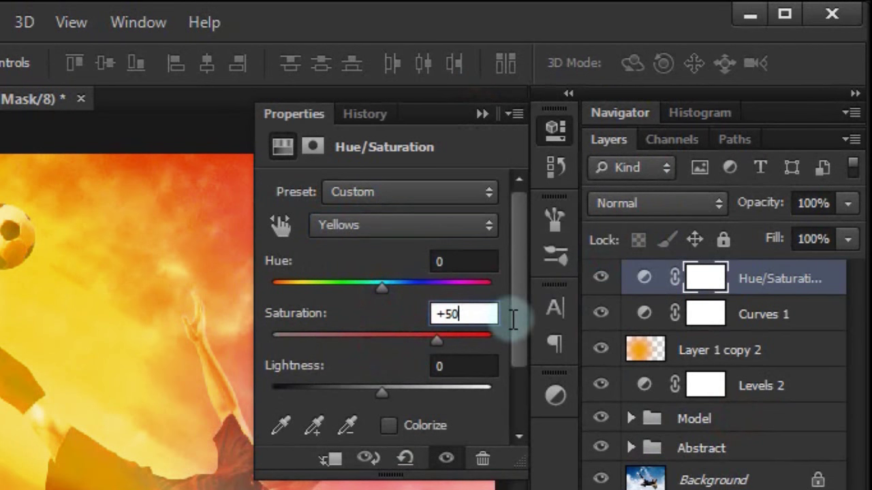
{"action": "left_click_drag", "start_coordinate": [383, 388], "coordinate": [408, 392]}
{"action": "left_click", "coordinate": [442, 367]}
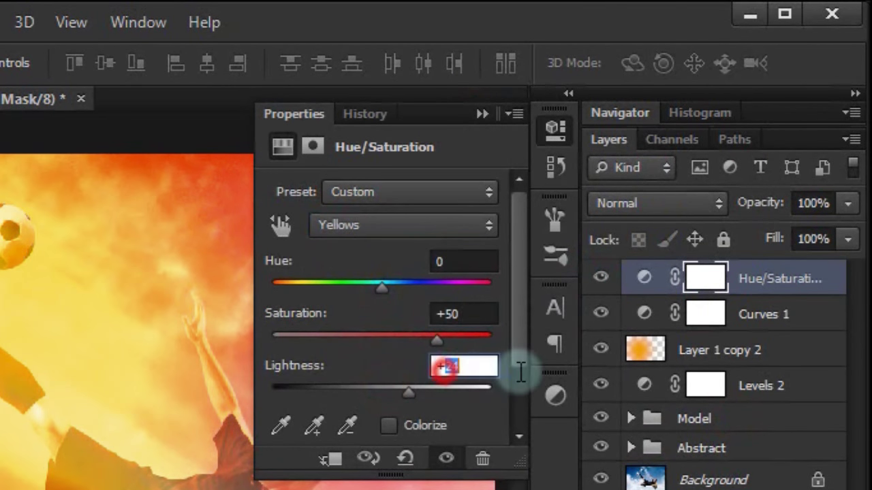
{"action": "type", "text": "36"}
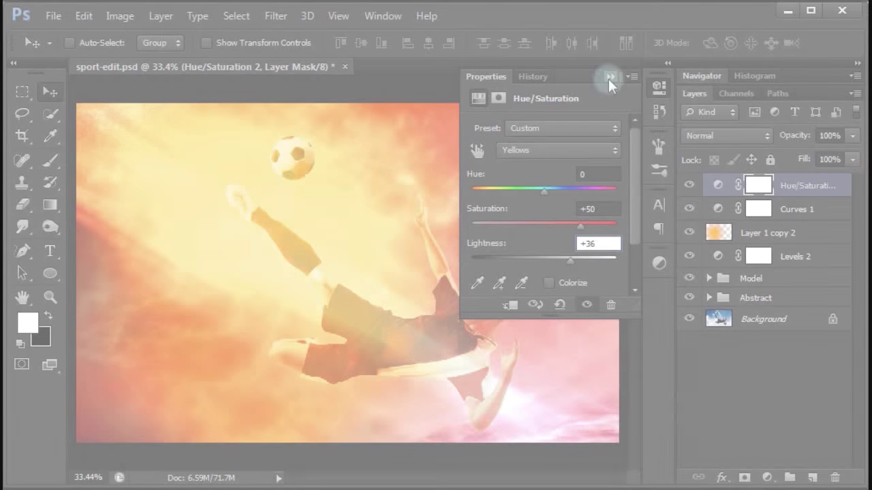
{"action": "left_click", "coordinate": [608, 78]}
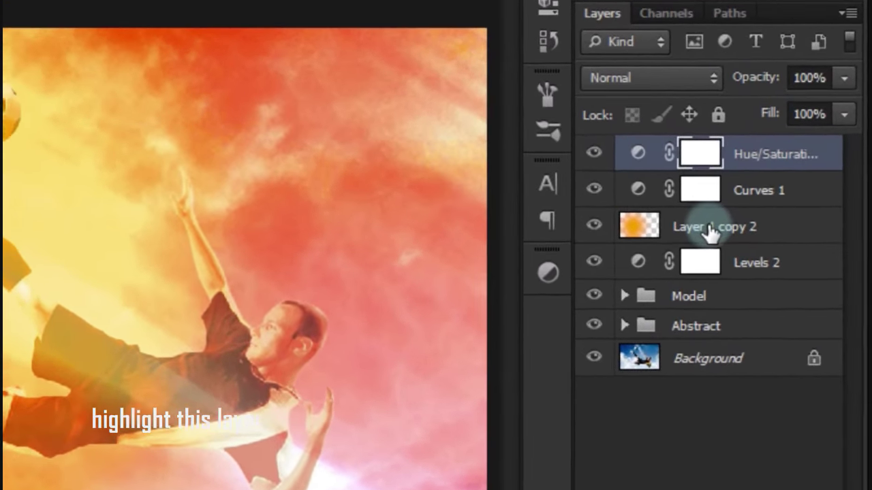
- Stretch Layer 1 copy 2 horizontally to 134% width, then select the top Hue/Saturation layer
{"action": "left_click", "coordinate": [709, 227]}
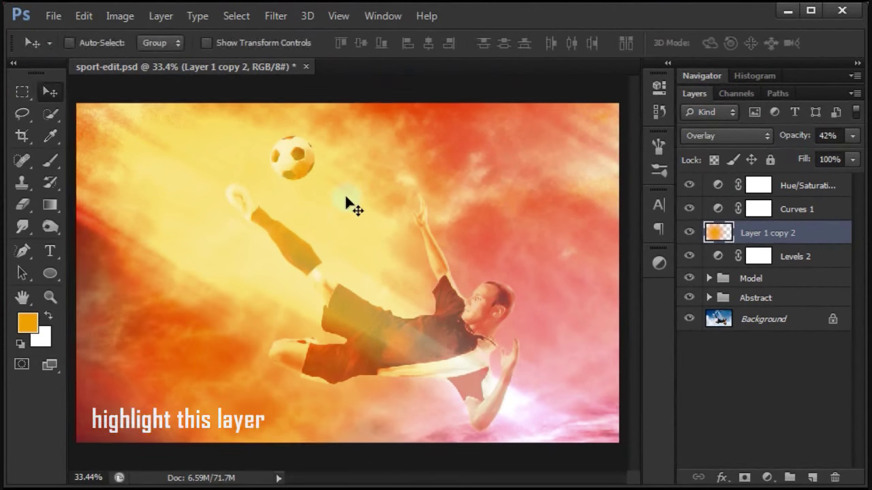
{"action": "key", "text": "ctrl+t"}
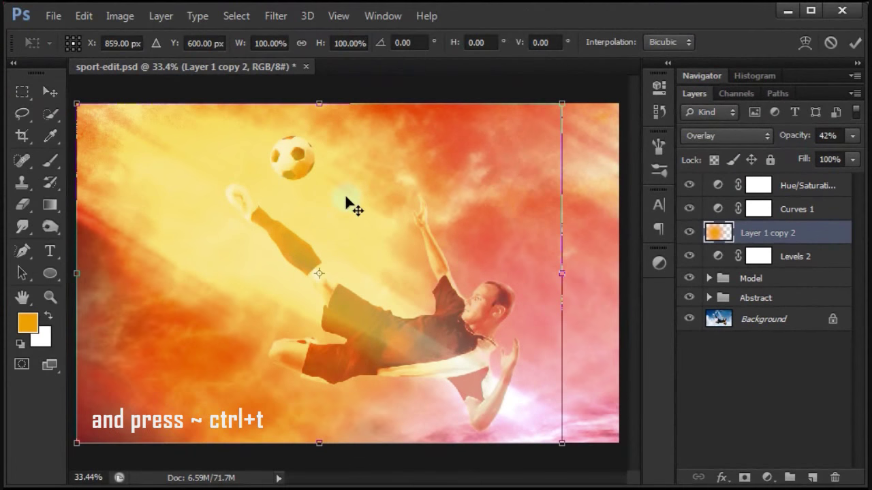
{"action": "left_click_drag", "start_coordinate": [564, 274], "coordinate": [726, 281]}
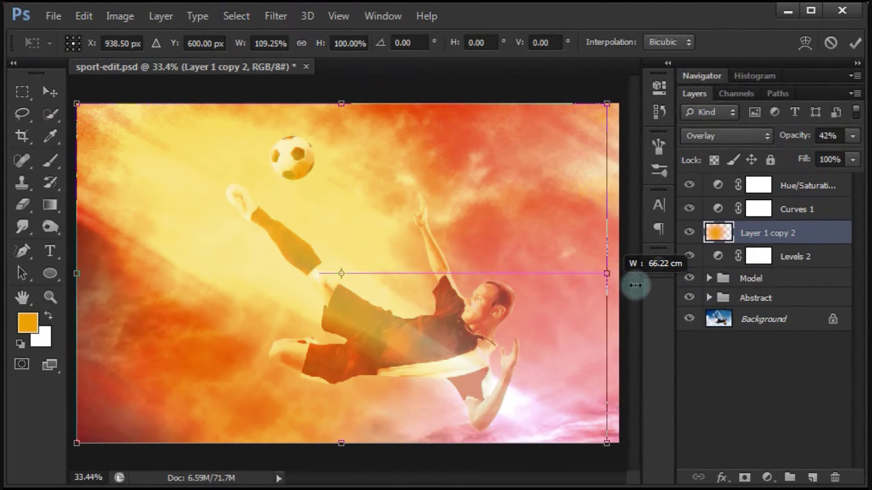
{"action": "left_click_drag", "start_coordinate": [726, 281], "coordinate": [765, 252]}
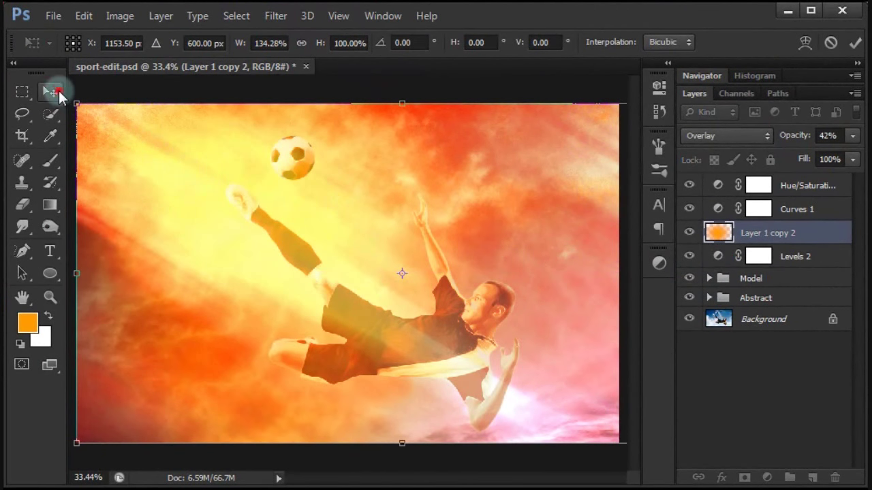
{"action": "left_click", "coordinate": [59, 92]}
{"action": "left_click", "coordinate": [430, 203]}
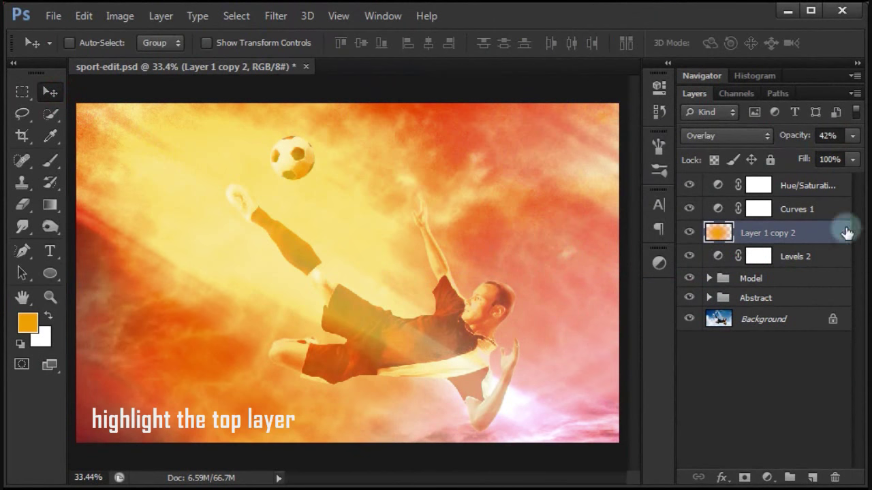
{"action": "left_click", "coordinate": [829, 192]}
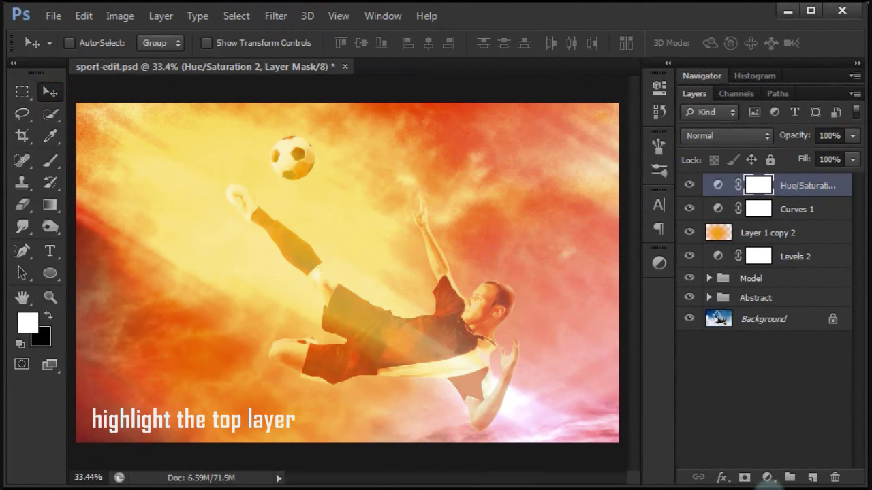
{"action": "left_click", "coordinate": [767, 478]}
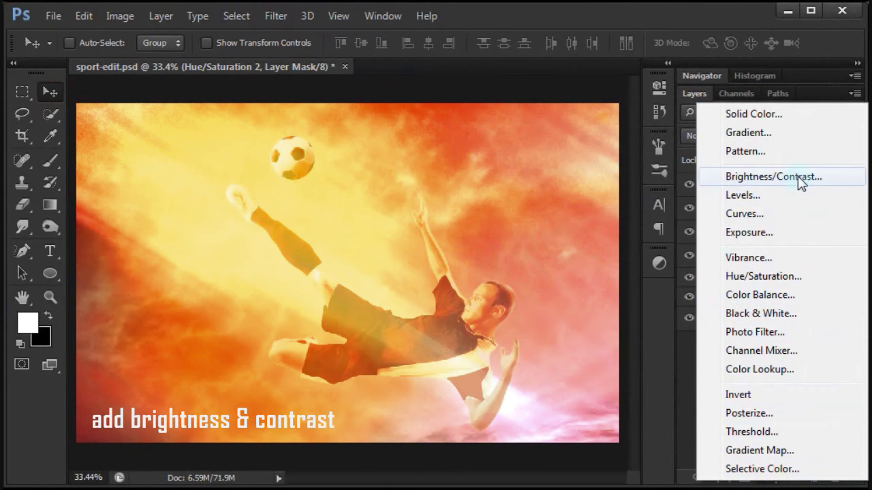
- Add a Brightness/Contrast layer at brightness 150, contrast 100, blended as Multiply
{"action": "left_click", "coordinate": [773, 177]}
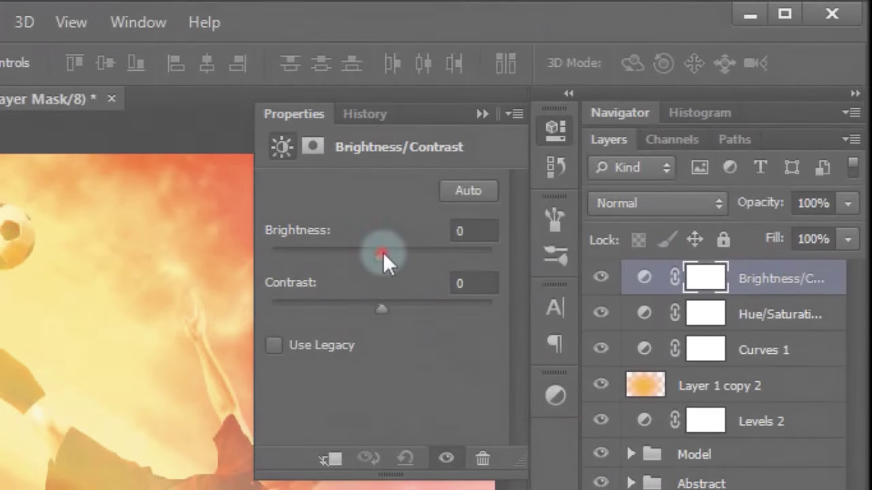
{"action": "left_click_drag", "start_coordinate": [383, 252], "coordinate": [530, 253]}
{"action": "left_click_drag", "start_coordinate": [382, 309], "coordinate": [530, 315]}
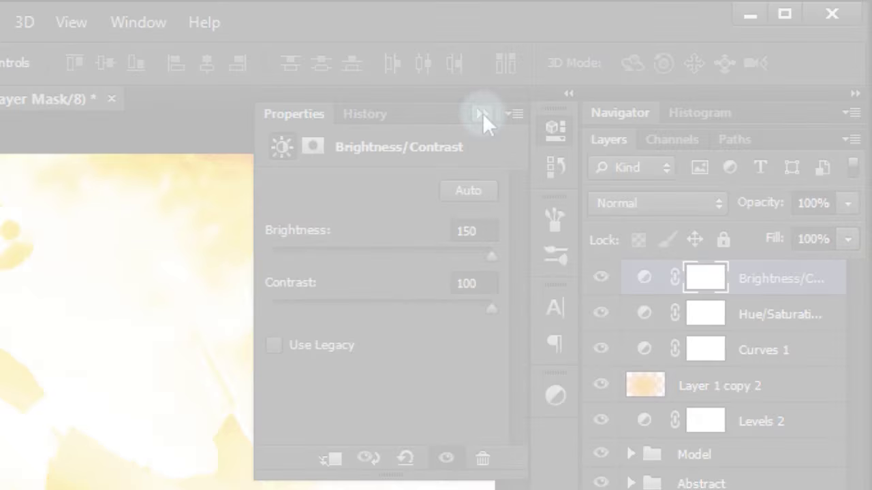
{"action": "left_click", "coordinate": [482, 113]}
{"action": "left_click", "coordinate": [708, 136]}
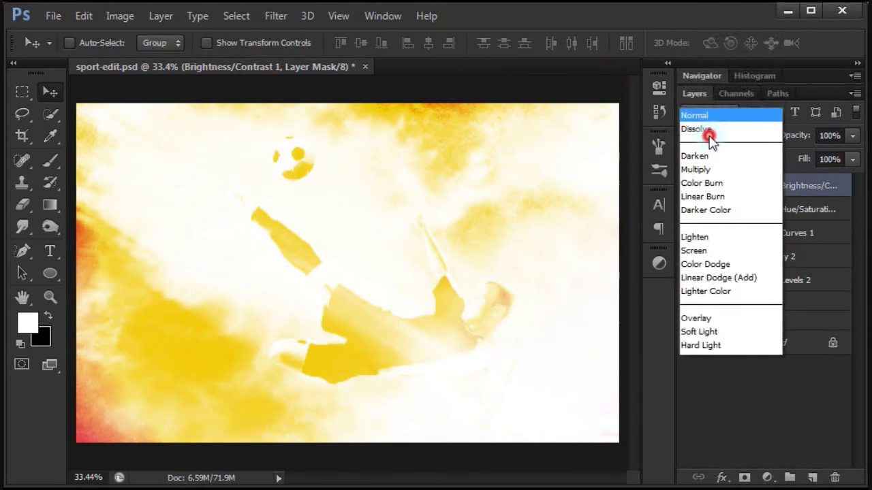
{"action": "left_click", "coordinate": [696, 169]}
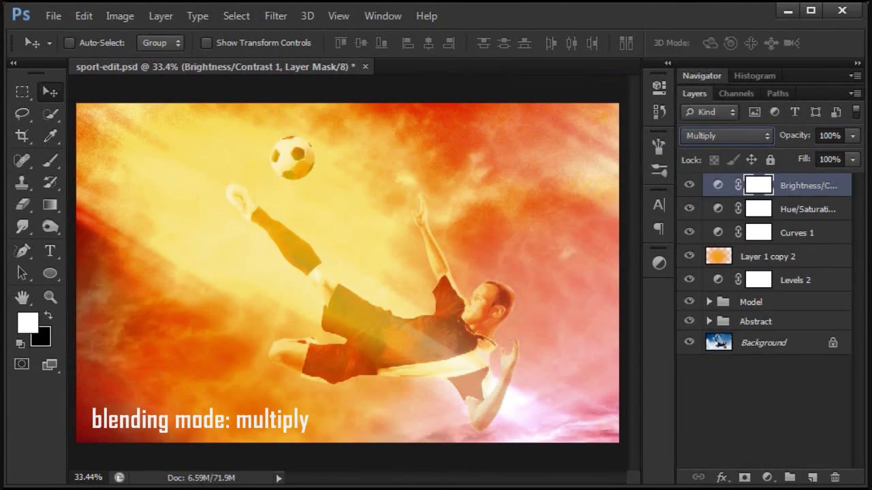
{"action": "left_click", "coordinate": [690, 185]}
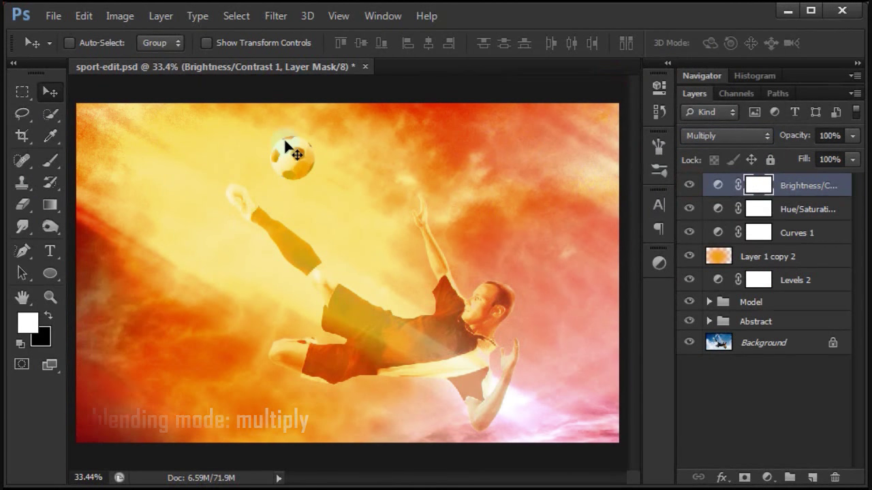
- Add a Levels layer with the black input set to 24
{"action": "left_click", "coordinate": [768, 478]}
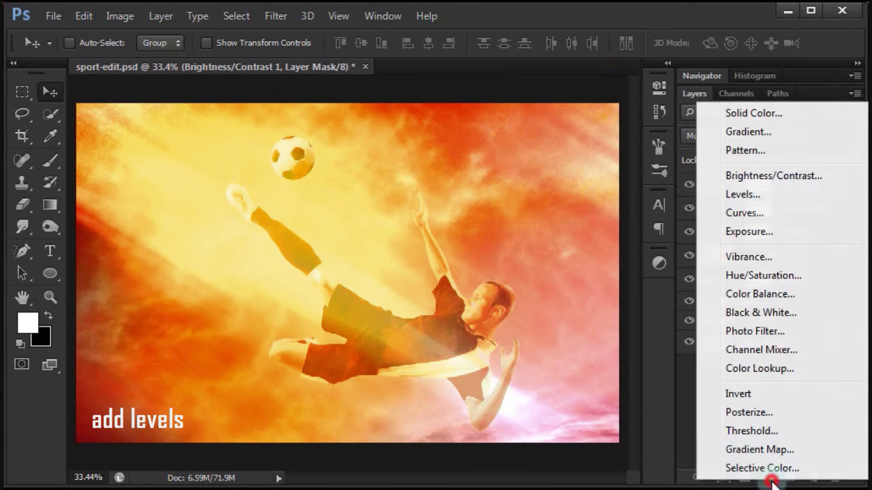
{"action": "left_click", "coordinate": [769, 198]}
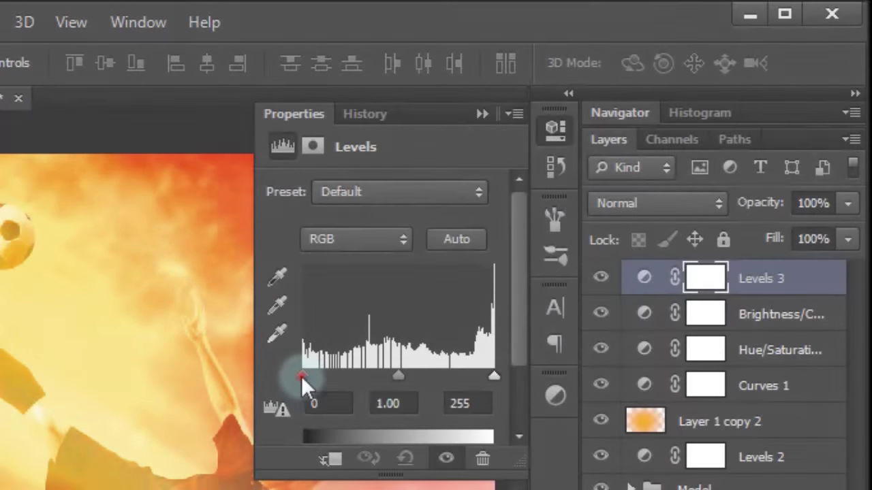
{"action": "left_click_drag", "start_coordinate": [304, 376], "coordinate": [320, 380]}
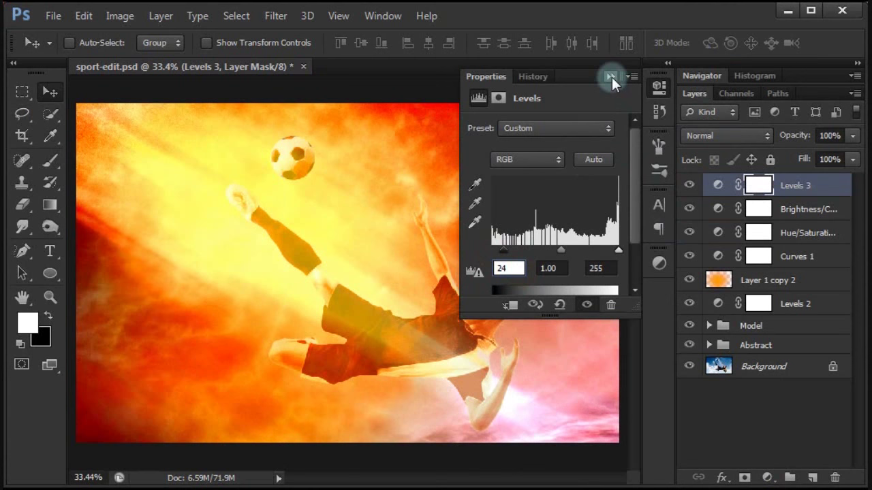
{"action": "left_click", "coordinate": [611, 77]}
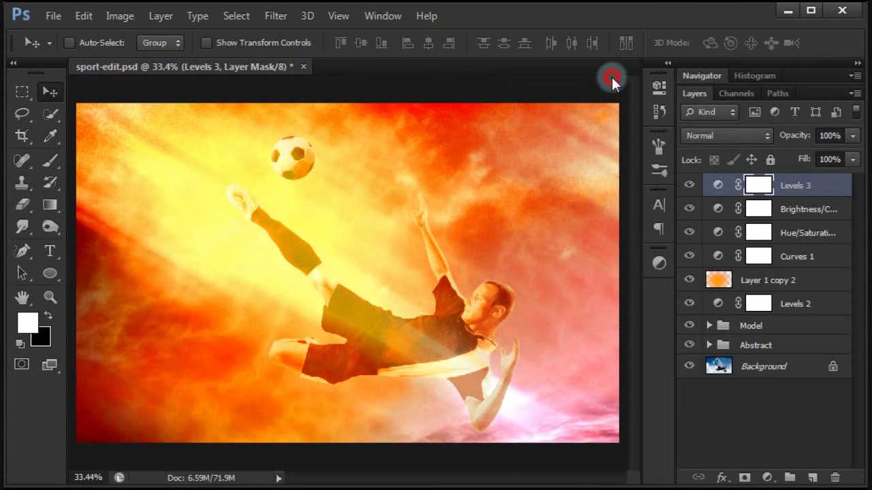
{"action": "left_click", "coordinate": [689, 186]}
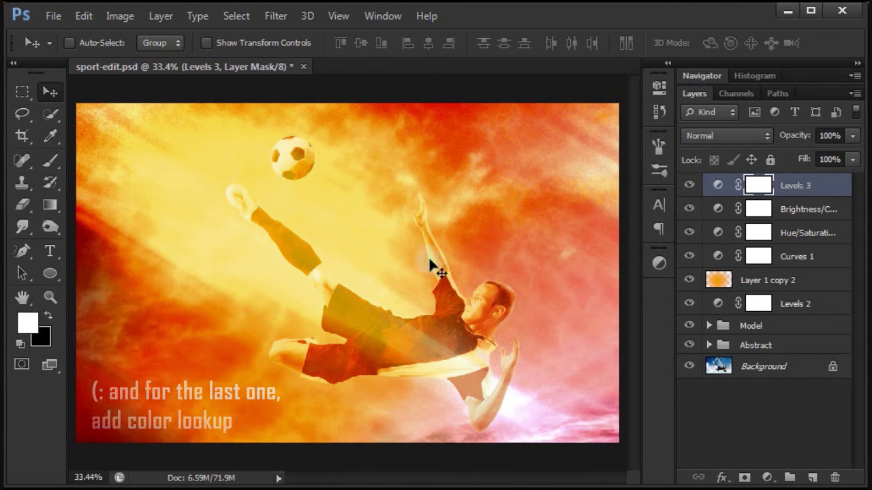
- Add a Color Lookup layer using FoggyNight.3DL at 42% opacity
{"action": "left_click", "coordinate": [769, 478]}
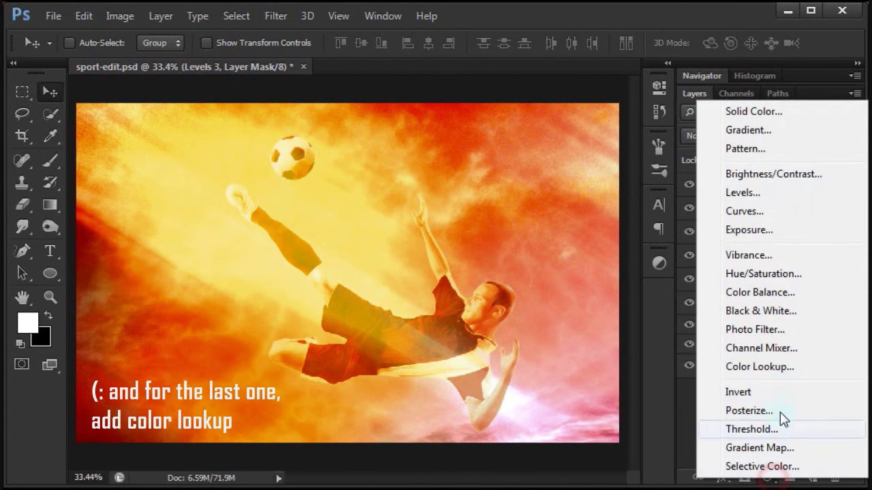
{"action": "left_click", "coordinate": [783, 368]}
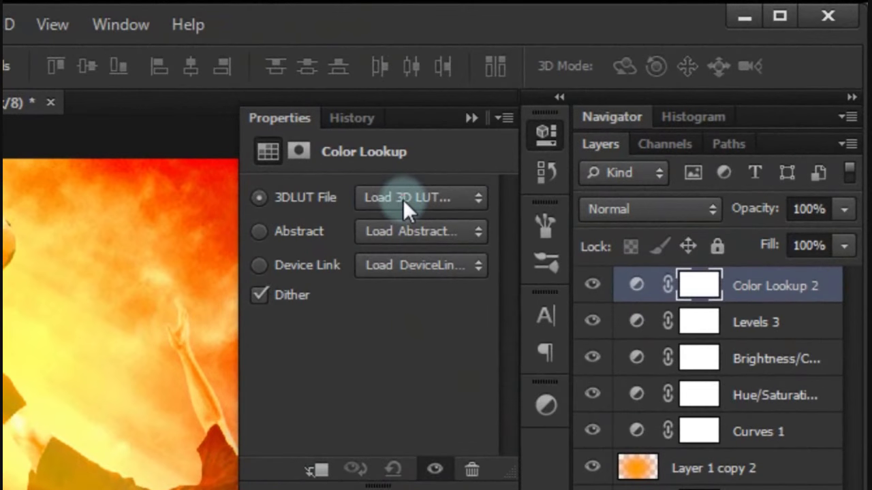
{"action": "left_click", "coordinate": [403, 205]}
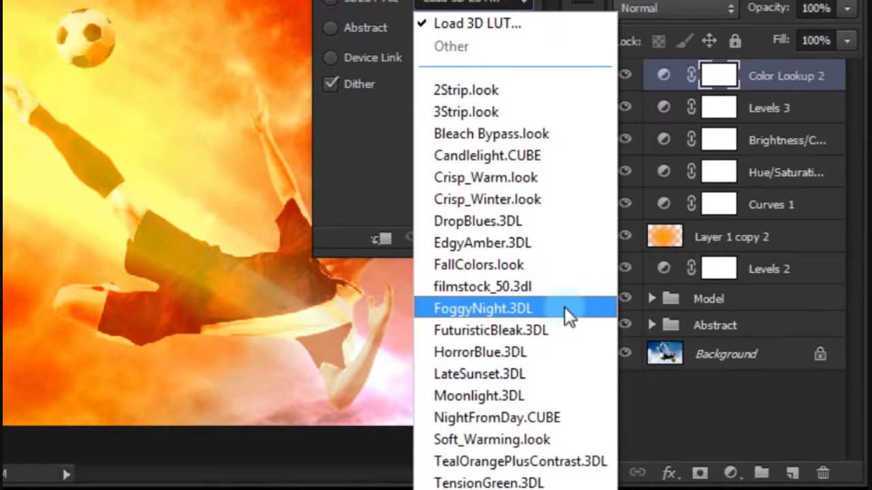
{"action": "left_click", "coordinate": [528, 284]}
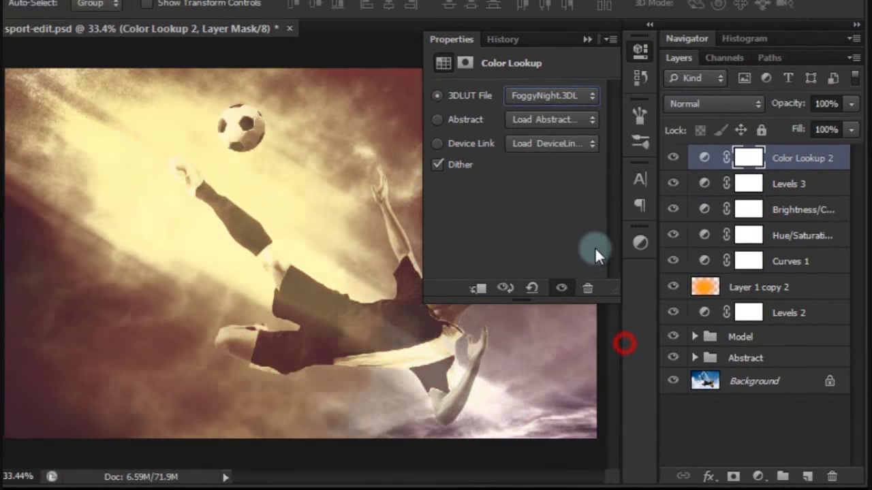
{"action": "left_click", "coordinate": [608, 76]}
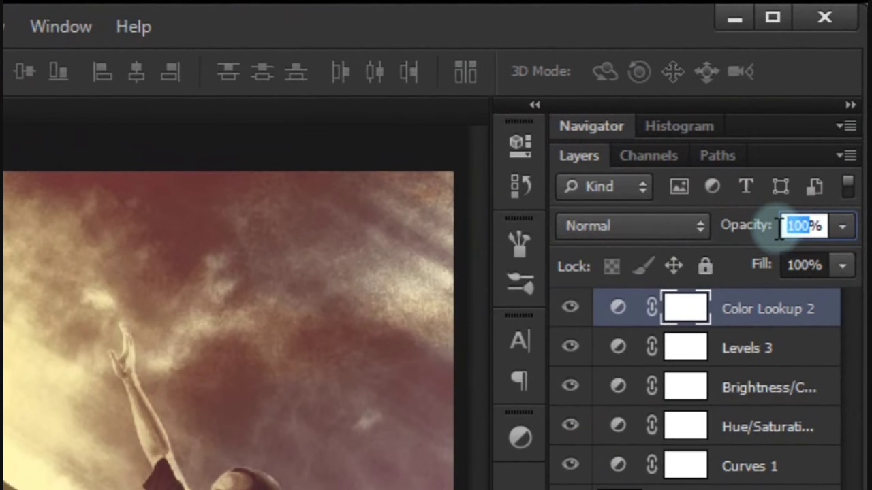
{"action": "type", "text": "42"}
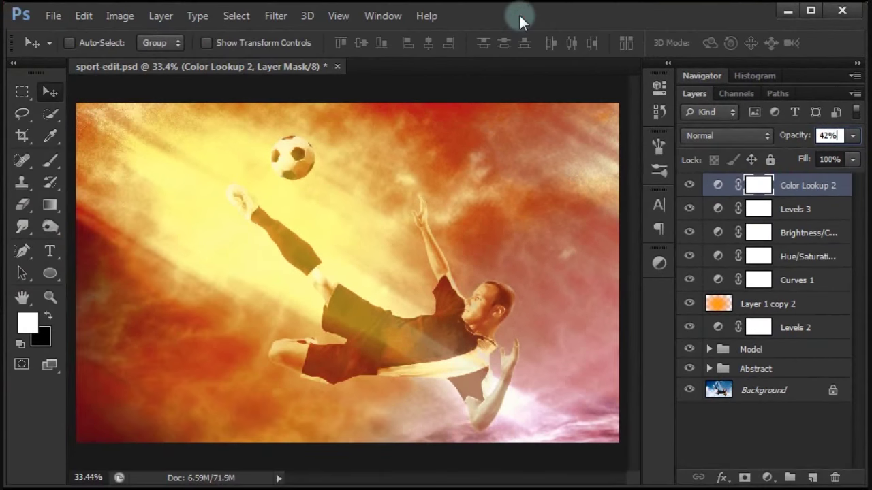
{"action": "left_click", "coordinate": [519, 16]}
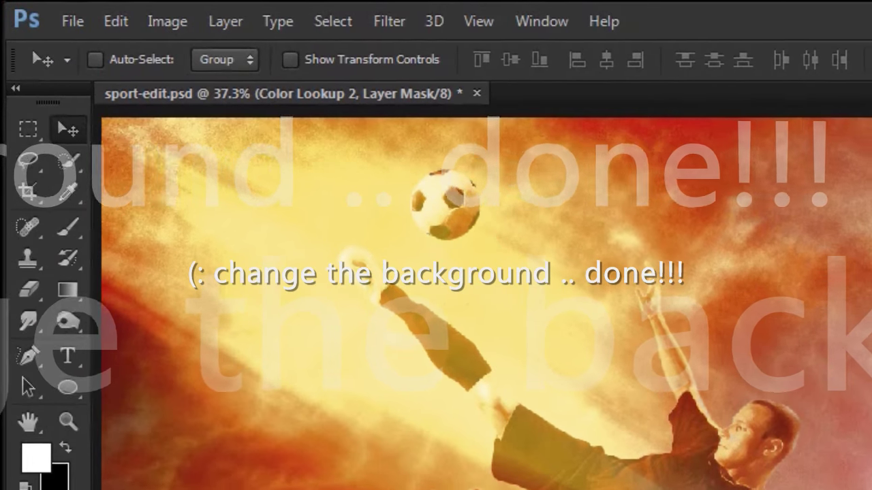
- Save sport-edit.psd with Ctrl+S
{"action": "key", "text": "ctrl+s"}
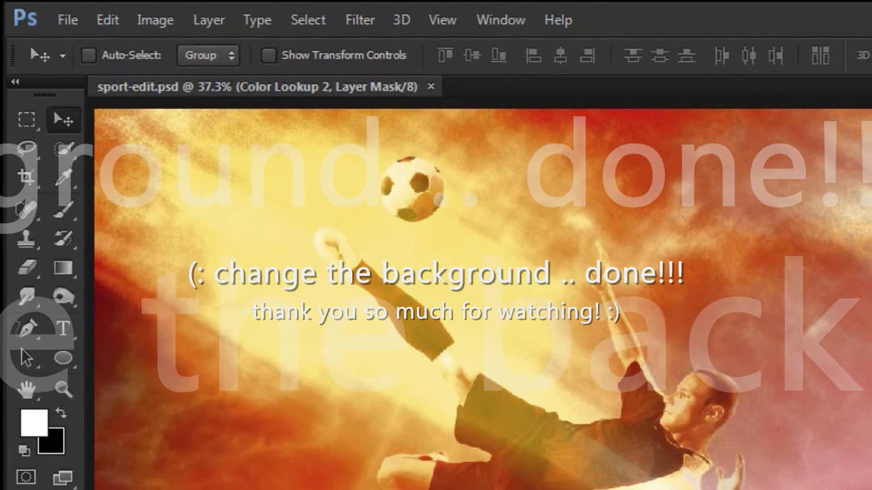